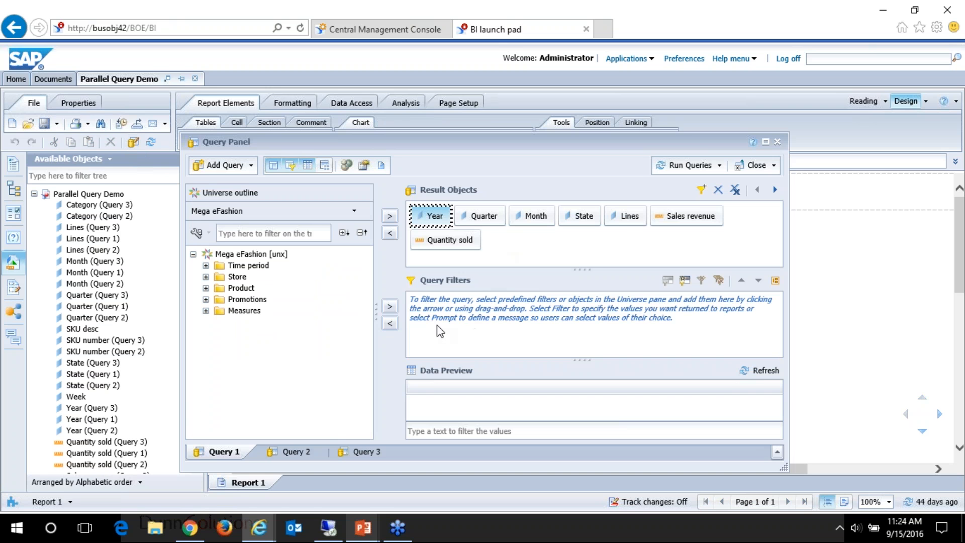
Step: View the result objects of Query 2 in the Query Panel, and close the panel
left_click(311, 453)
left_click(778, 143)
left_click(553, 331)
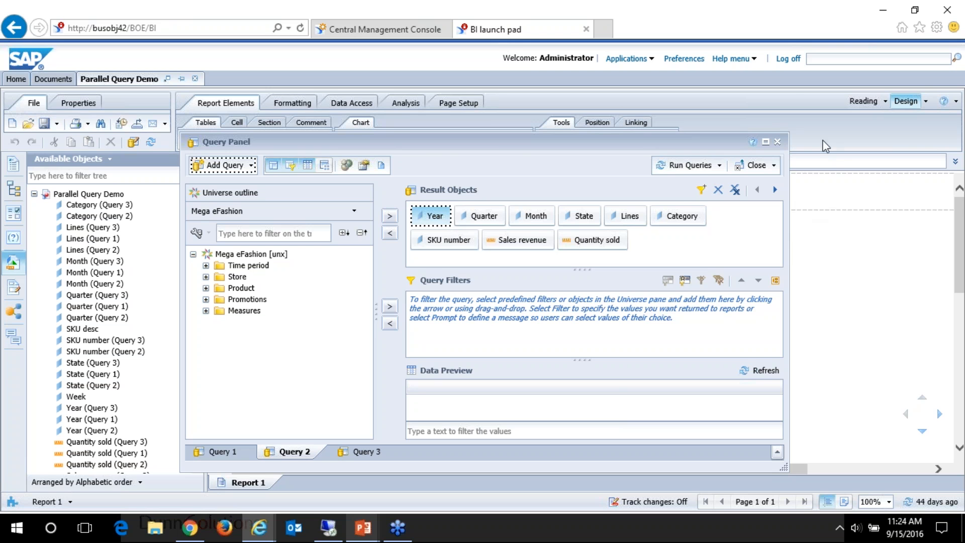
left_click(780, 144)
left_click(493, 330)
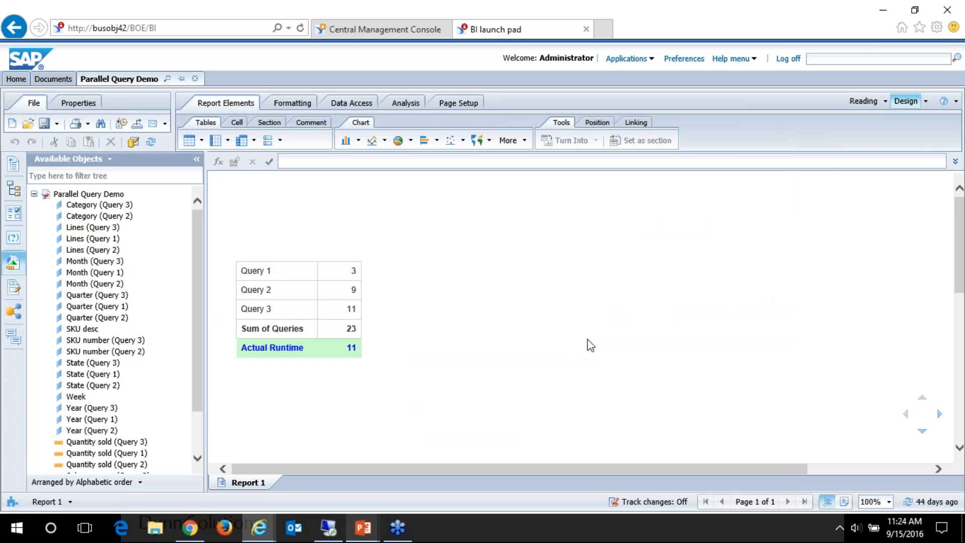
Step: Refresh the document's data and examine the formulas behind the individual query durations, Sum of Queries and Actual Runtime
left_click(909, 501)
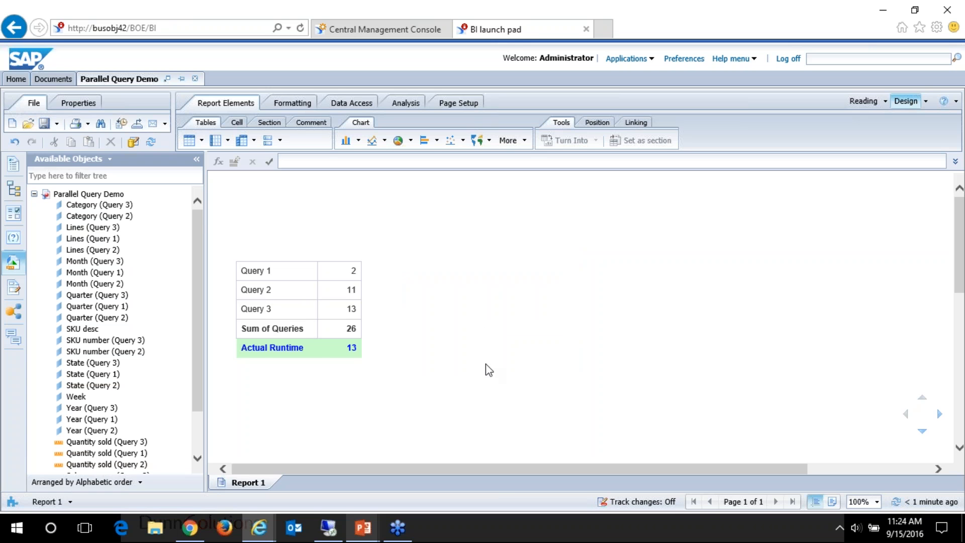
left_click(355, 290)
left_click(354, 271)
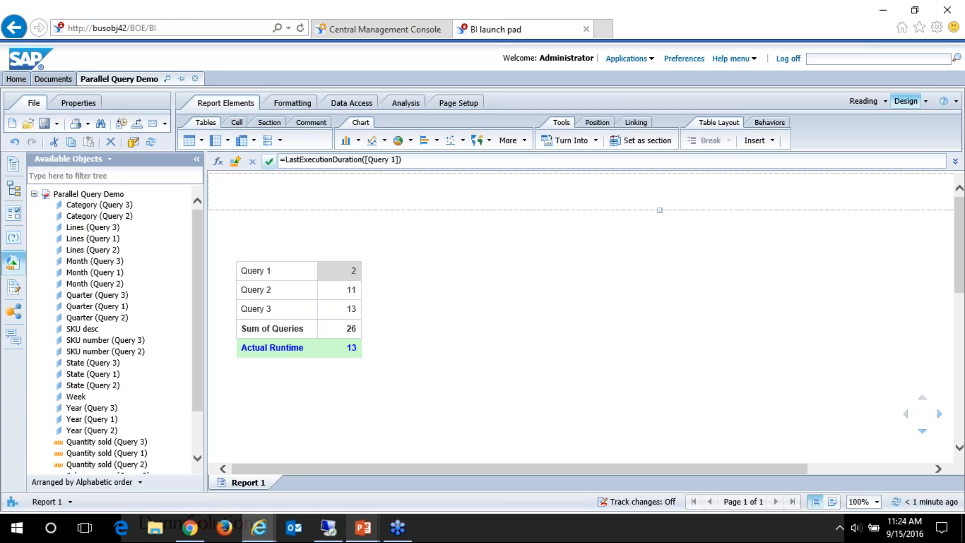
left_click(352, 309)
left_click(351, 328)
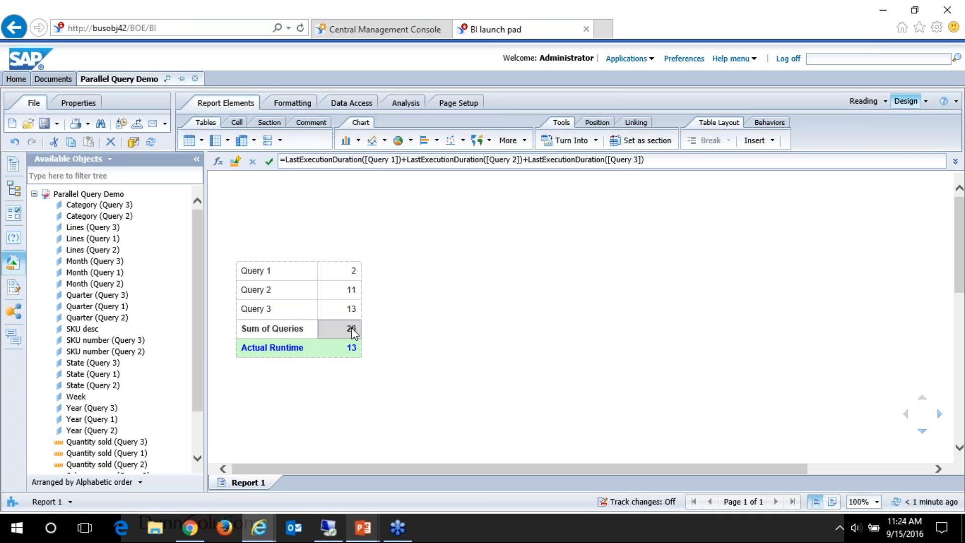
left_click(351, 345)
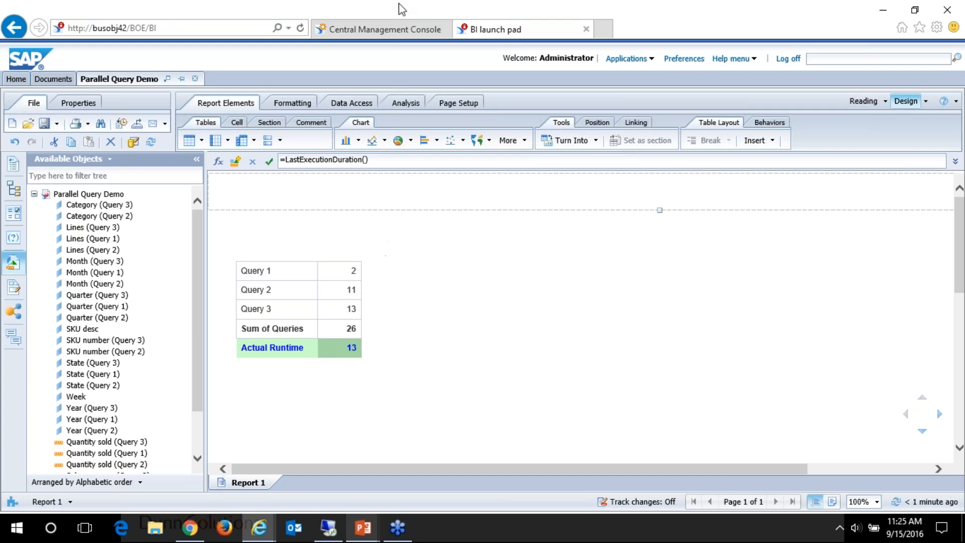
Step: Switch to the Central Management Console and open the properties of BUSOBJ42.WebIntelligenceProcessingServer from the servers list
left_click(396, 35)
left_click(174, 90)
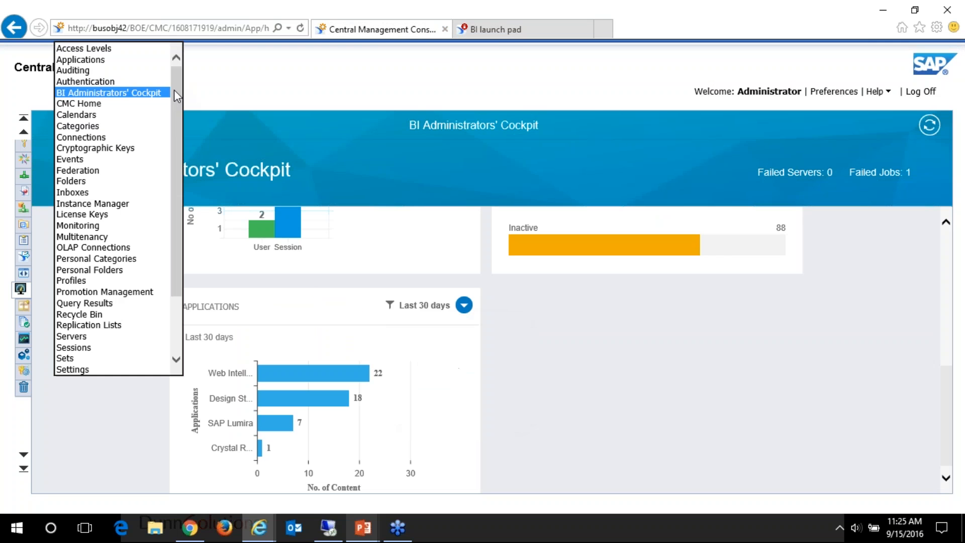
left_click(90, 336)
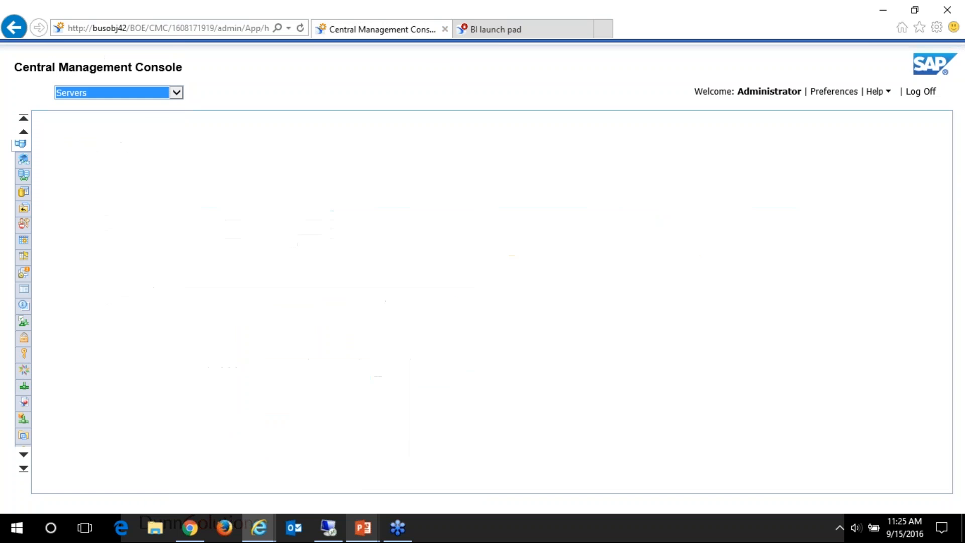
left_click(91, 171)
scroll(309, 364, "down", 4)
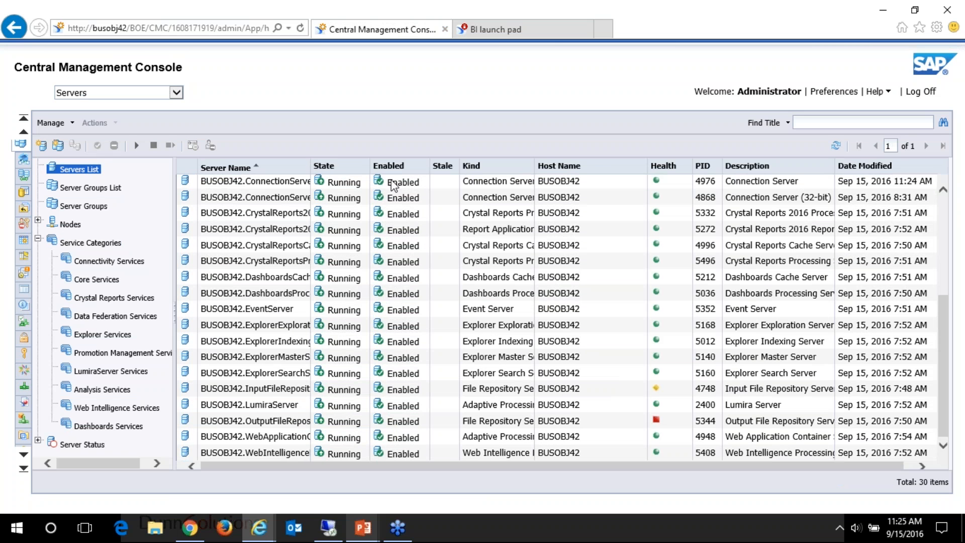
right_click(356, 453)
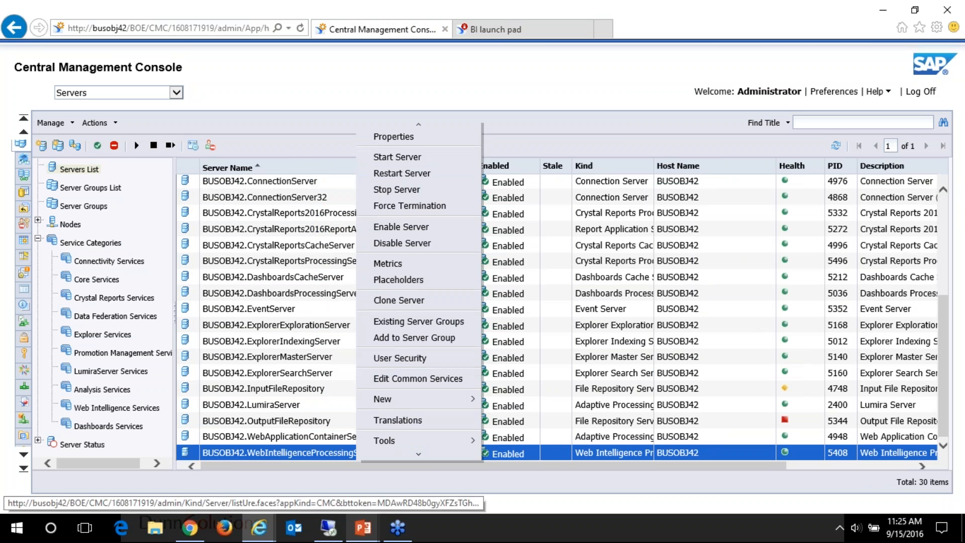
left_click(394, 143)
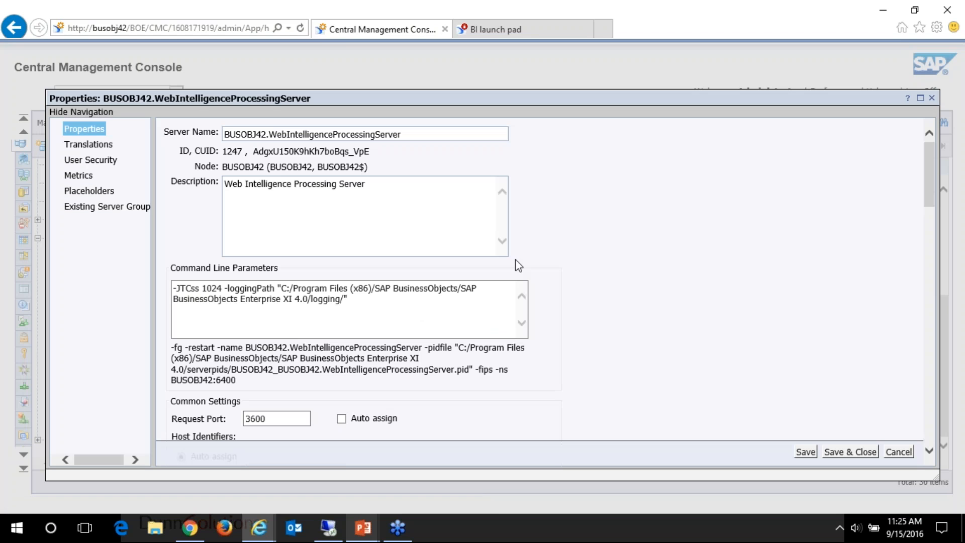
Step: Search the server properties for "par" to examine the parallel query settings, and close the properties without saving
key("ctrl+f")
type("par")
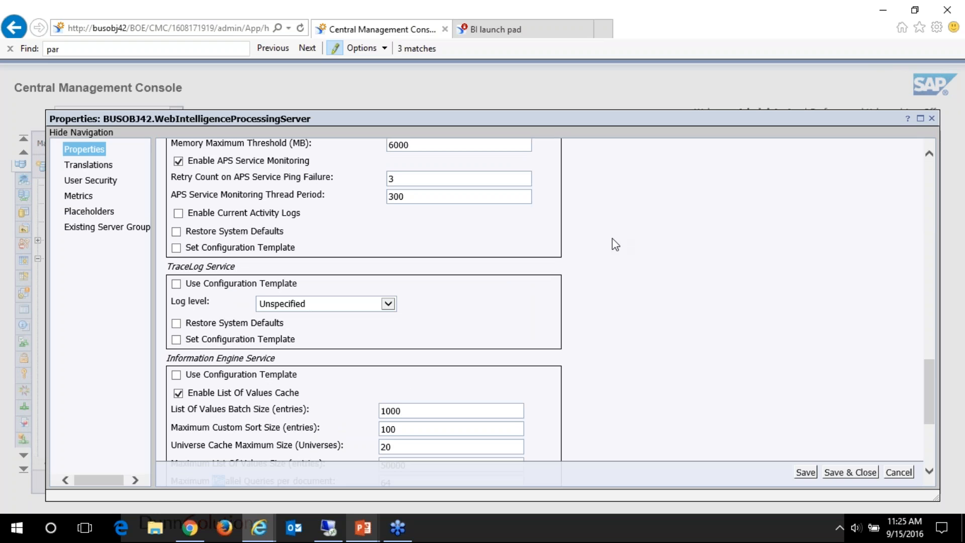
scroll(598, 243, "down", 4)
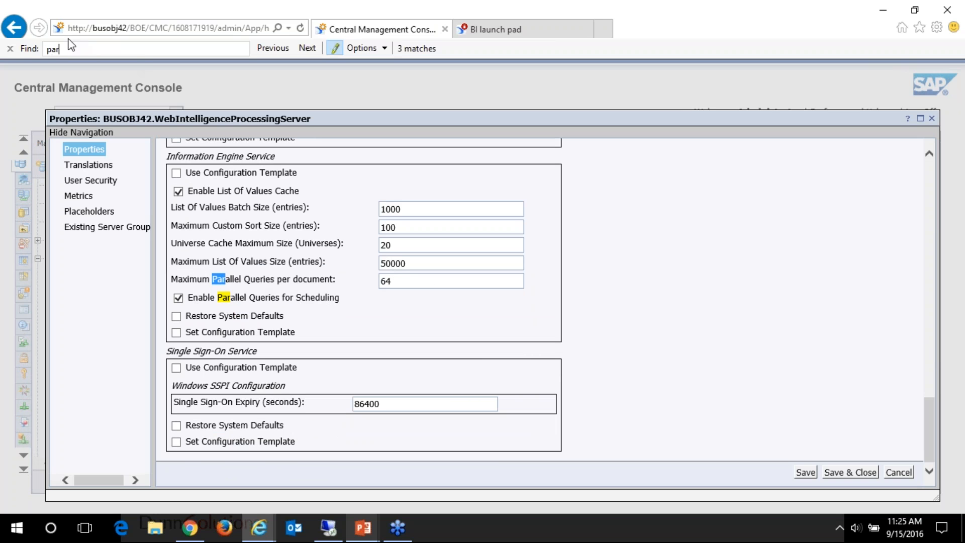
left_click(9, 48)
left_click(236, 278)
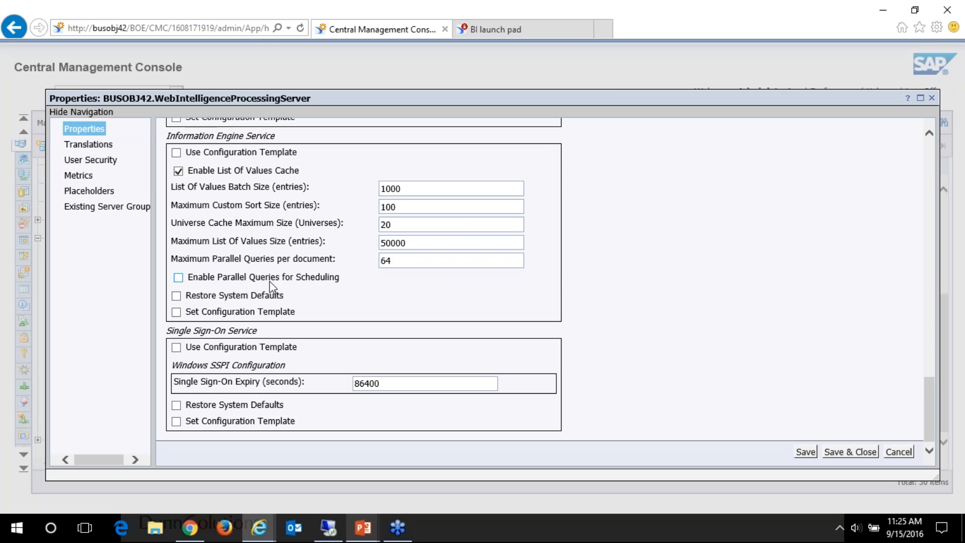
left_click(178, 278)
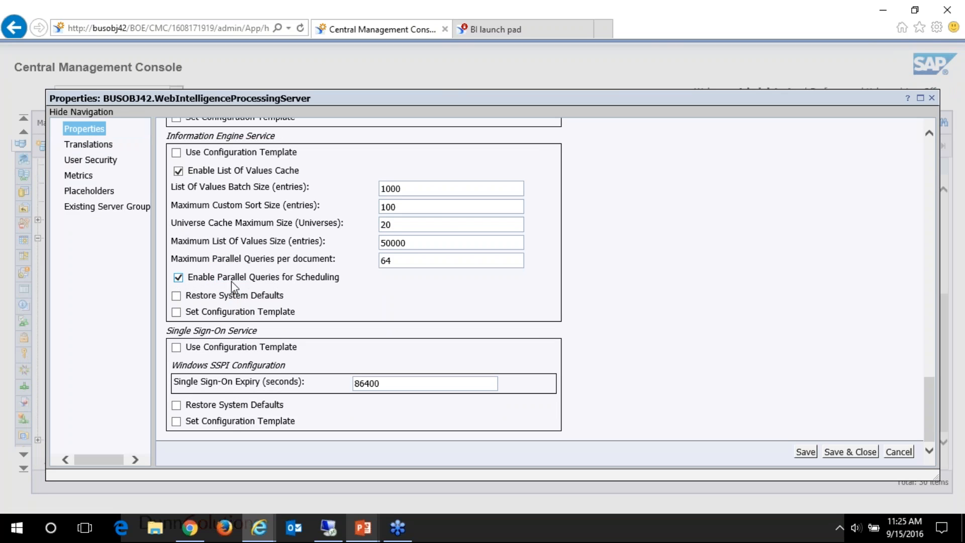
left_click(899, 451)
Step: Switch to the PowerPoint slide show and advance to the Cascading Input Controls slide
mouse_move(261, 529)
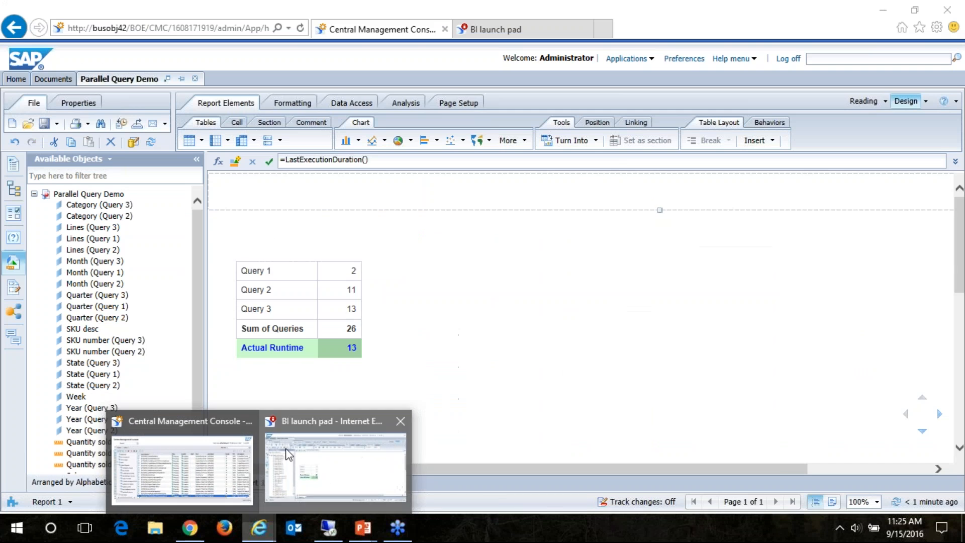
left_click(287, 455)
mouse_move(363, 528)
left_click(341, 488)
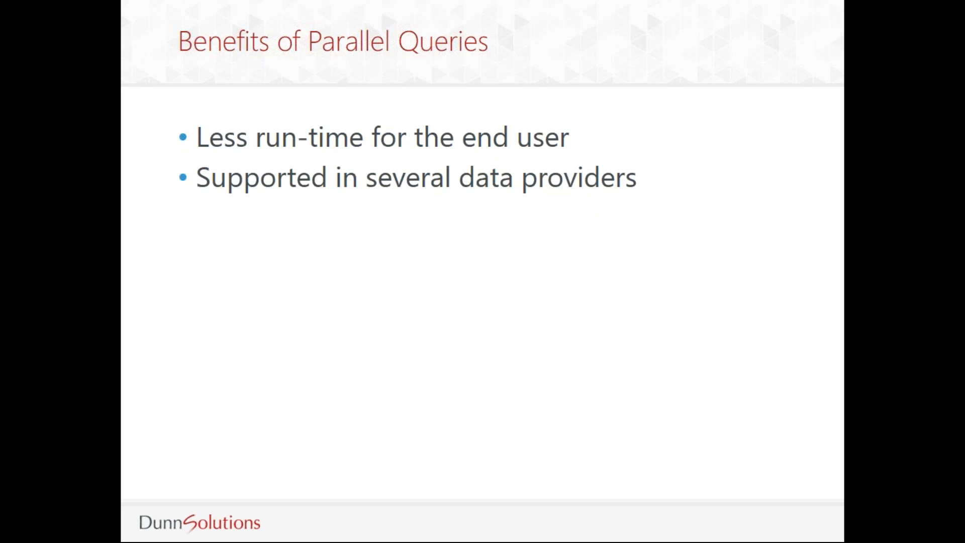
key("Right")
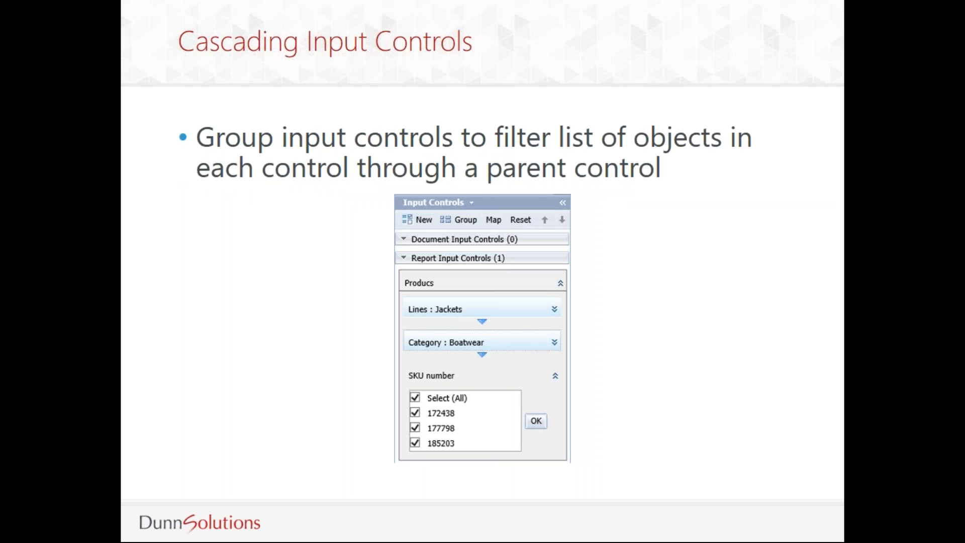
Step: Return to BI launch pad, close the Parallel Query Demo document and open Cascading Input Controls Demo from the Webinar 4.2 folder
key("alt+Tab")
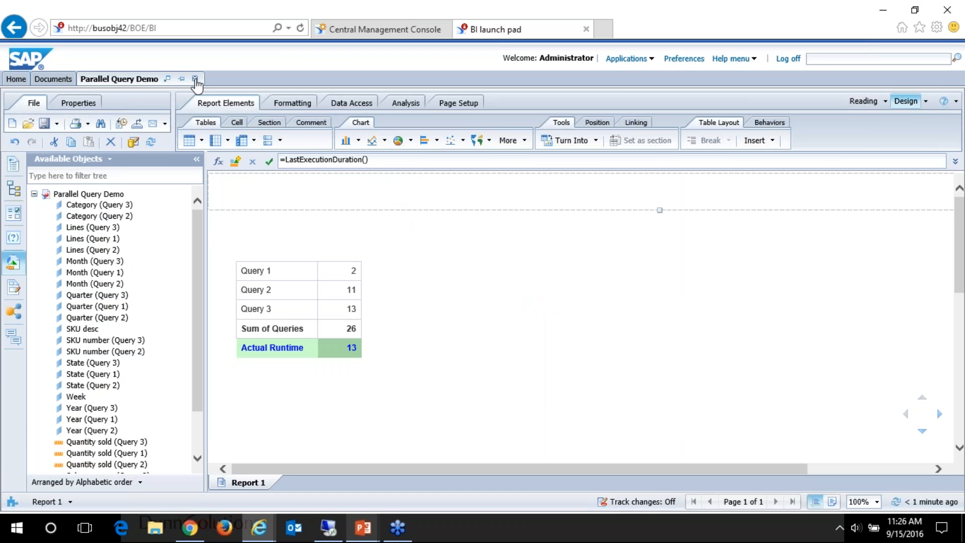
left_click(195, 79)
left_click(518, 315)
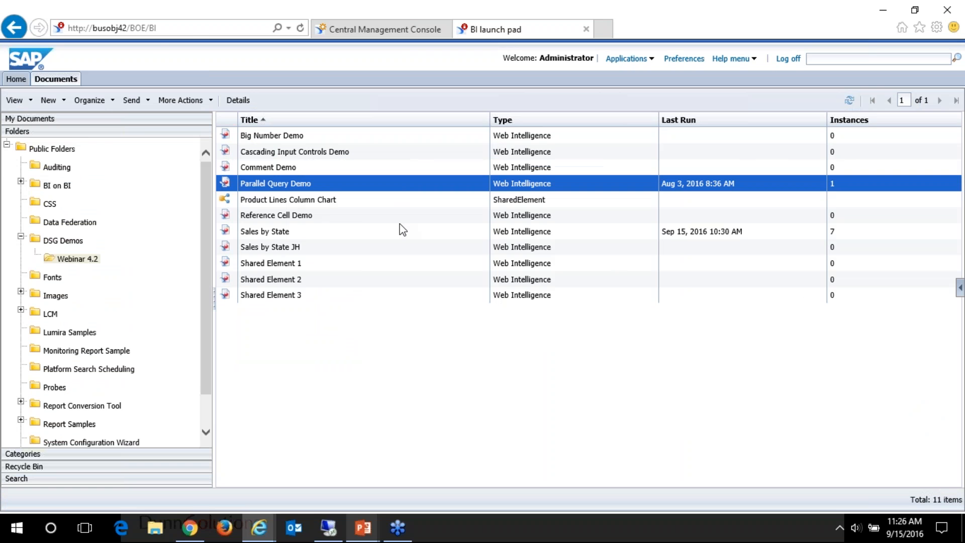
left_click(300, 154)
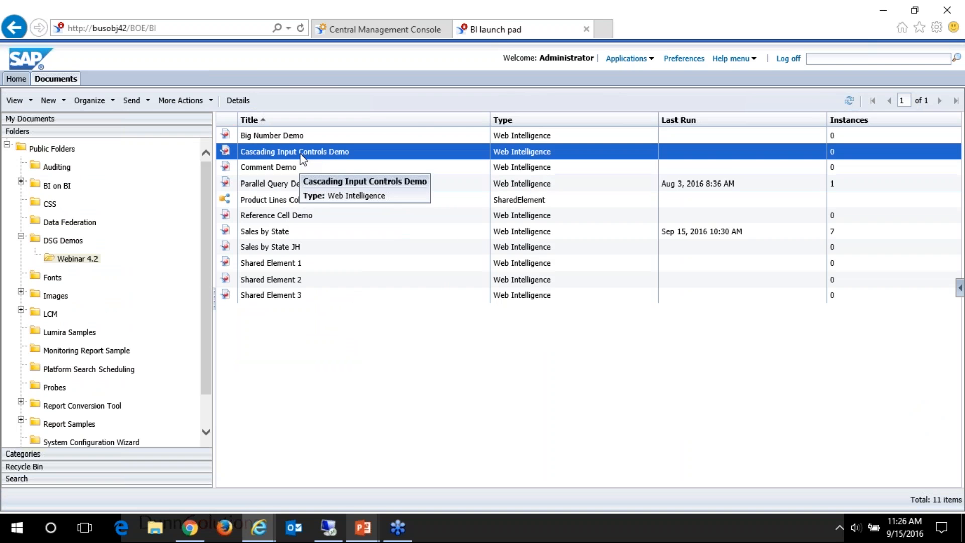
double_click(303, 154)
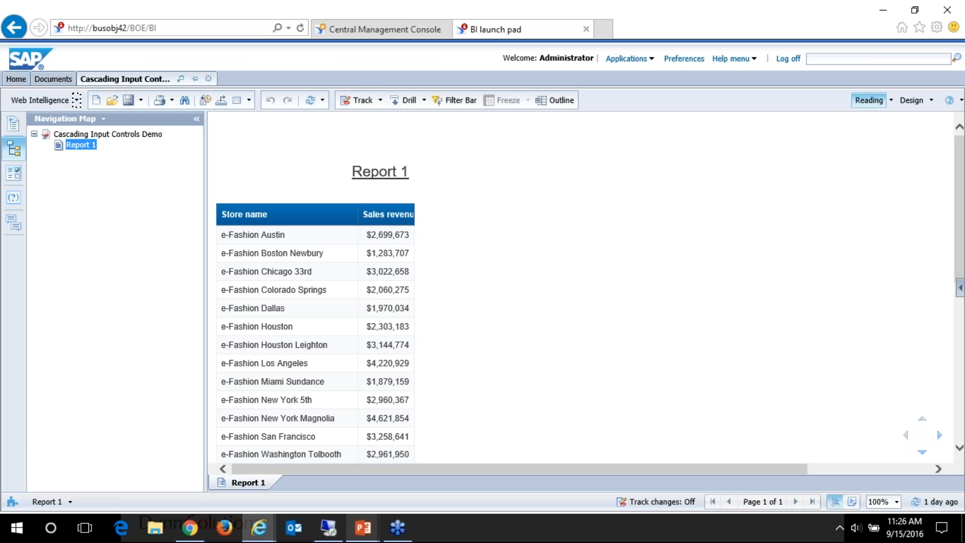
Step: Show the report's input controls, filter State to California only, and check the values offered in the City control
left_click(14, 173)
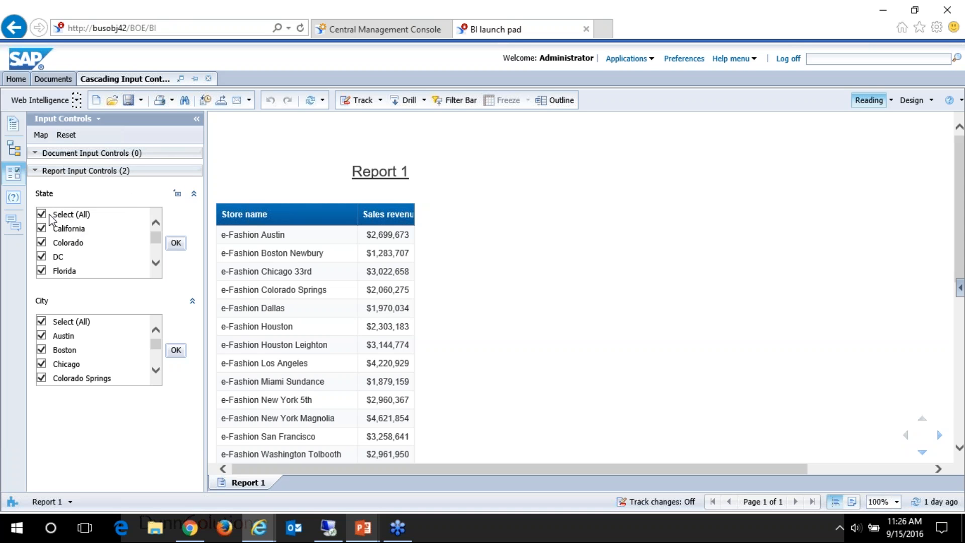
left_click(42, 214)
left_click(42, 229)
left_click(175, 244)
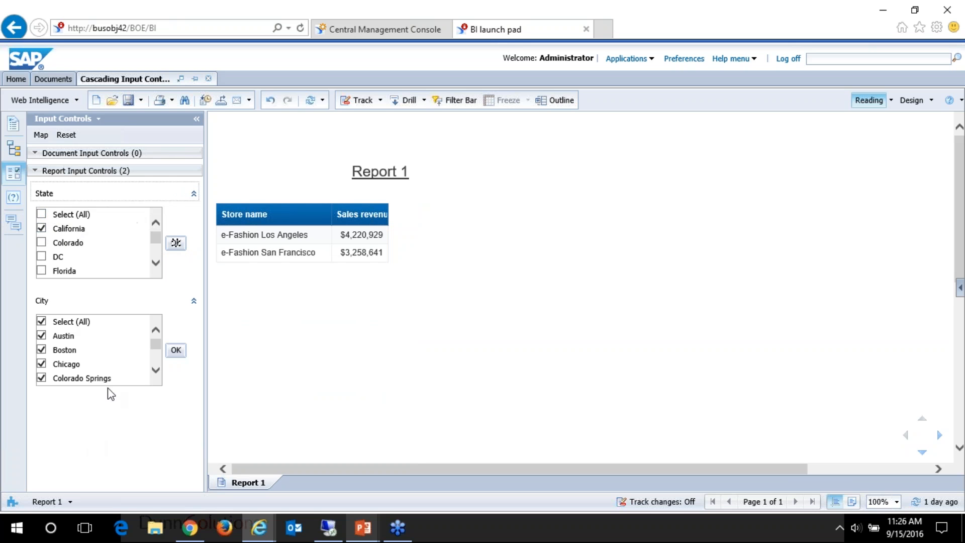
scroll(83, 349, "down", 3)
scroll(96, 347, "up", 3)
left_click(45, 215)
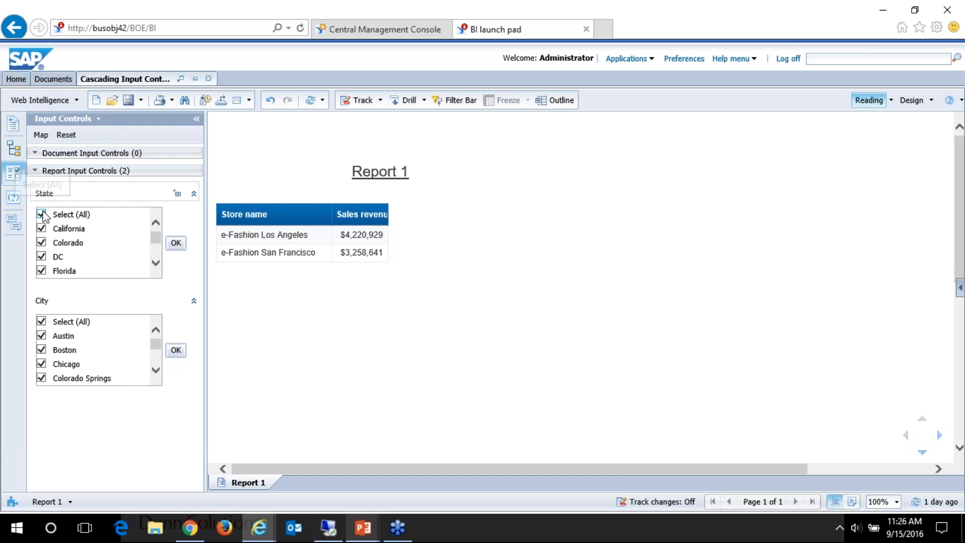
Step: Switch the report to Design mode and combine the current report's State and City input controls into a group named New group
left_click(909, 103)
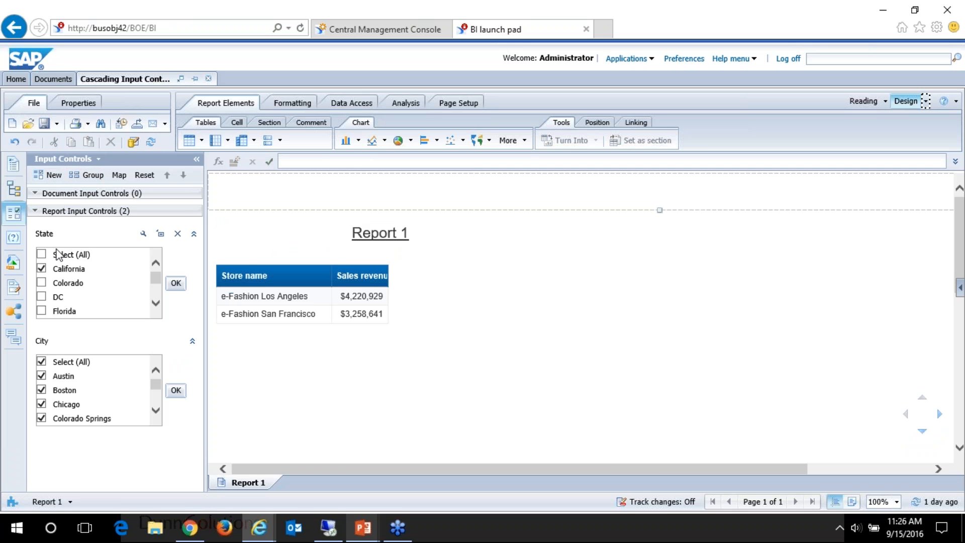
left_click(84, 175)
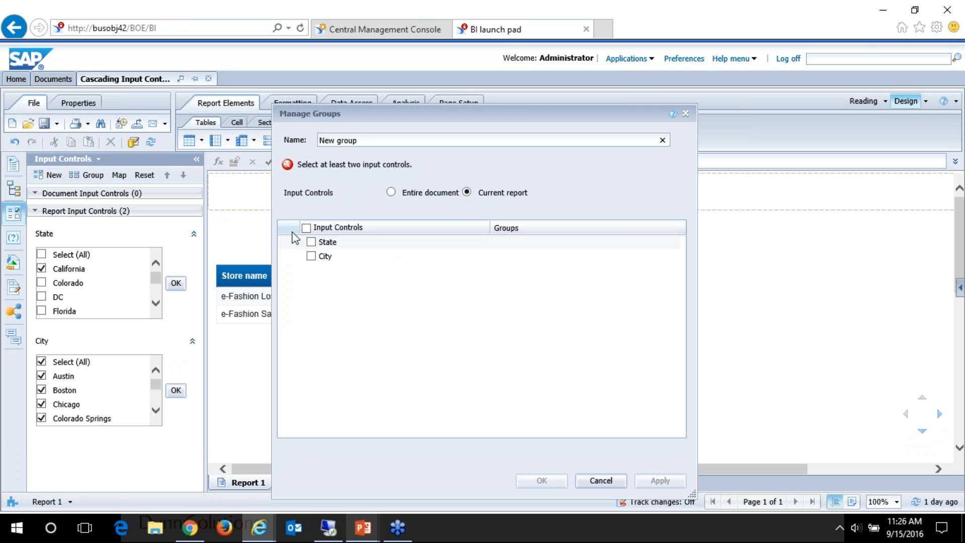
left_click(311, 242)
left_click(312, 256)
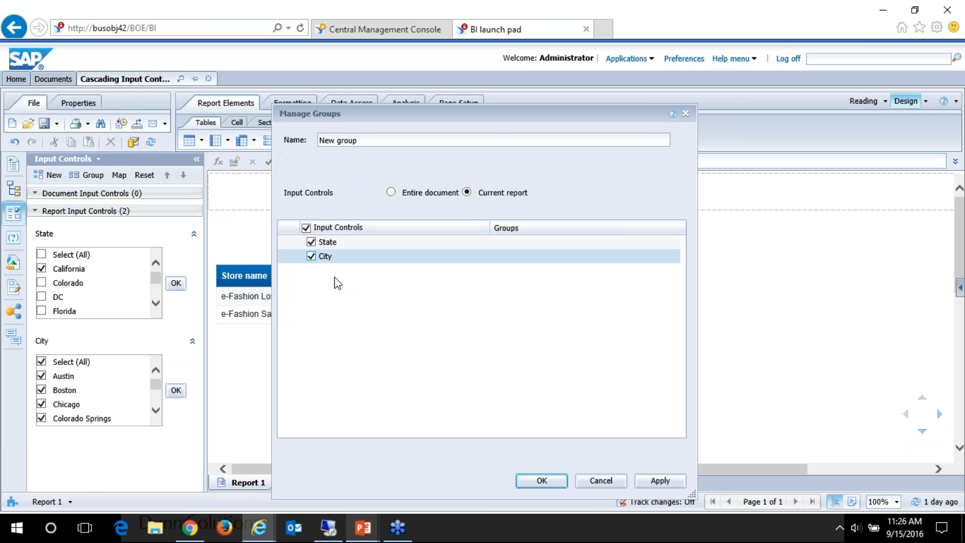
left_click(538, 480)
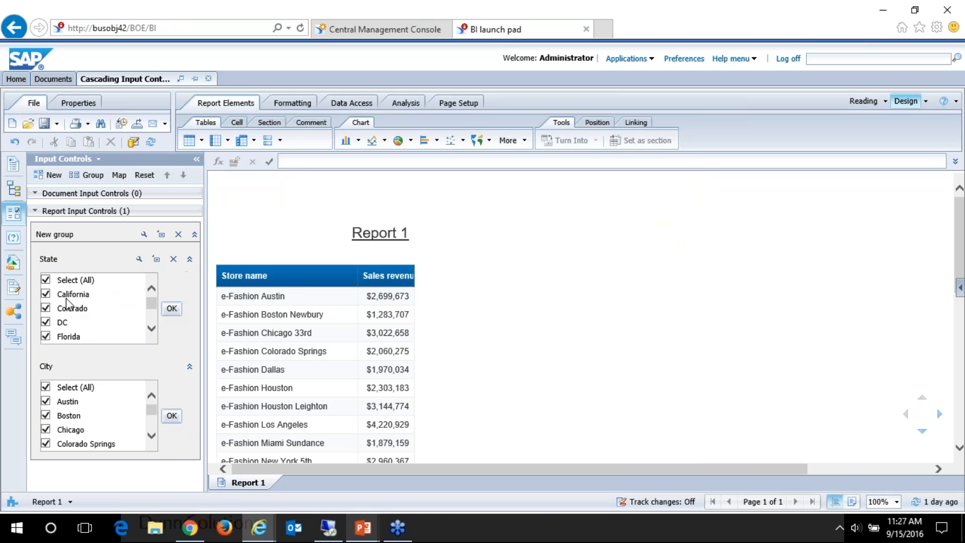
Step: Filter the grouped State control to California only and apply the selection
left_click(46, 281)
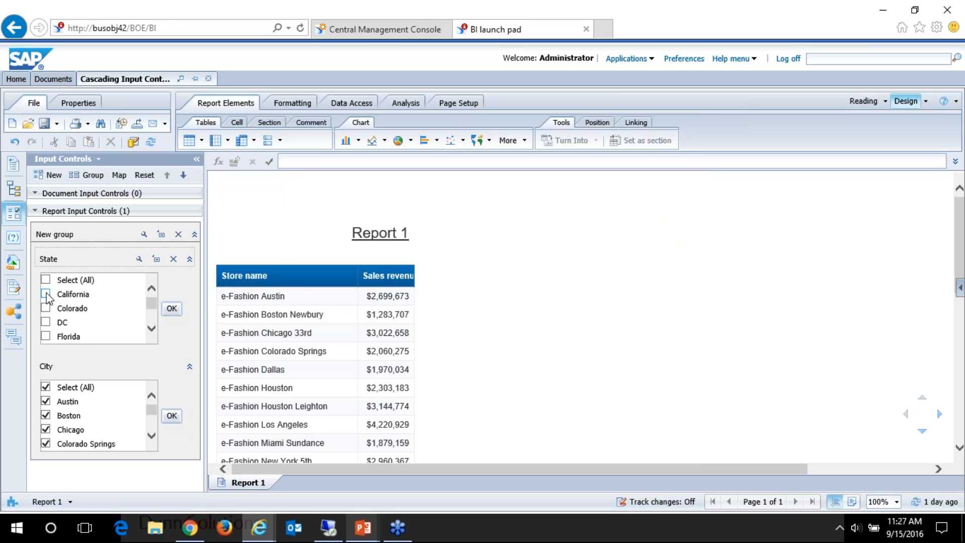
left_click(171, 309)
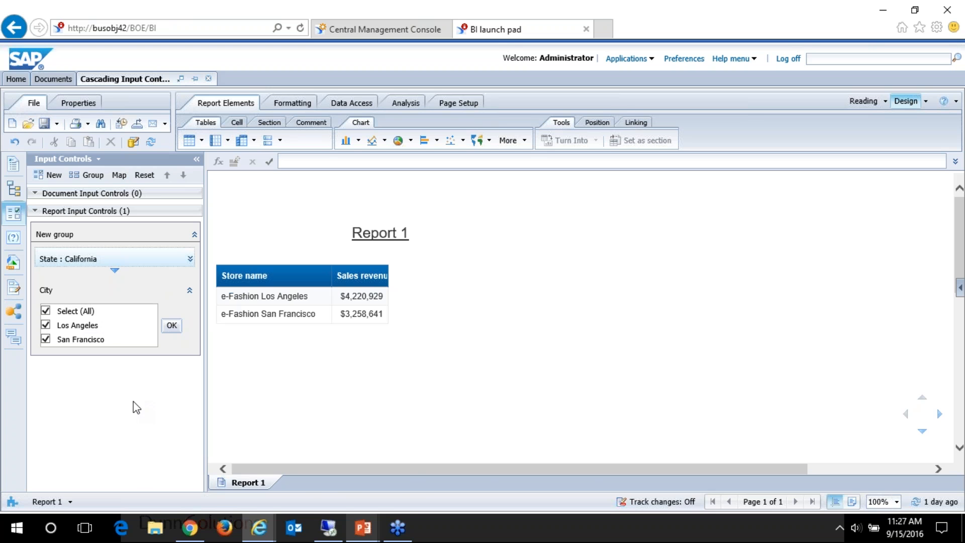
Step: Switch to the PowerPoint slide show, advance to the Reference Cell slide, and return to BI launch pad
mouse_move(363, 528)
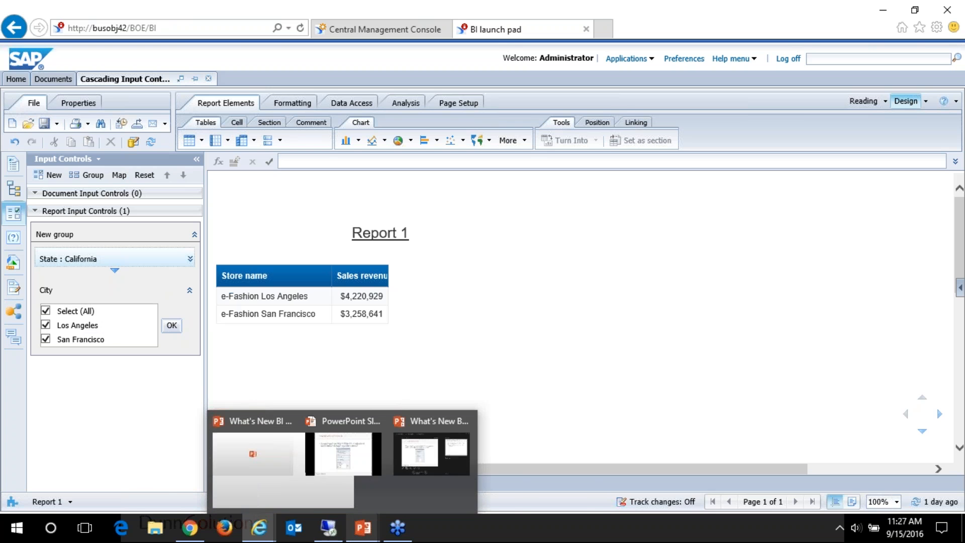
left_click(358, 447)
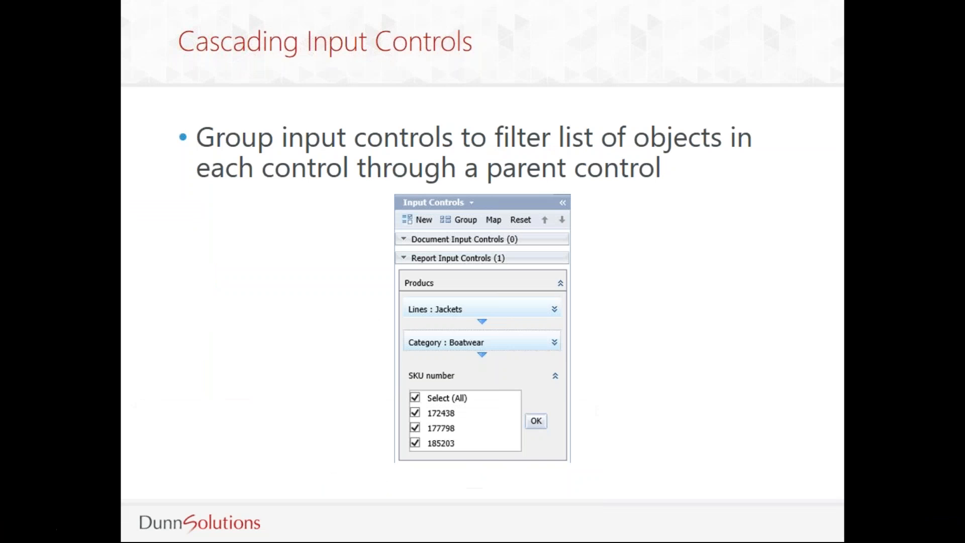
left_click(736, 300)
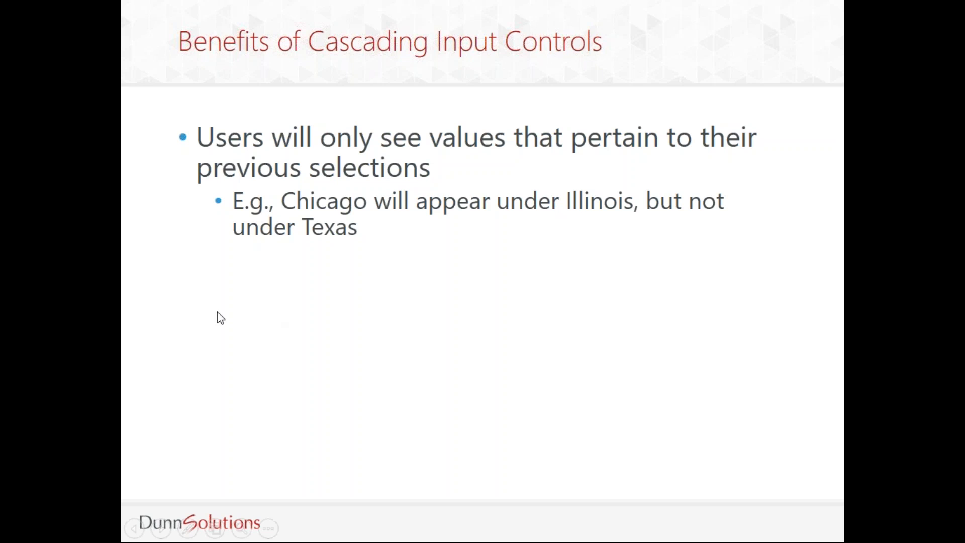
left_click(452, 318)
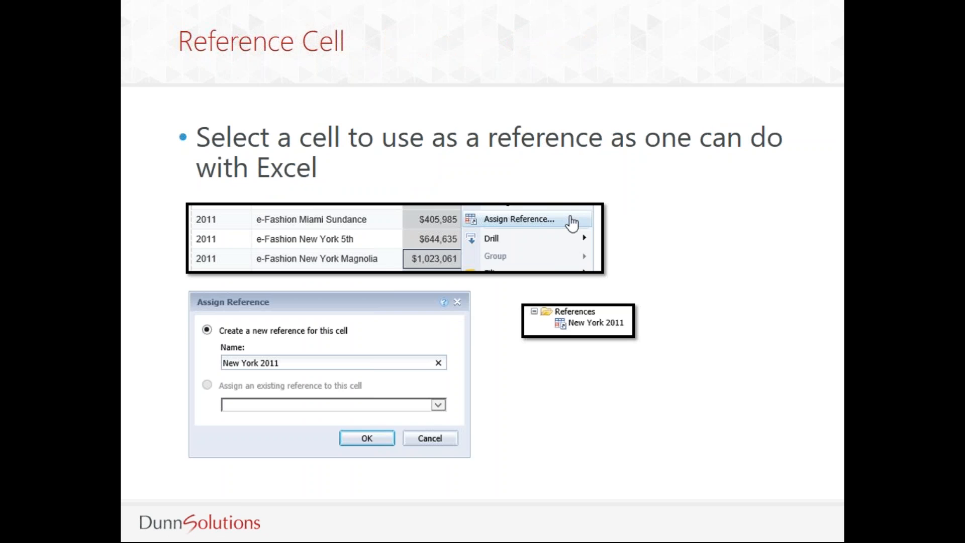
key("alt+Tab")
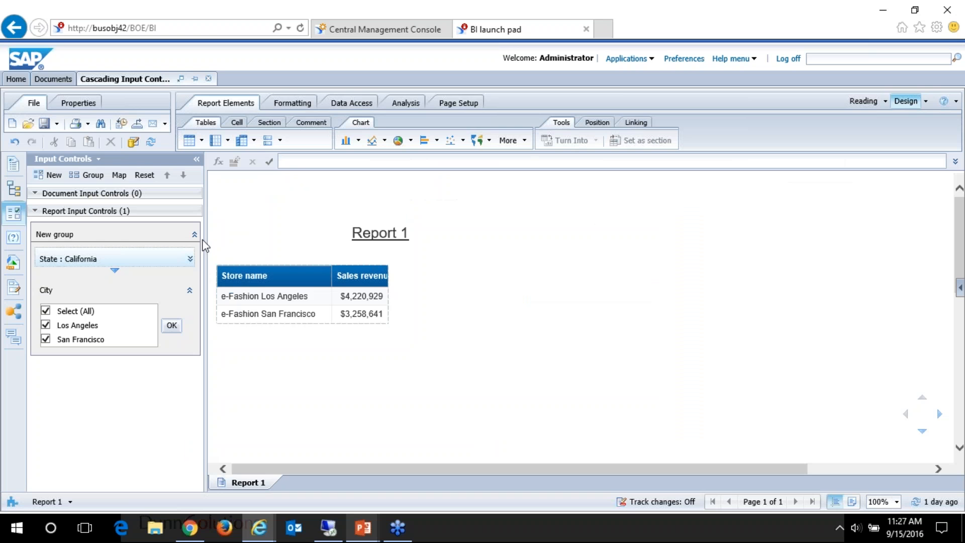
Step: Close the cascading input controls document, discarding its changes, and open Reference Cell Demo from the Webinar 4.2 folder for modification
left_click(207, 80)
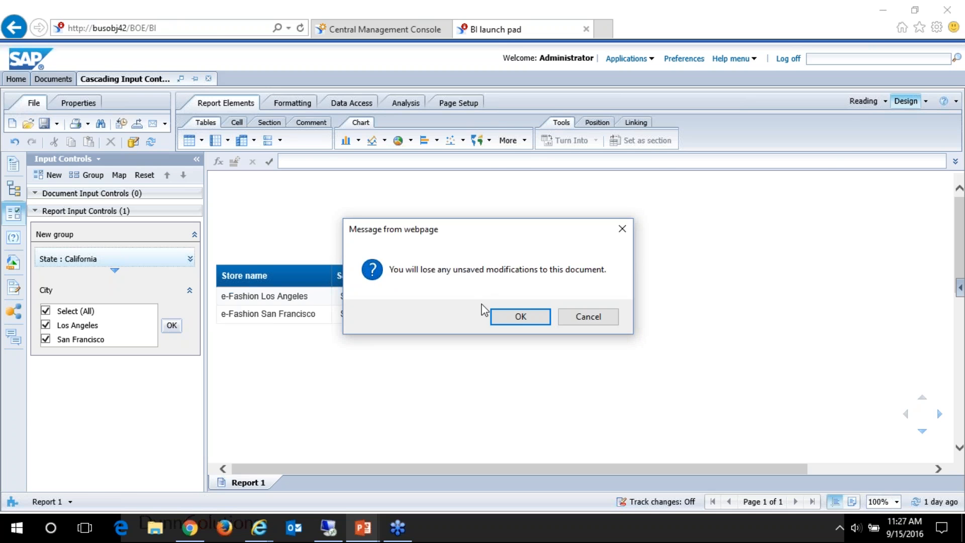
left_click(519, 317)
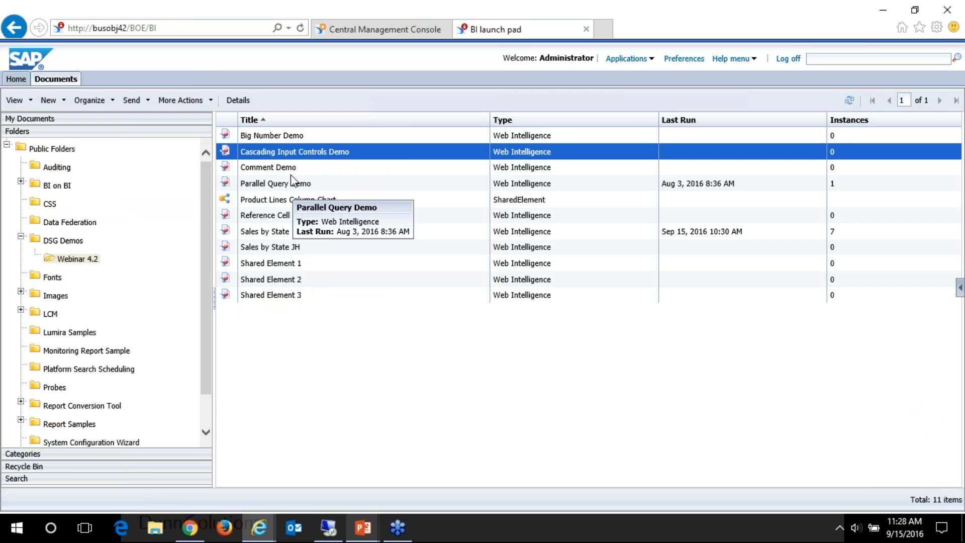
left_click(288, 216)
right_click(288, 216)
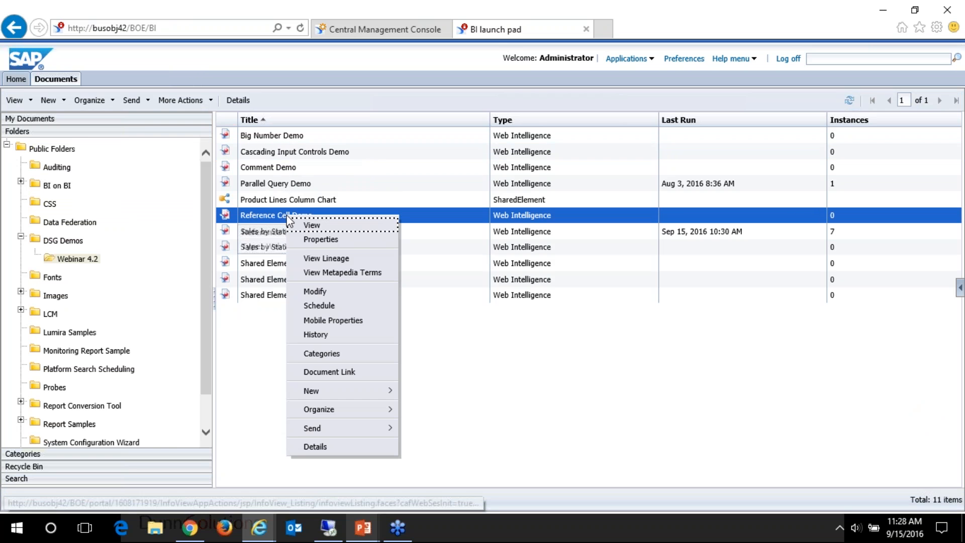
left_click(319, 289)
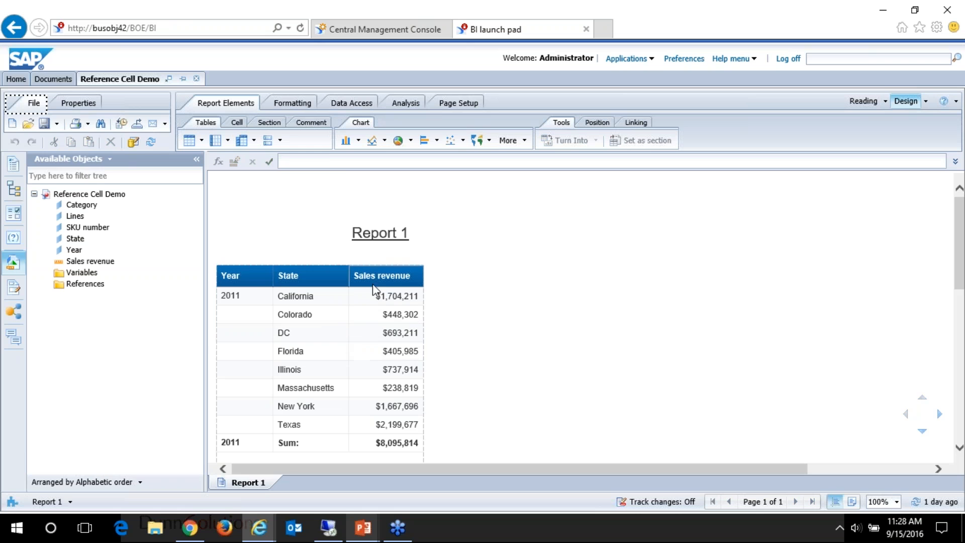
Step: Assign a new cell reference named Total 2011 to the Sales revenue sum cell of the 2011 table
left_click(304, 396)
scroll(458, 357, "down", 3)
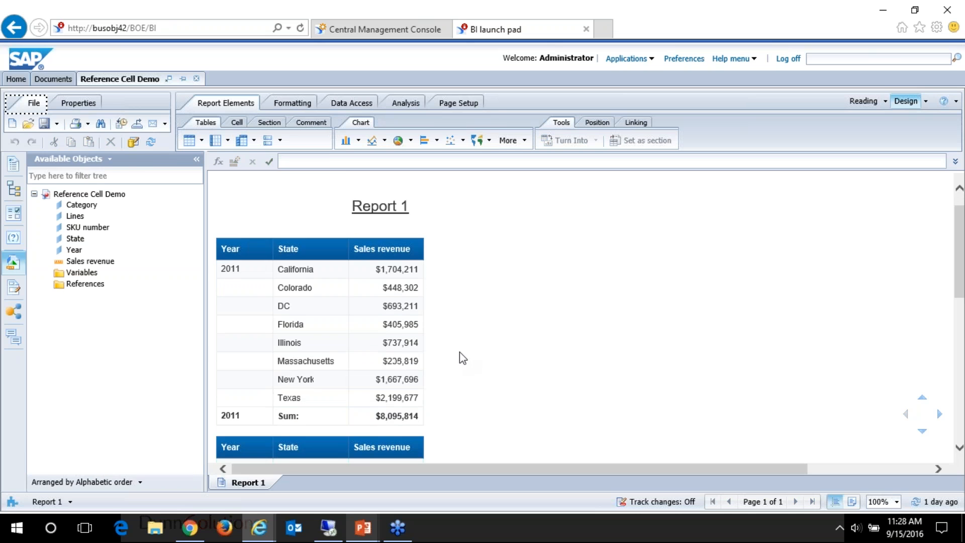
left_click(417, 316)
scroll(416, 330, "down", 5)
scroll(416, 335, "up", 8)
left_click(385, 405)
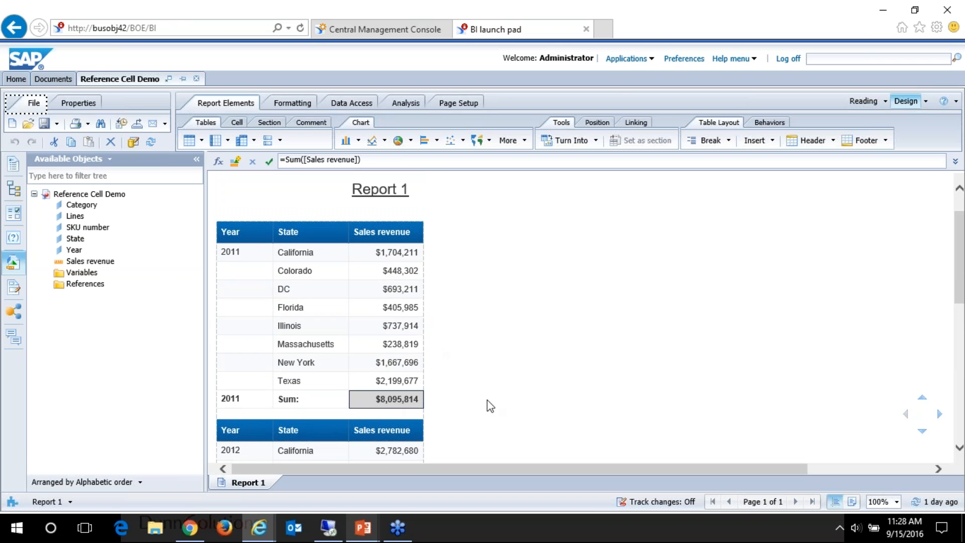
right_click(395, 402)
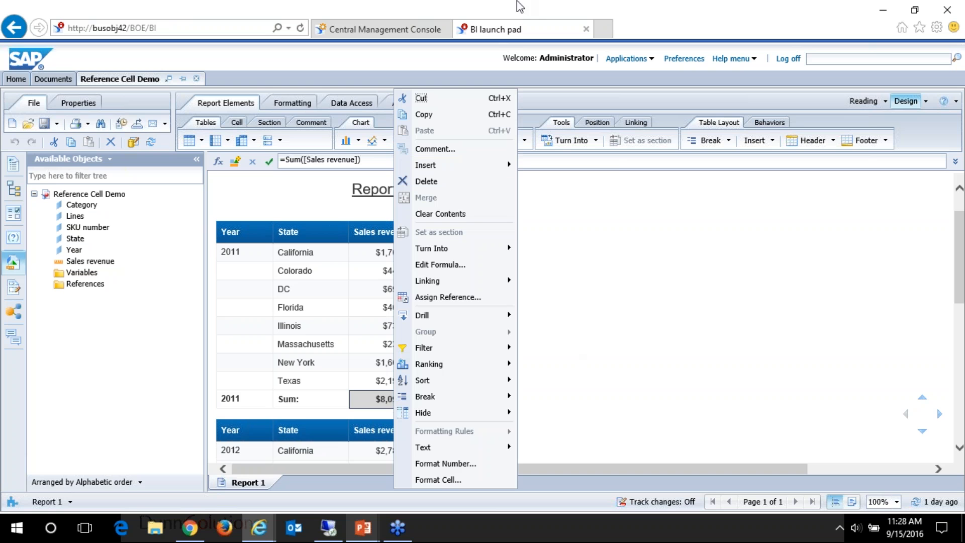
mouse_move(451, 165)
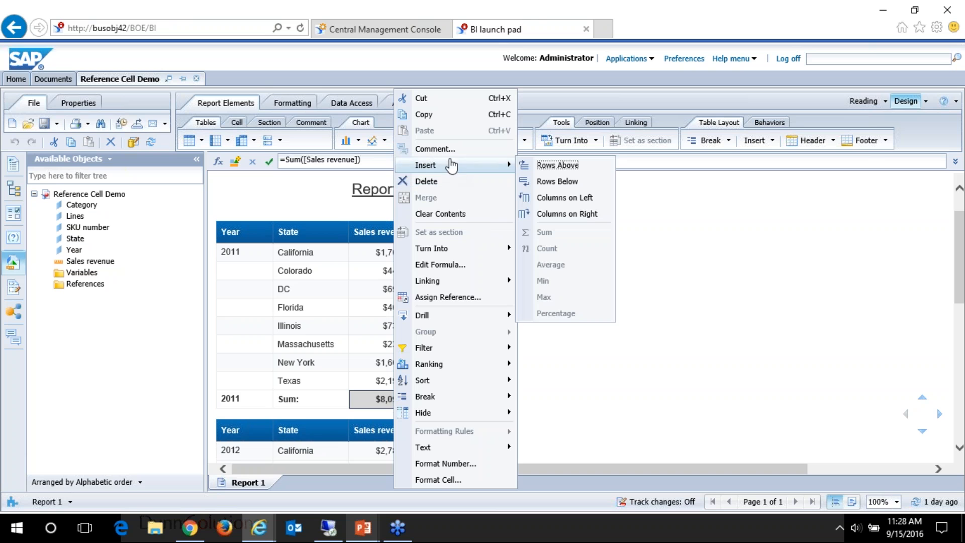
left_click(468, 299)
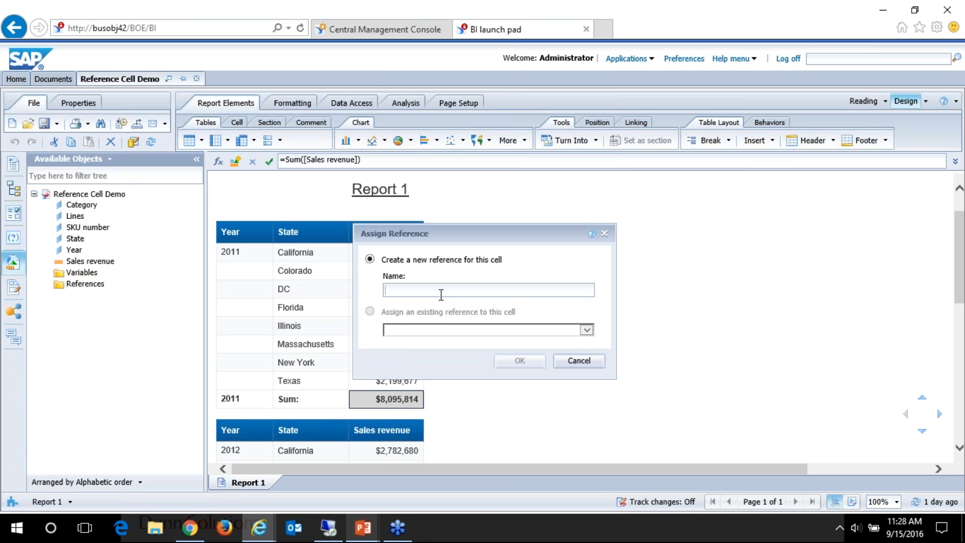
type("Total 2011")
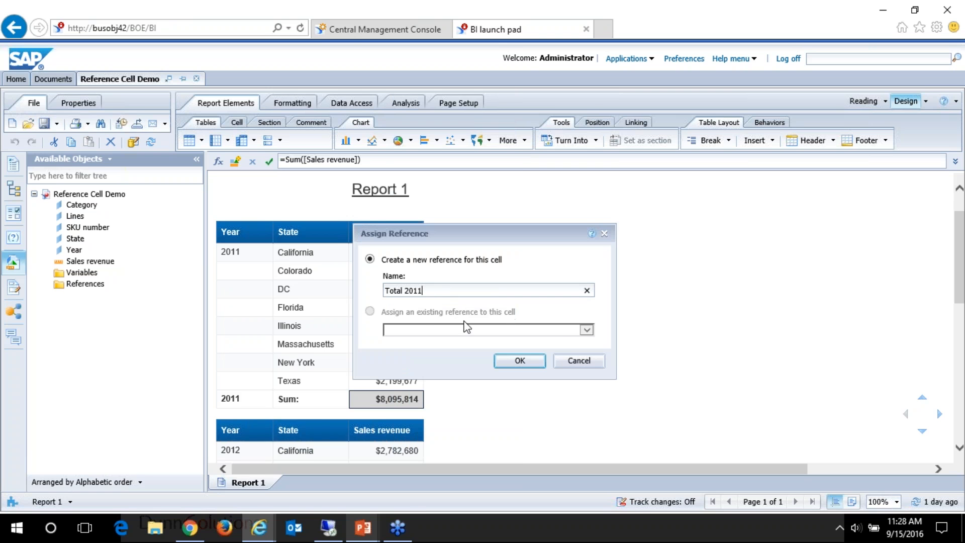
left_click(515, 366)
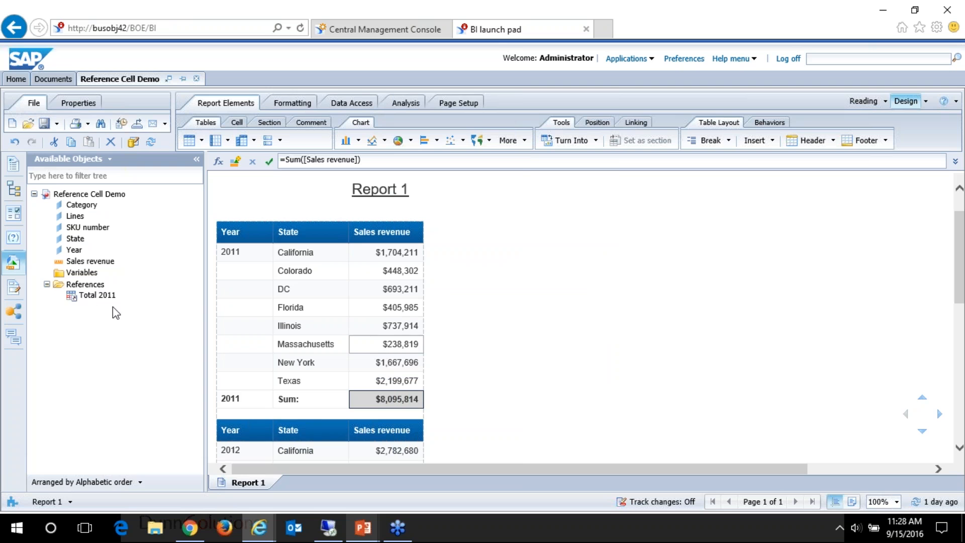
Step: Insert the Total 2011 reference into the blank report area beside the 2011 table
left_click_drag(90, 297, 504, 233)
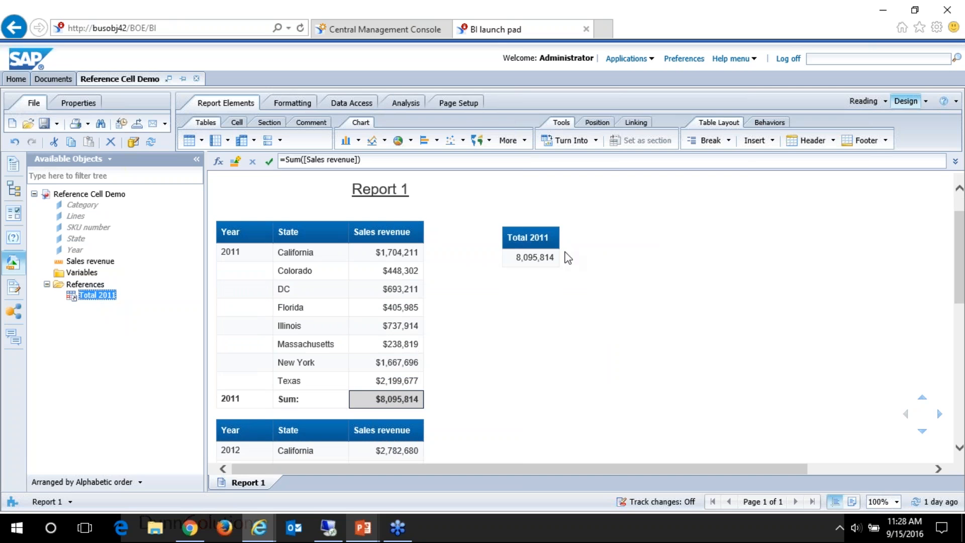
left_click(15, 141)
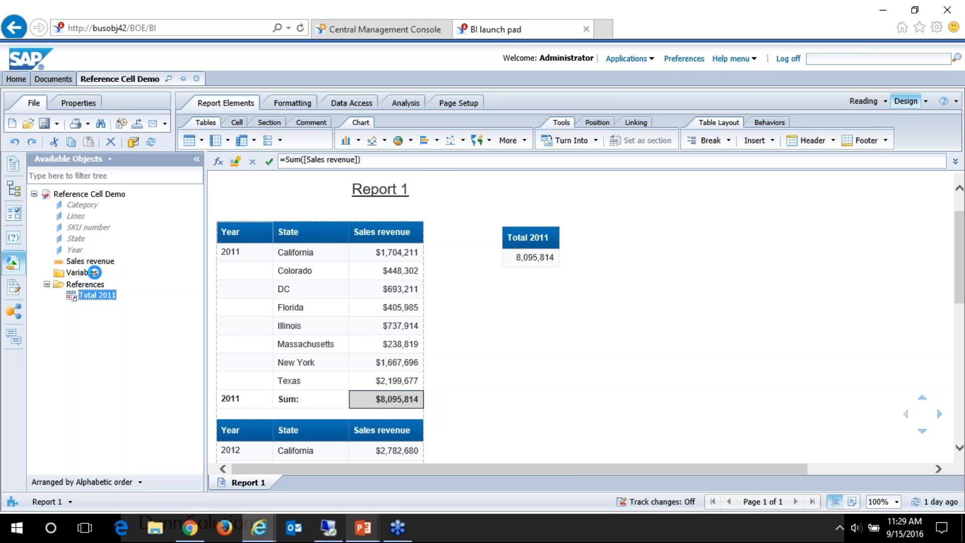
right_click(82, 273)
left_click(31, 141)
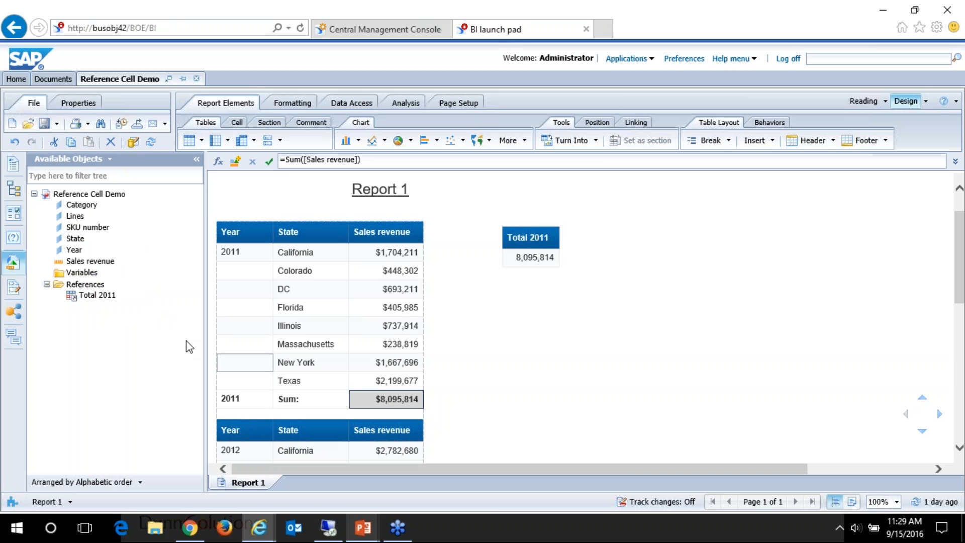
Step: Start a new report variable and name it Compare to Target
right_click(78, 273)
left_click(78, 273)
left_click(352, 156)
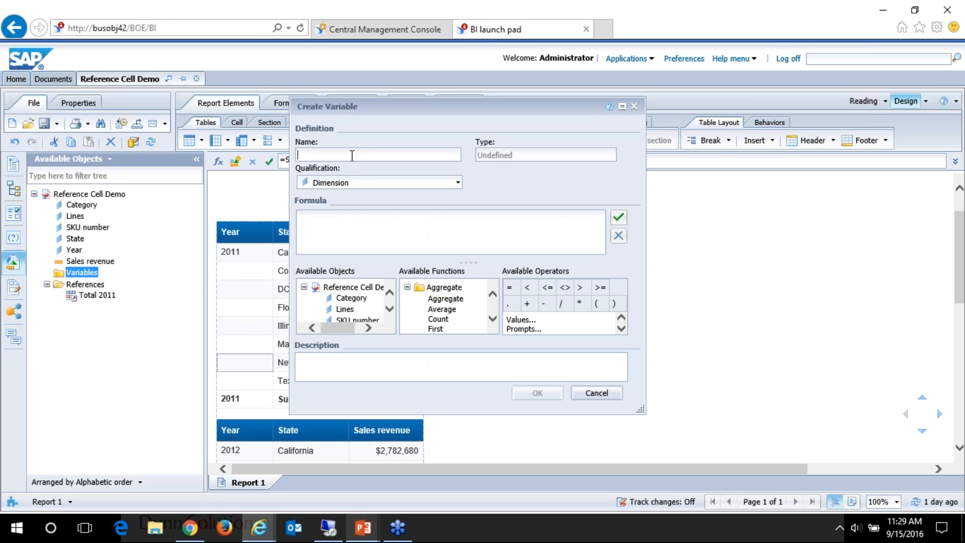
type("Compare to Target")
Step: Set the variable's formula to =[Total 2011]-[Sales revenue], validate it, and save the variable
scroll(388, 320, "down", 3)
left_click(366, 315)
double_click(366, 315)
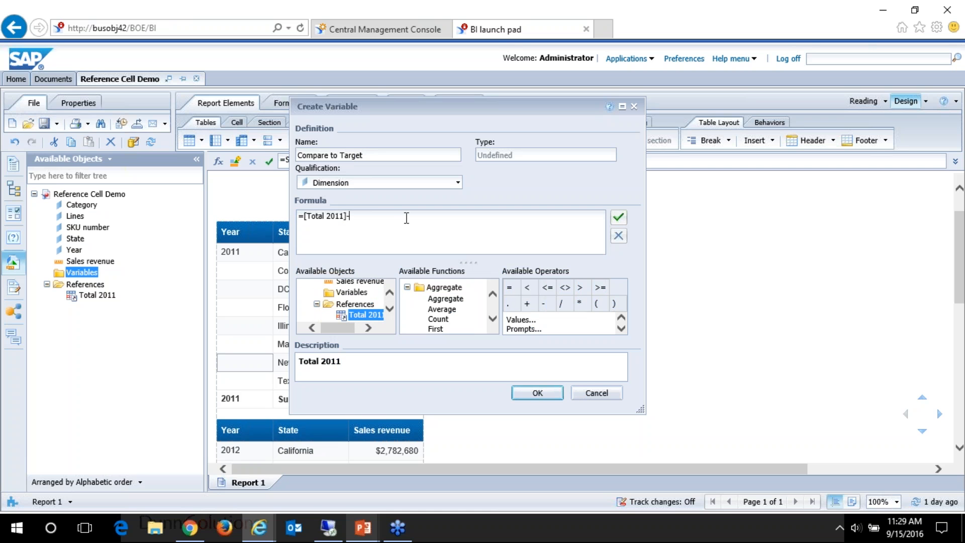
left_click(360, 281)
type("-")
double_click(360, 281)
left_click(618, 217)
left_click(552, 328)
left_click(538, 392)
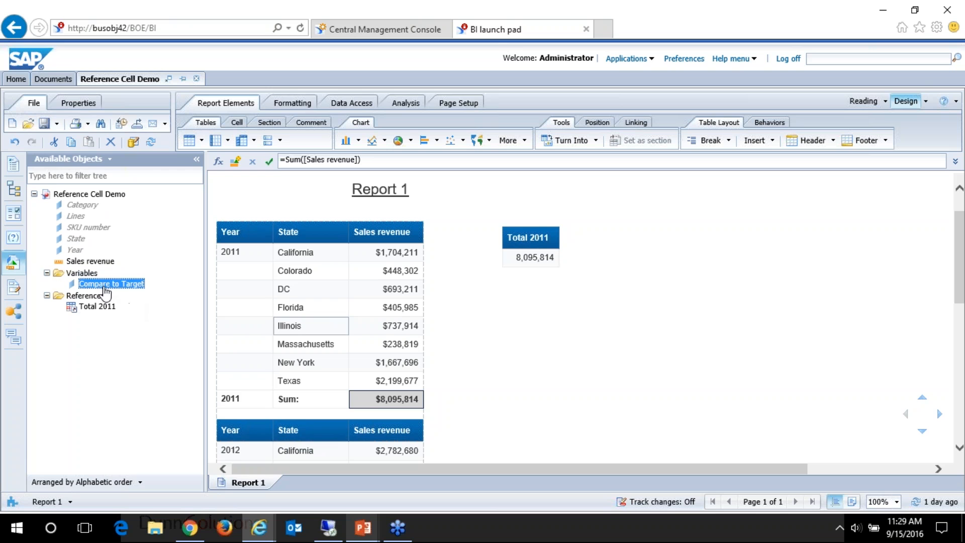
Step: Try to add the Compare to Target variable as a column next to Sales revenue in the 2011 table
right_click(107, 284)
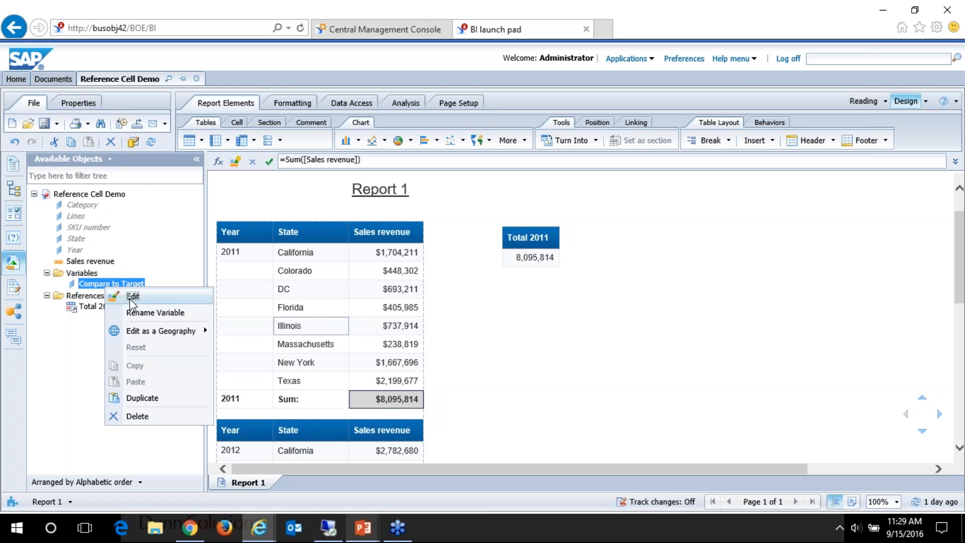
left_click_drag(108, 284, 421, 255)
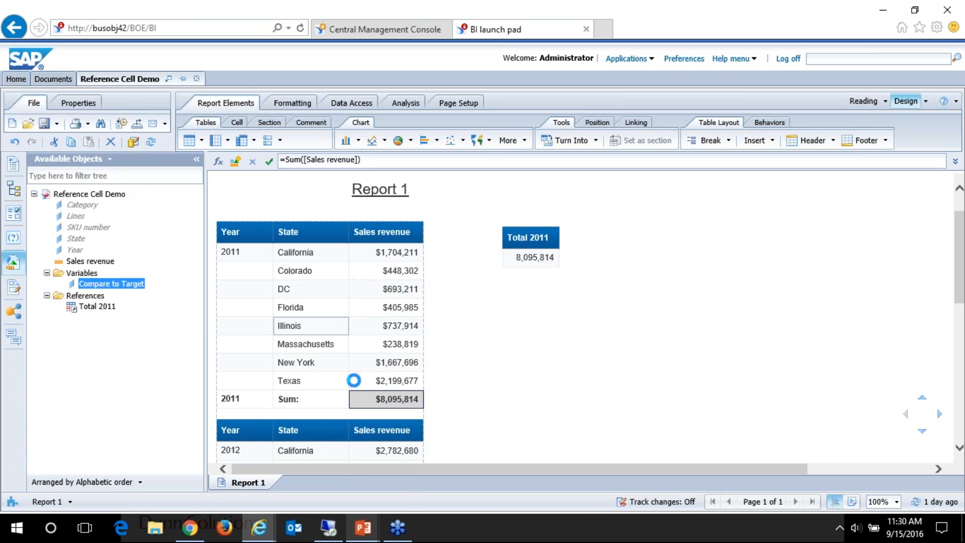
Step: Switch to the PowerPoint slide show, advance to the Benefits of Reference Cells slide, and return to BI launch pad
mouse_move(377, 528)
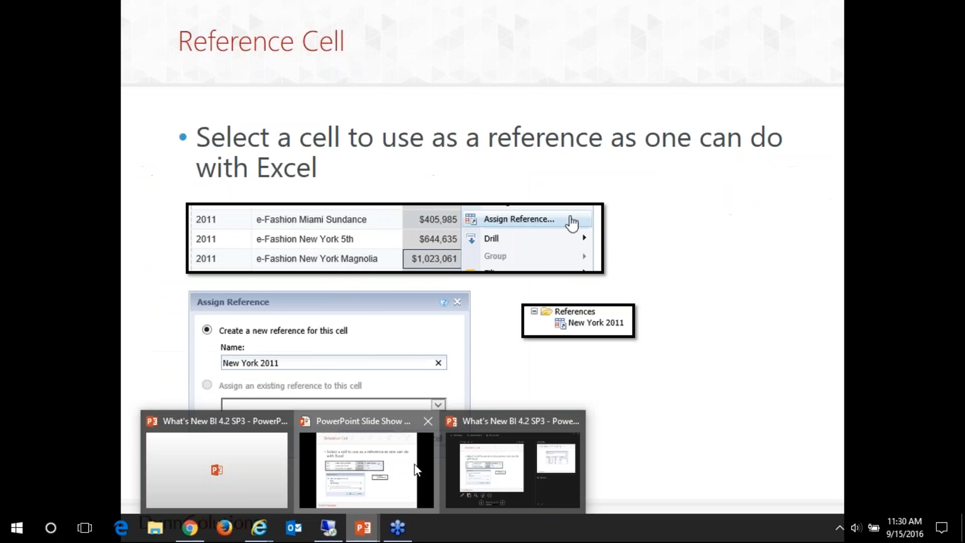
left_click(450, 467)
key("Right")
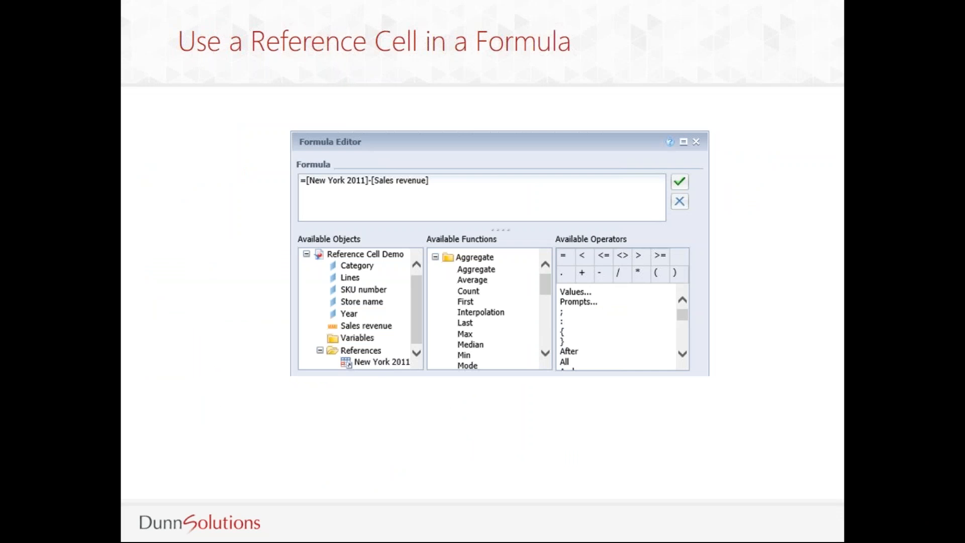
key("Right")
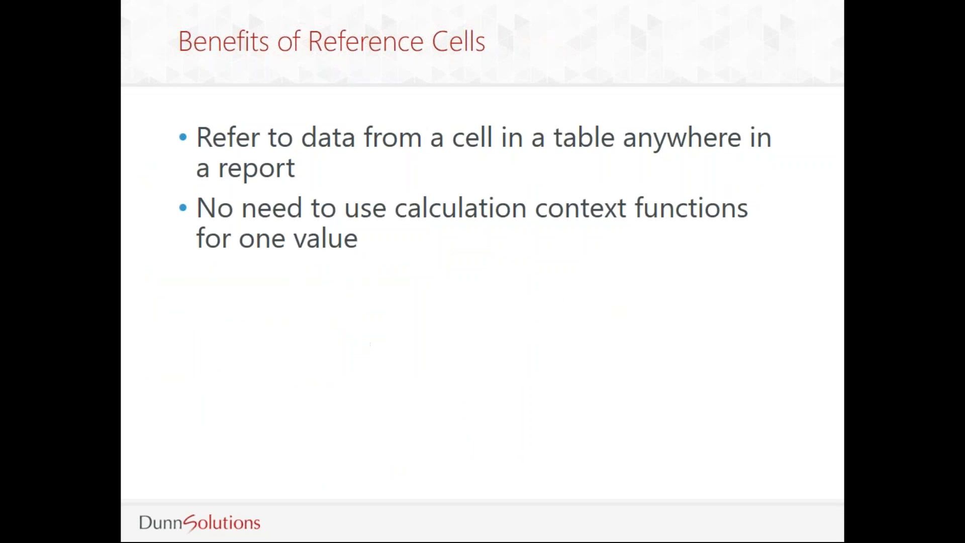
key("alt+Tab")
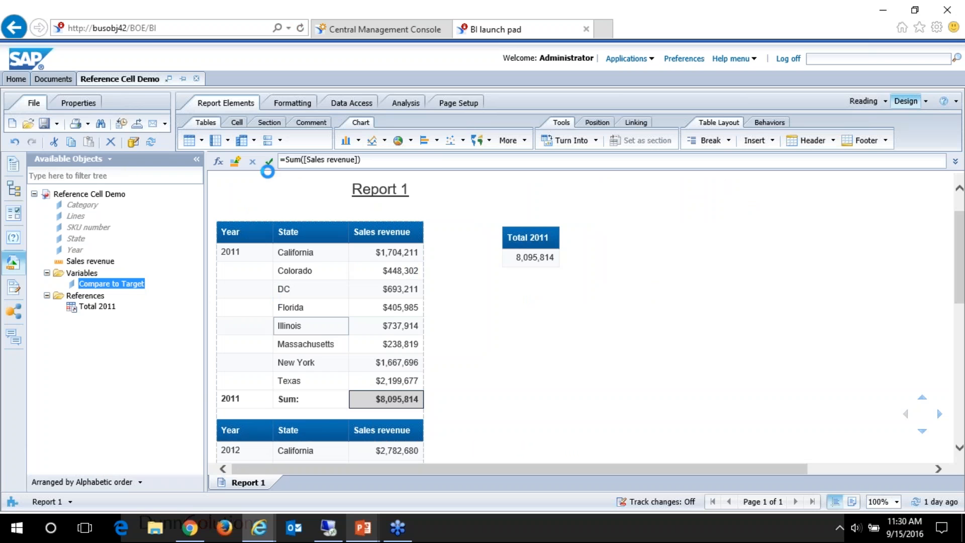
Step: Close Reference Cell Demo, discarding its changes, and reopen the same document for modification
left_click(196, 78)
left_click(539, 320)
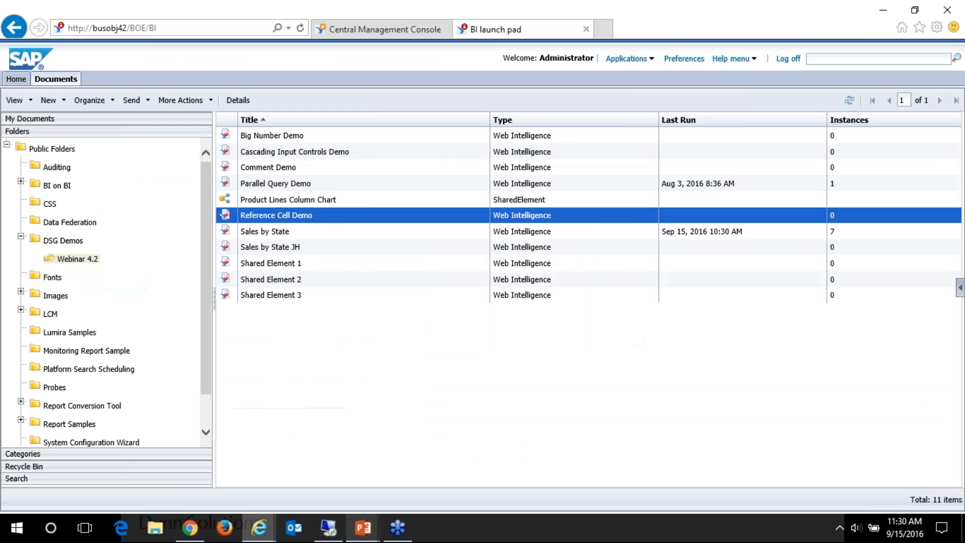
right_click(282, 222)
left_click(318, 295)
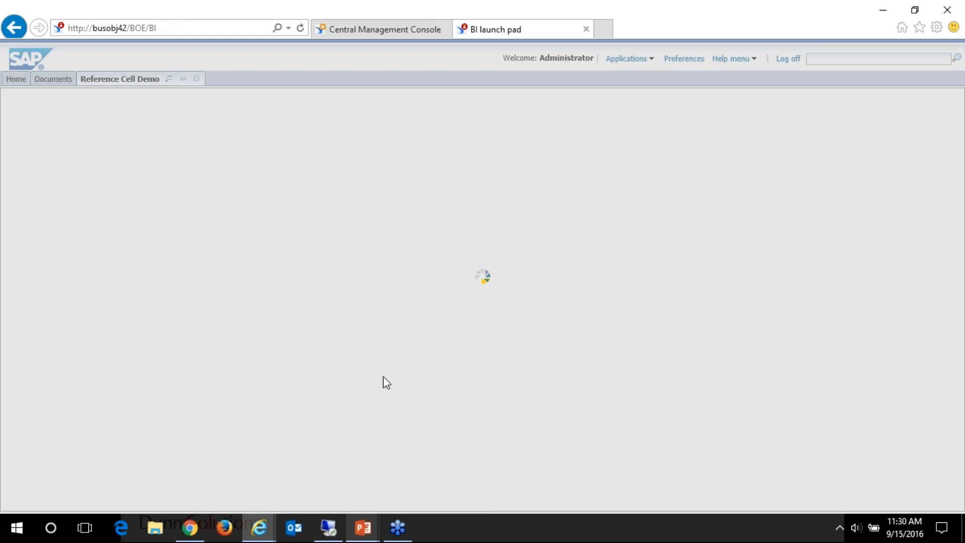
Step: Check the computer's network connections, then dismiss the network list
left_click(839, 529)
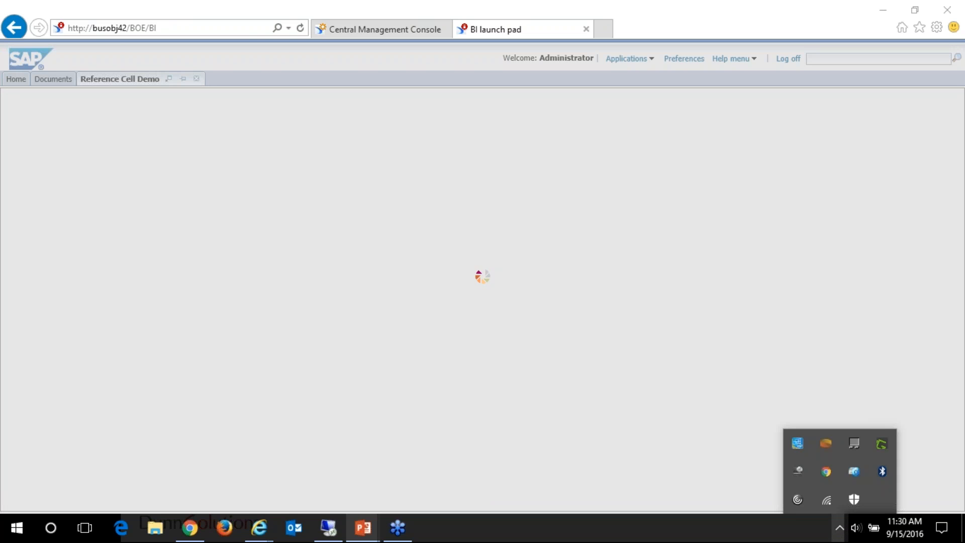
left_click(827, 499)
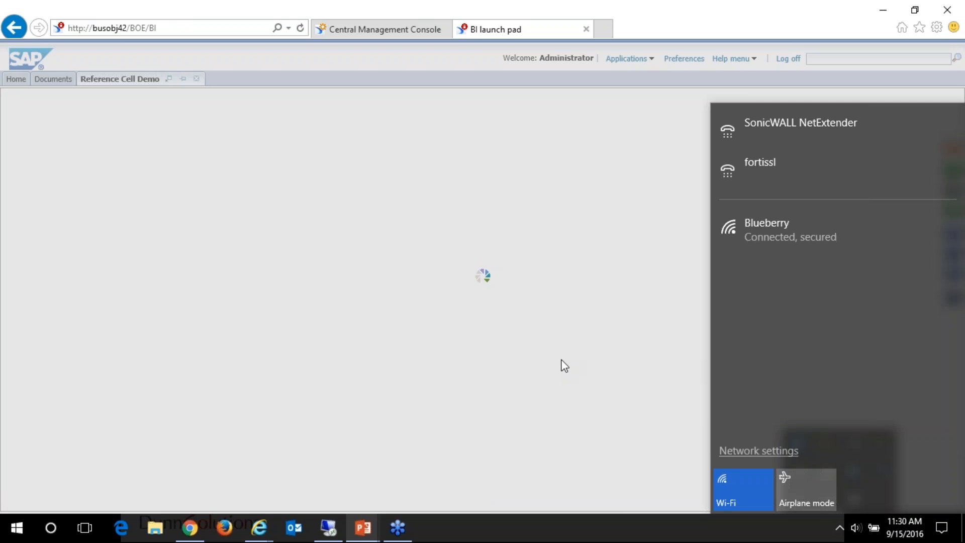
left_click(561, 360)
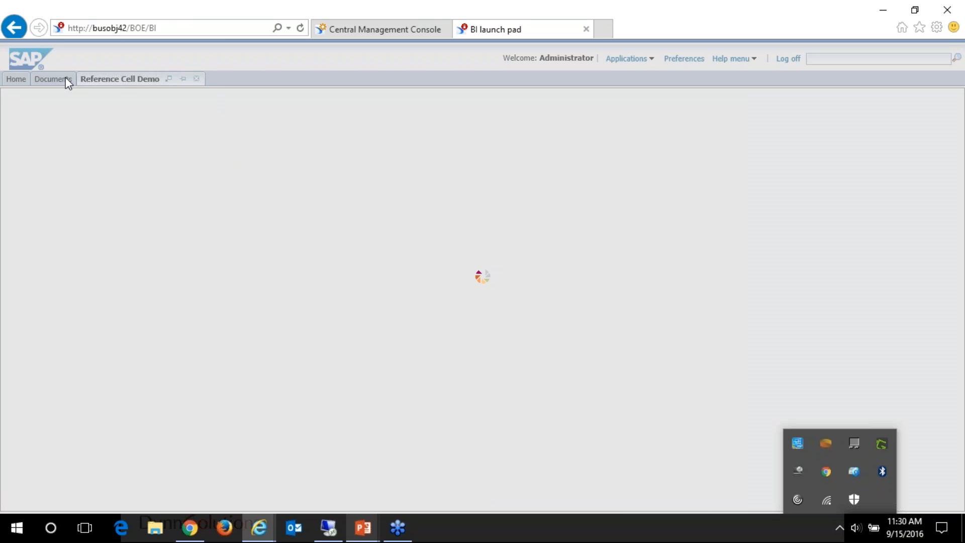
Step: Show the Benefits of Reference Cells slide in the PowerPoint slide show again and return to BI launch pad
mouse_move(372, 530)
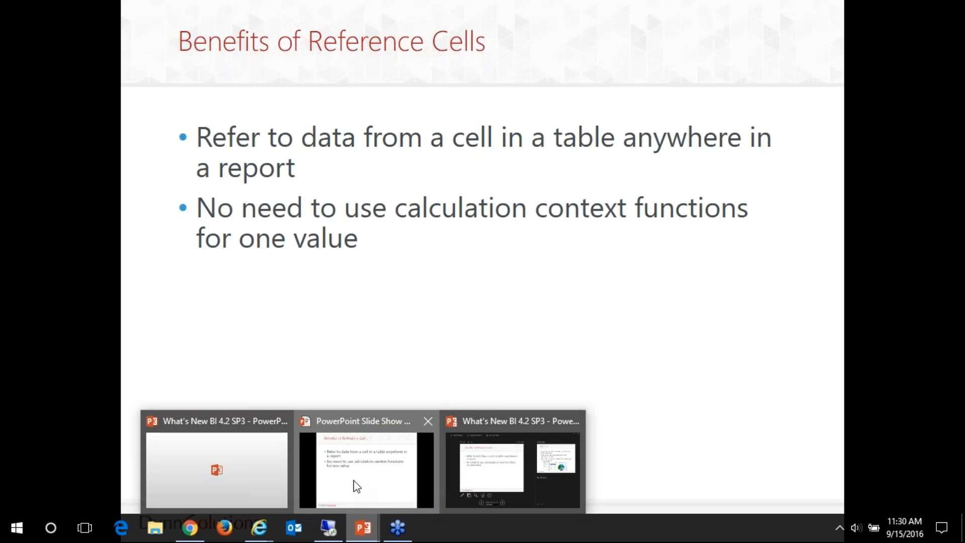
left_click(357, 486)
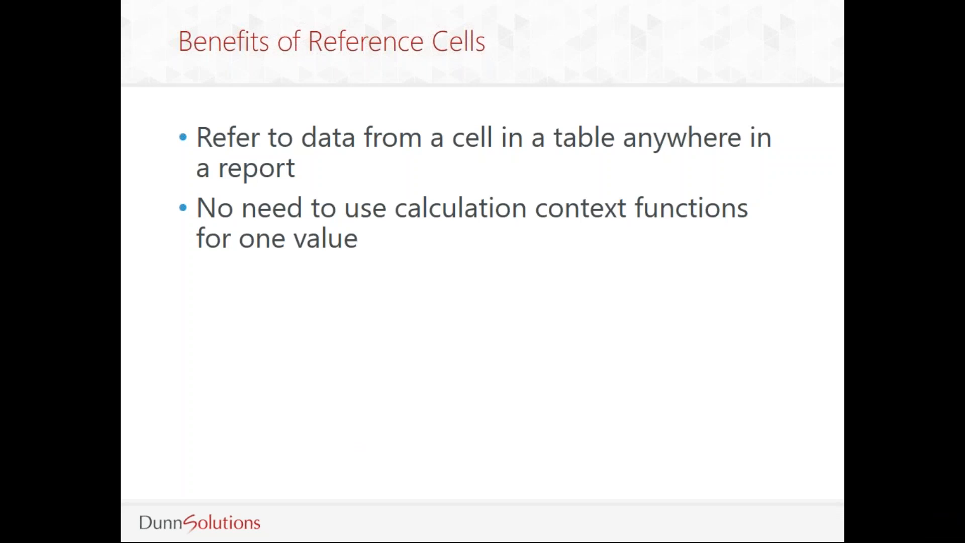
key("alt+Tab")
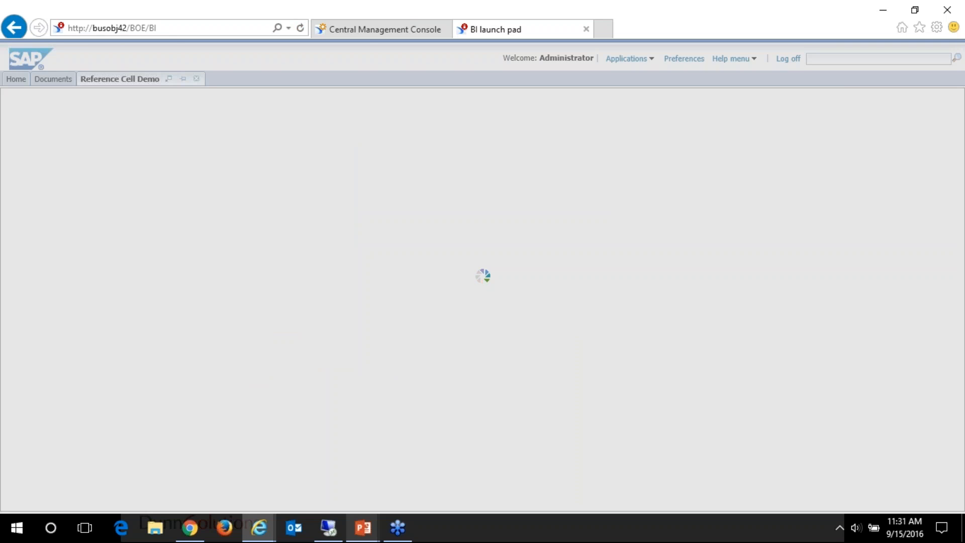
left_click(168, 28)
key("Return")
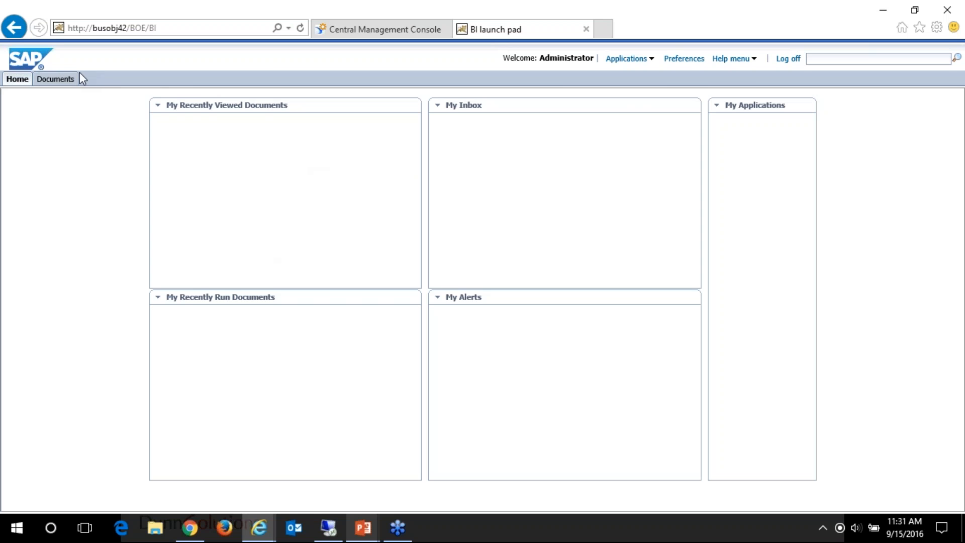
left_click(620, 60)
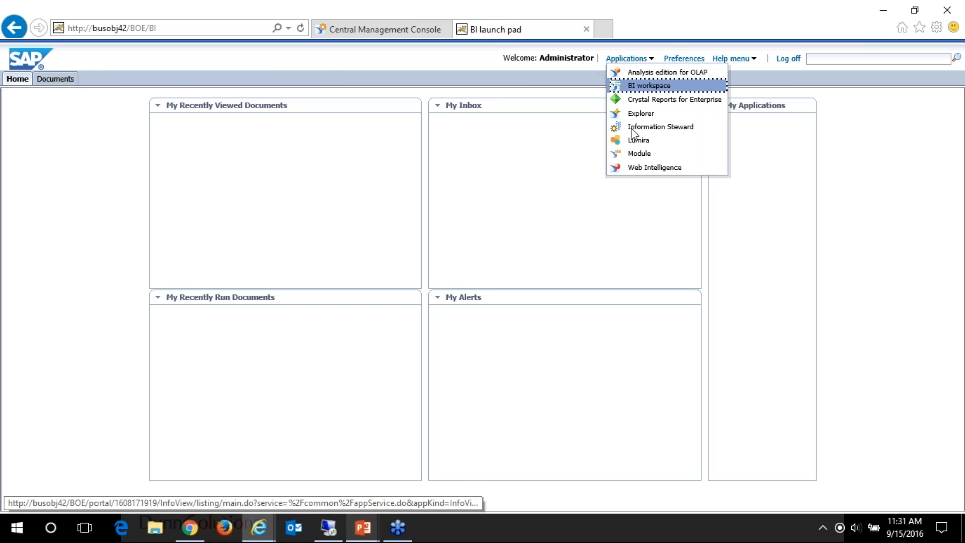
left_click(643, 169)
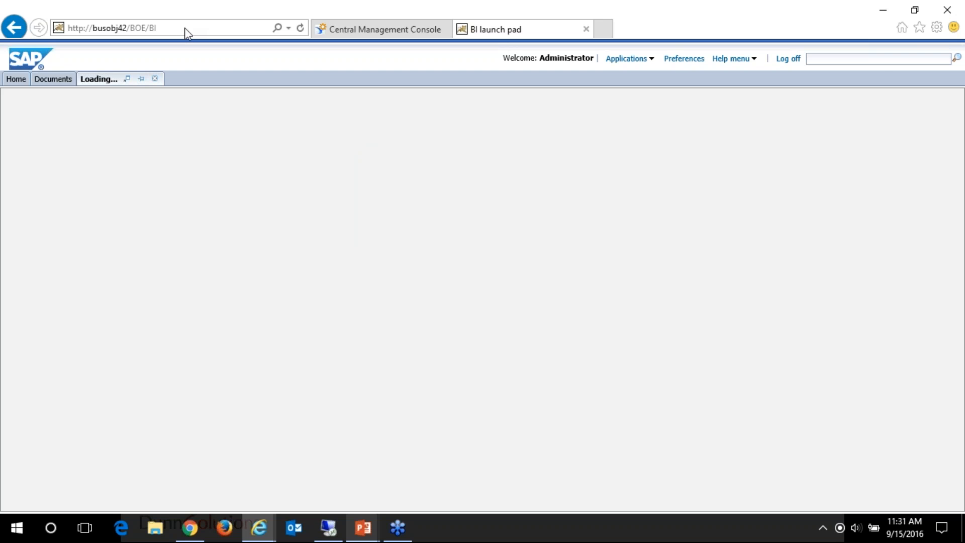
Step: Switch to Chrome, load busobj42/BOE/BI and log on to BI launch pad with the prefilled credentials
left_click(185, 28)
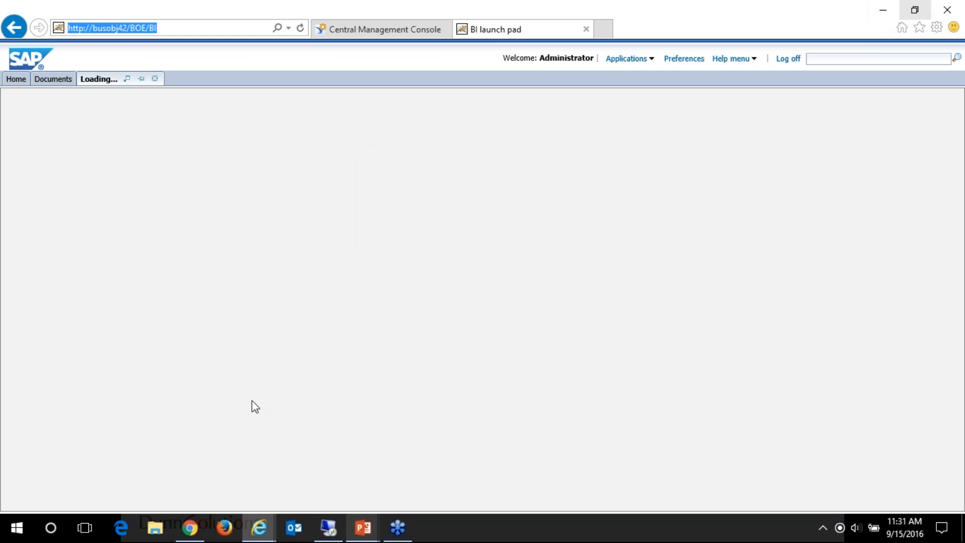
left_click(191, 528)
left_click(219, 33)
key("Return")
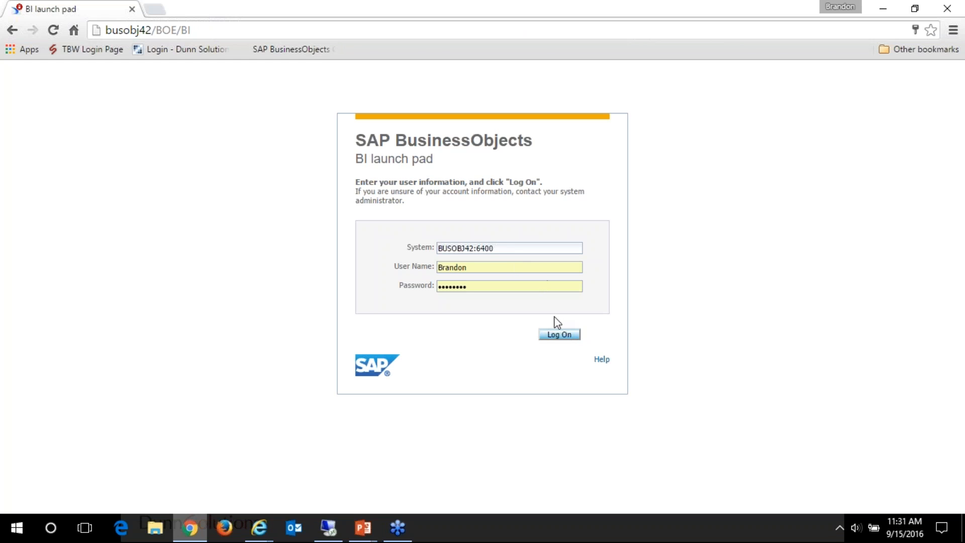
left_click(565, 336)
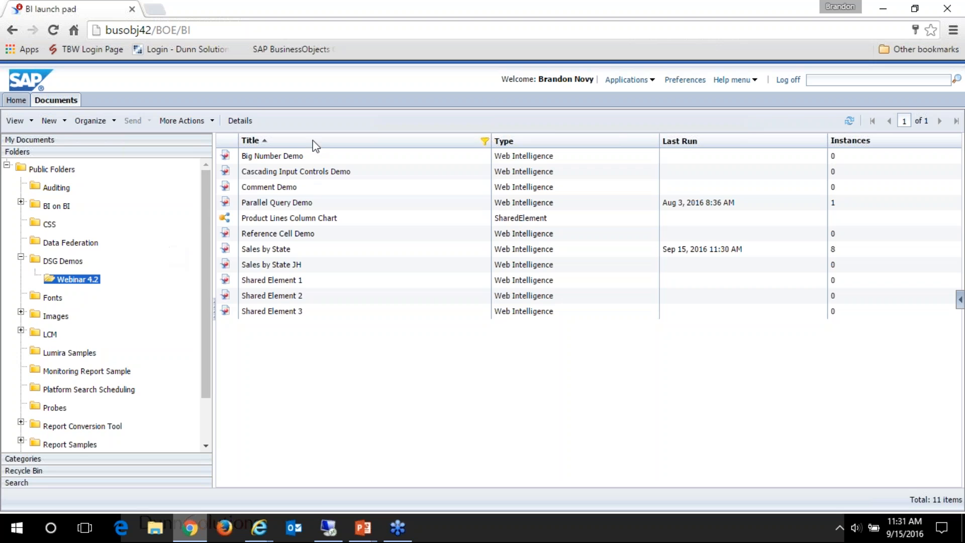
Step: Open Reference Cell Demo for modification and show its available objects, selecting the References folder
right_click(282, 233)
left_click(311, 307)
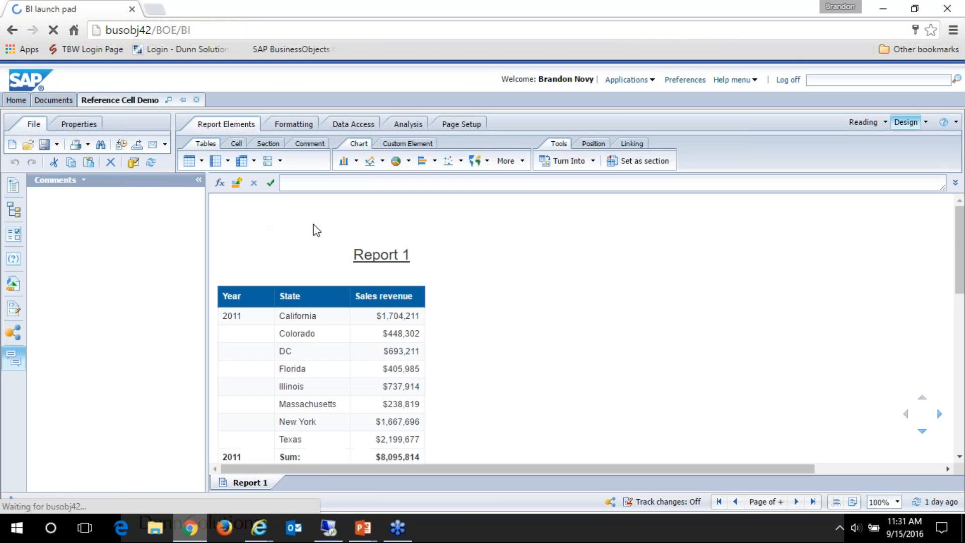
scroll(447, 317, "down", 1)
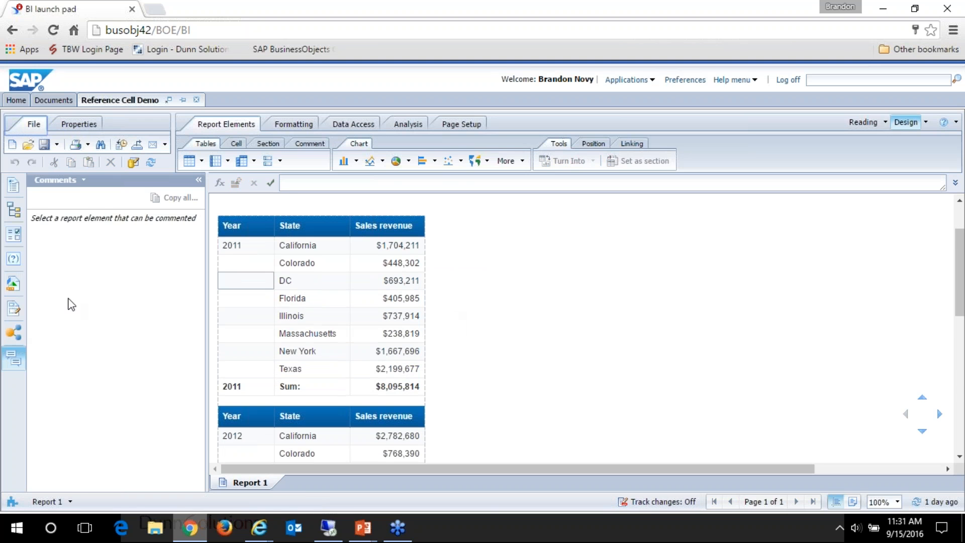
left_click(13, 284)
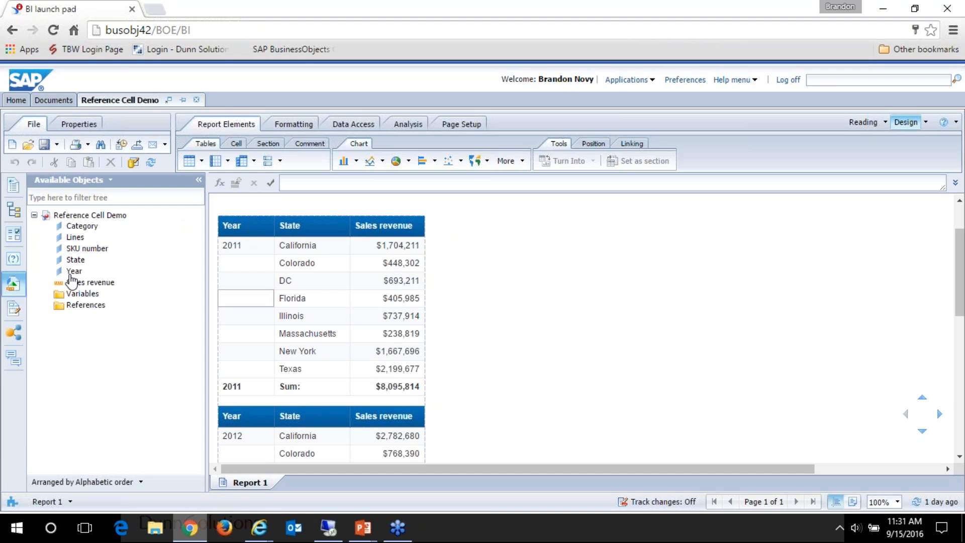
left_click(82, 307)
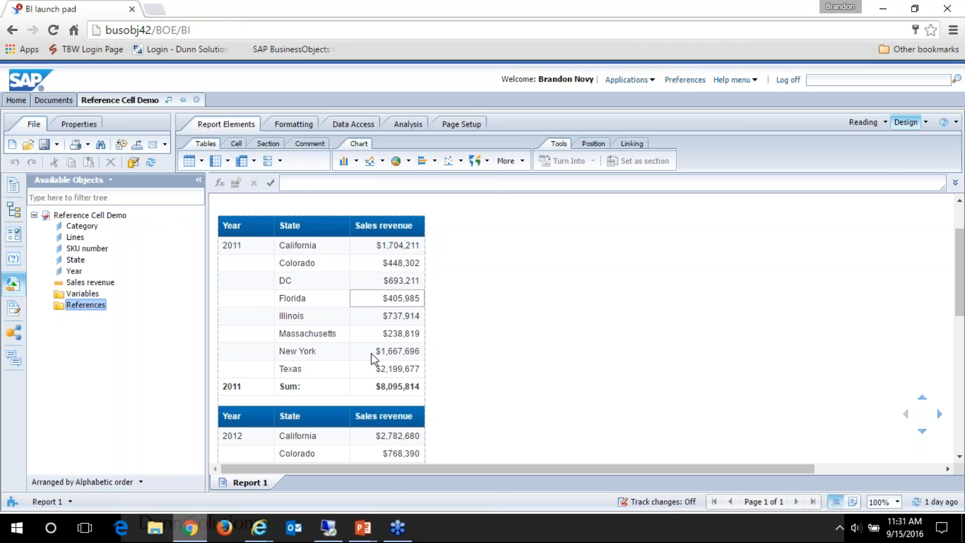
Step: Assign a reference named Total 2011 to the Sales revenue sum cell of the 2011 table
right_click(374, 388)
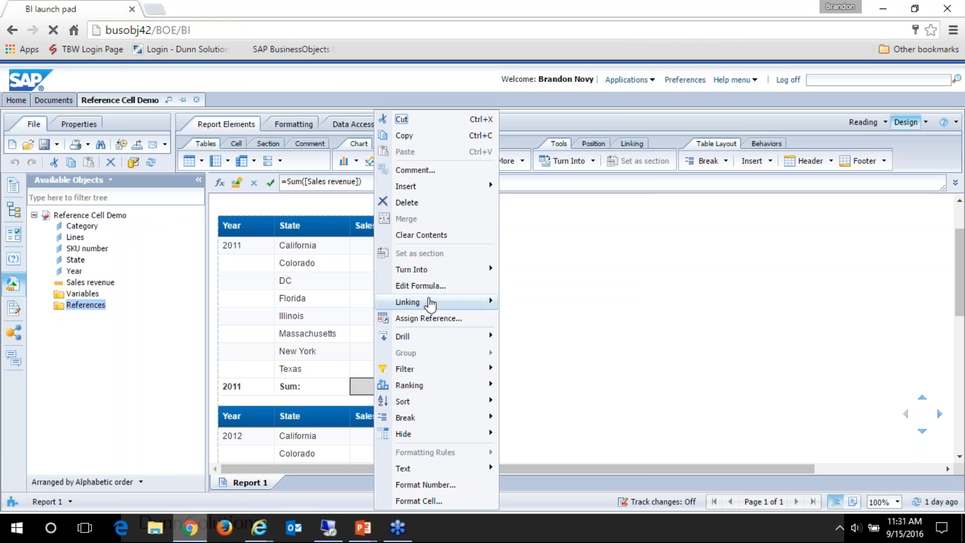
left_click(442, 320)
type("Total 2011")
key("Return")
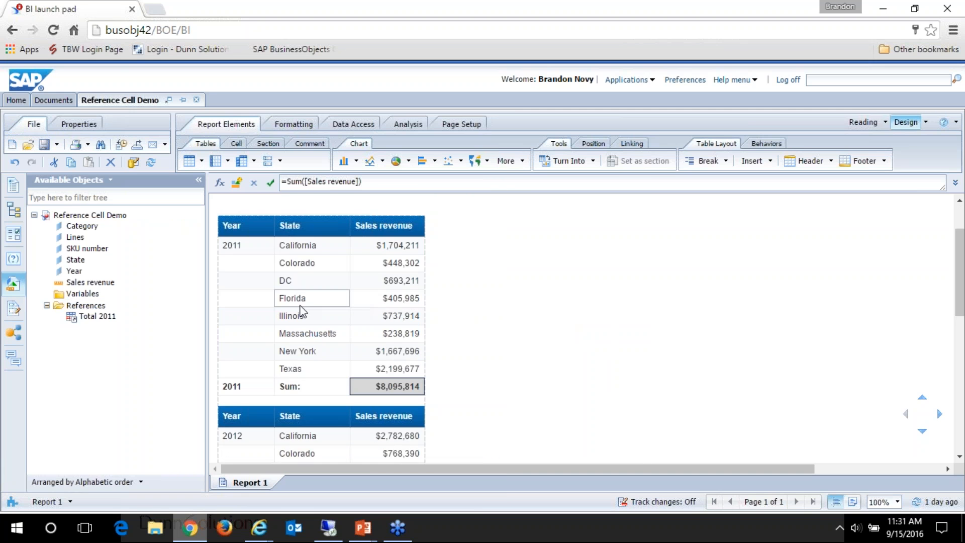
Step: Start a new variable named Target and set its qualification to Measure
right_click(86, 298)
left_click(100, 305)
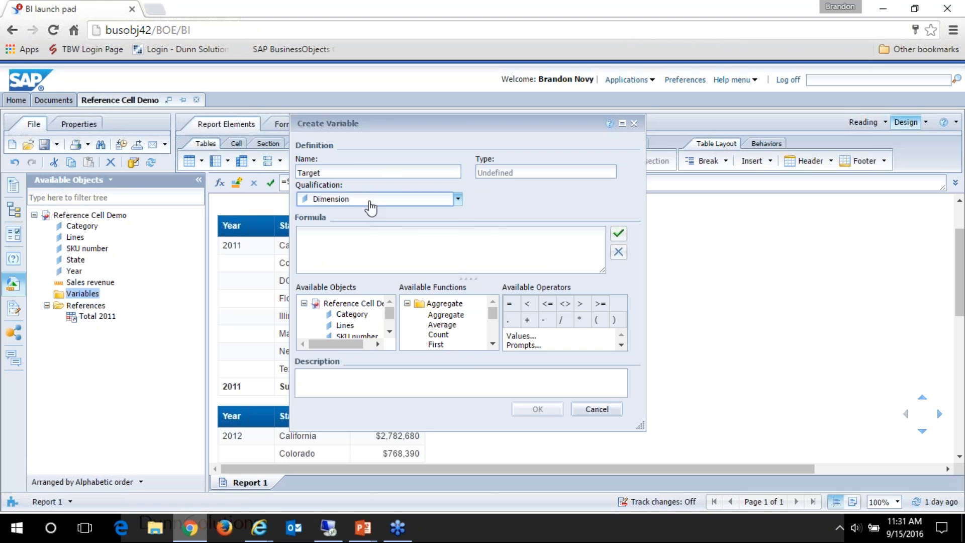
left_click(371, 200)
left_click(396, 231)
Step: Define the Target variable's formula as =[Total 2011]-[Sales revenue], validate it and save the variable
left_click_drag(390, 313, 391, 328)
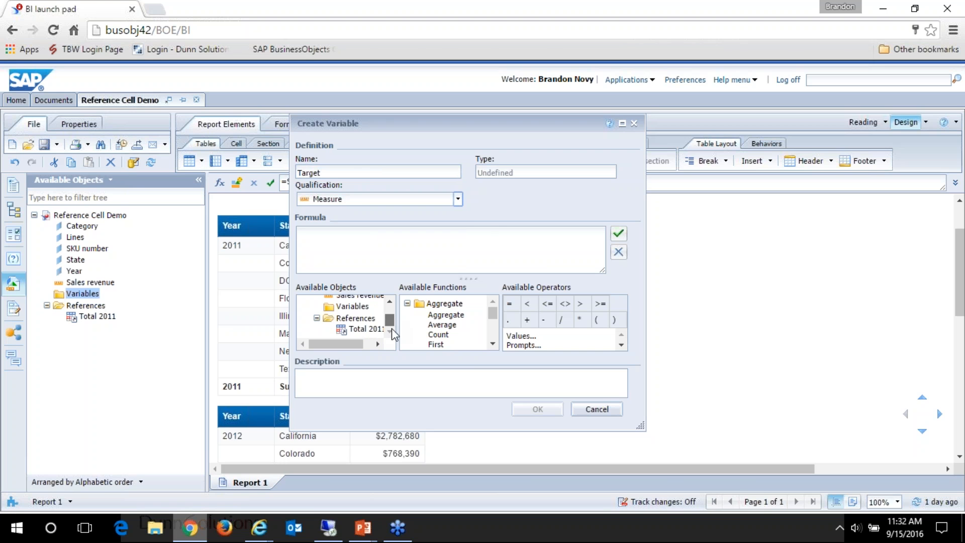
double_click(366, 329)
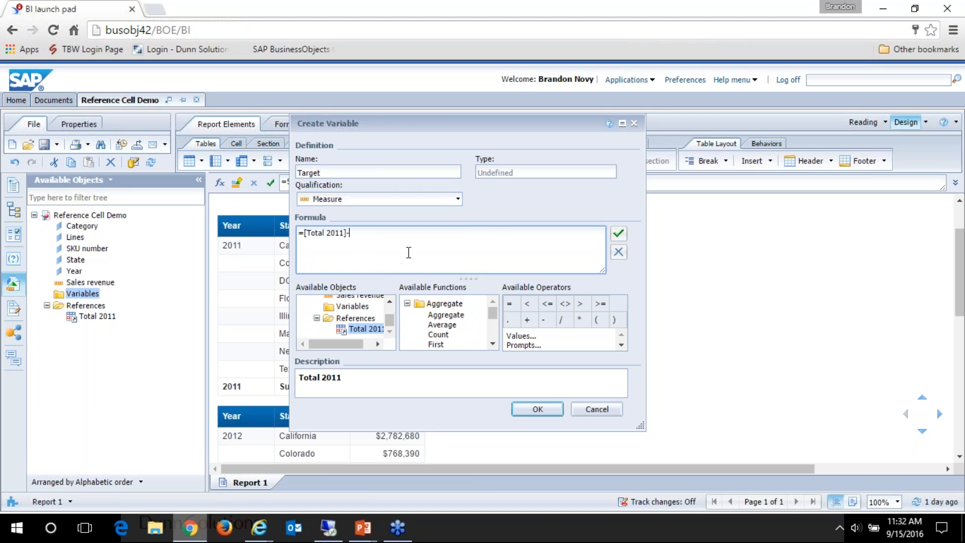
type("-")
double_click(352, 297)
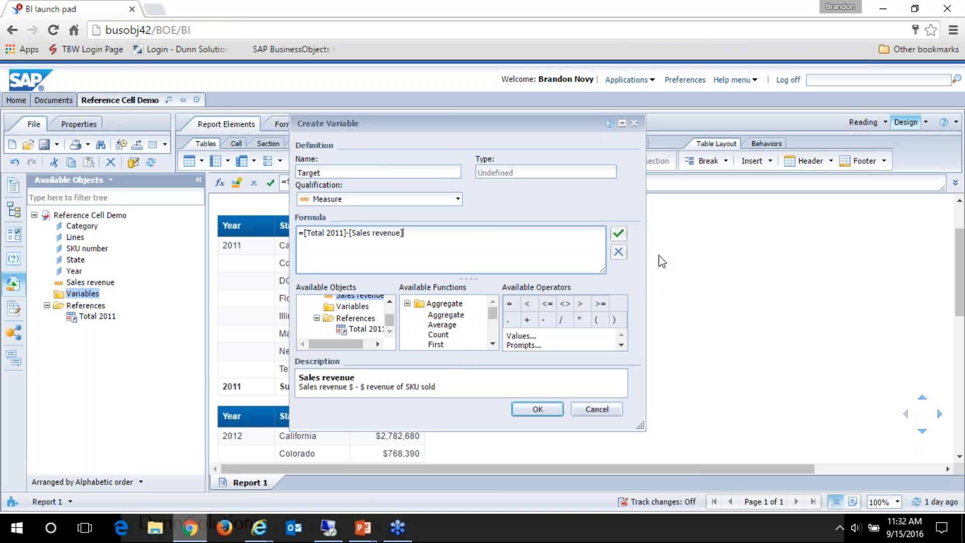
left_click(618, 233)
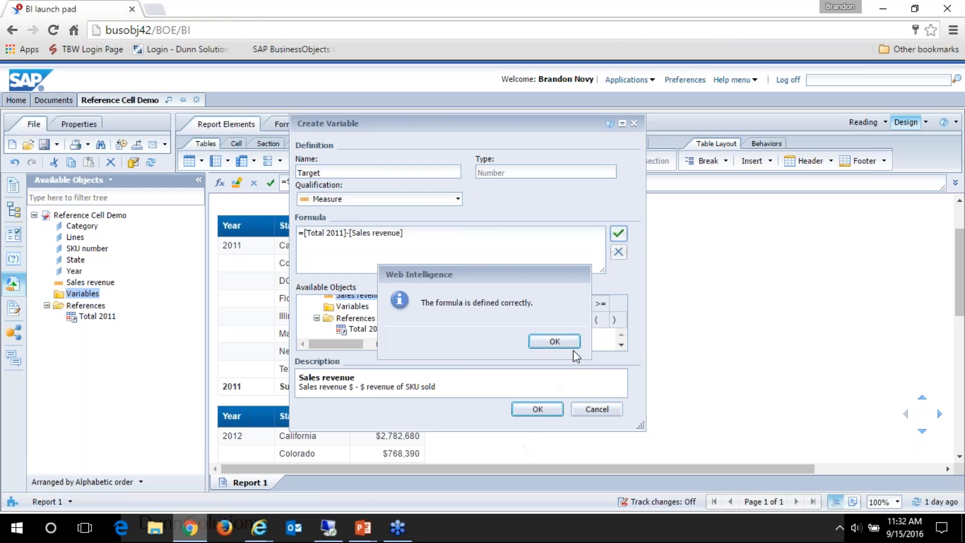
left_click(572, 348)
left_click(537, 408)
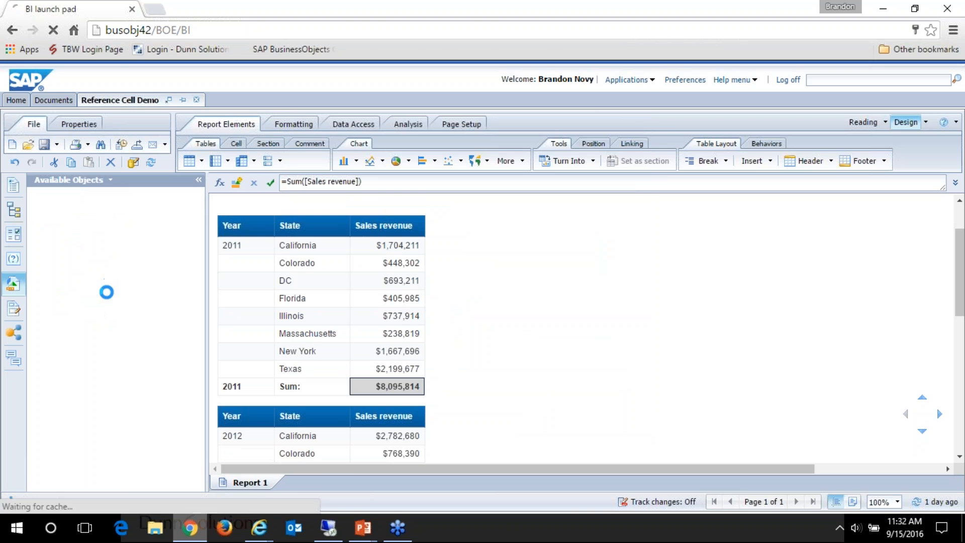
Step: Add Target as a column after Sales revenue in the report tables and review its values across the years
left_click_drag(102, 302, 423, 246)
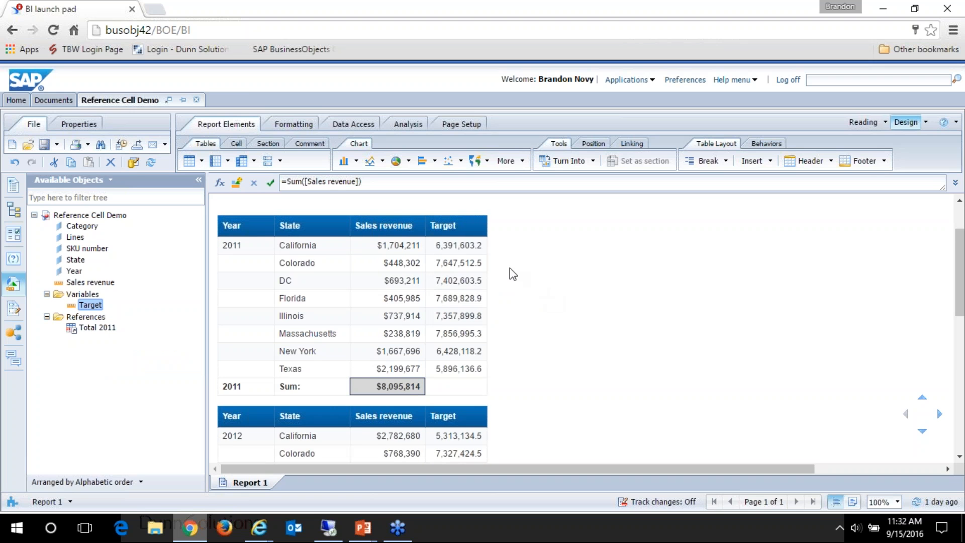
scroll(529, 315, "up", 2)
scroll(529, 315, "down", 2)
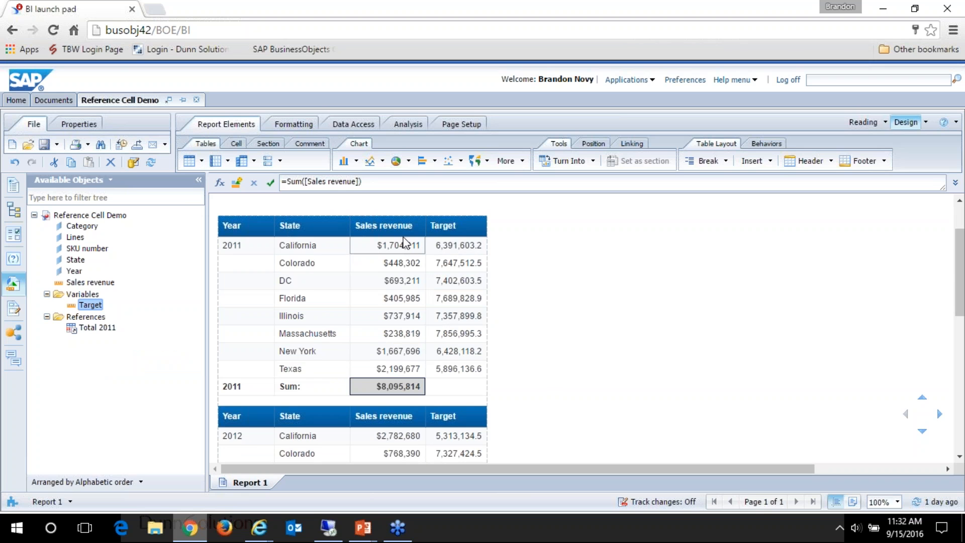
scroll(452, 276, "down", 5)
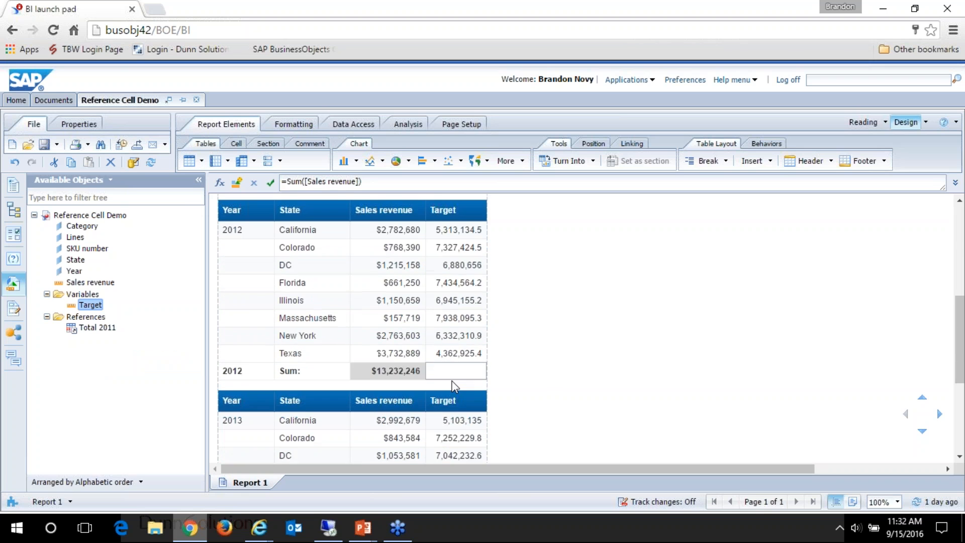
scroll(454, 387, "up", 5)
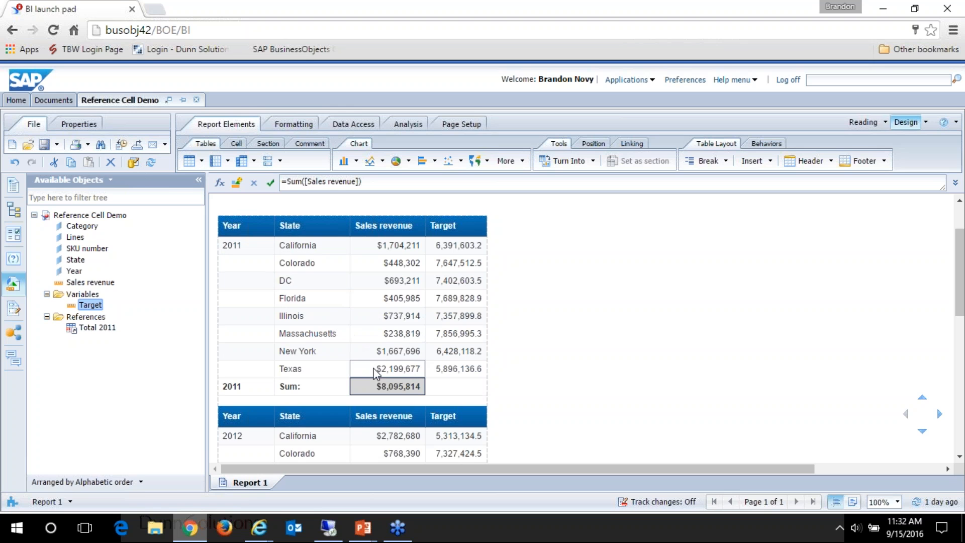
Step: Edit the query to add the filter State Equal to California, chosen from the list of values, and run the query
left_click(134, 162)
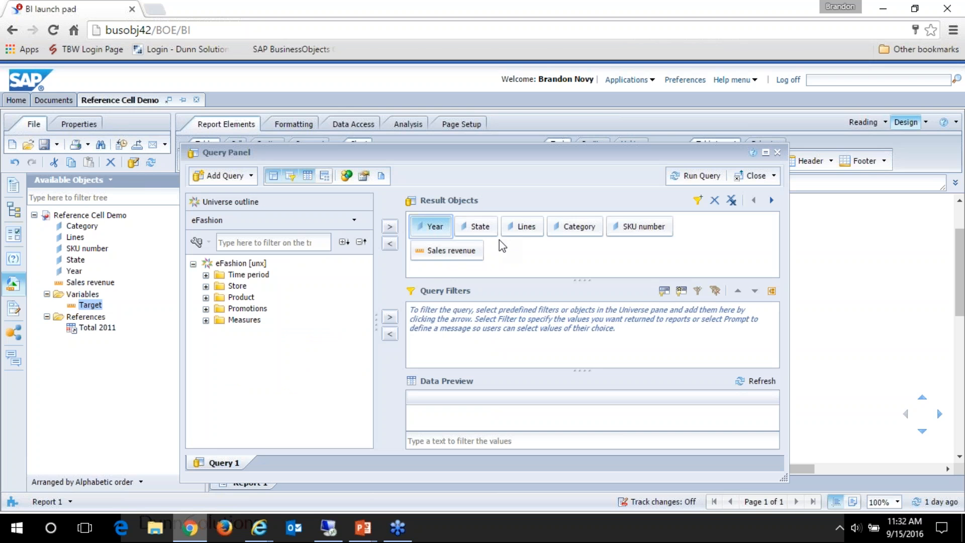
left_click_drag(478, 227, 495, 331)
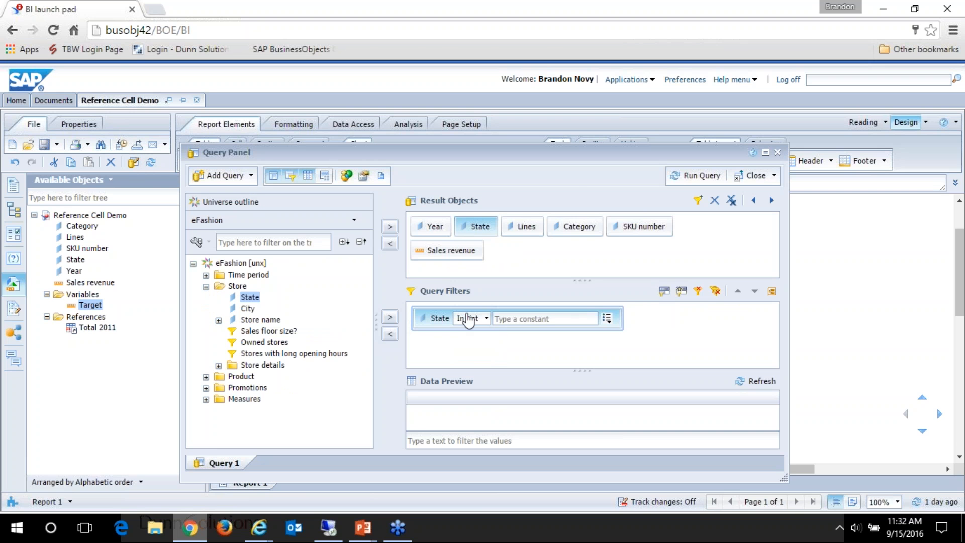
left_click(470, 318)
left_click(490, 120)
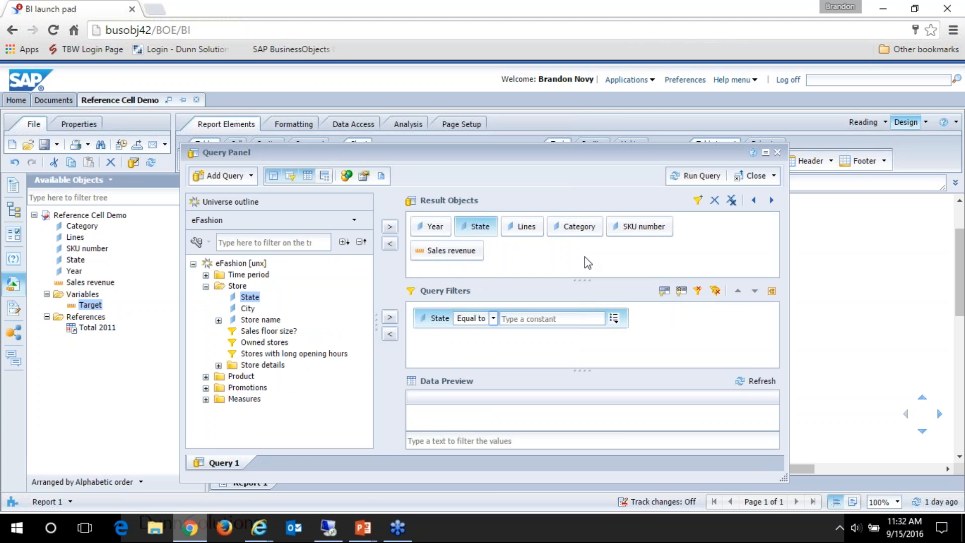
left_click(614, 318)
left_click(648, 349)
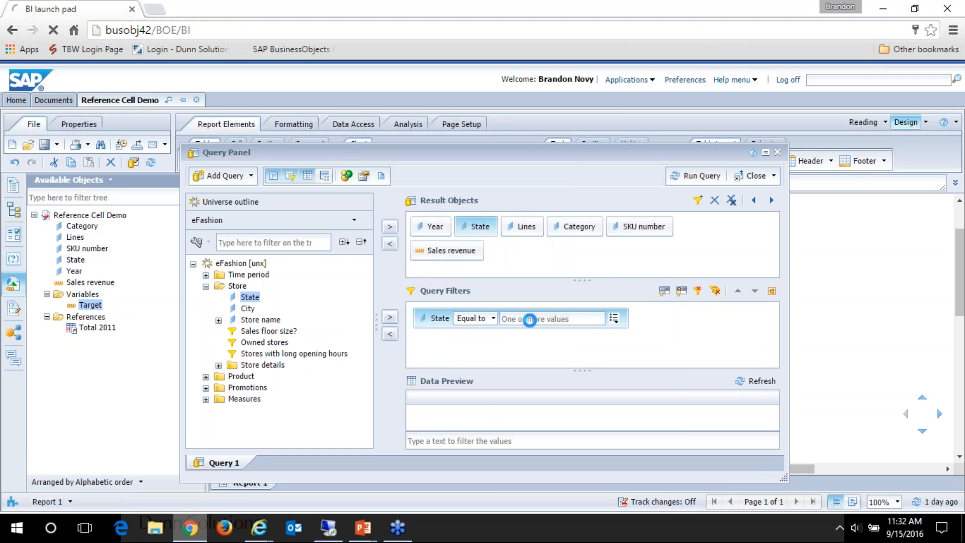
left_click(315, 278)
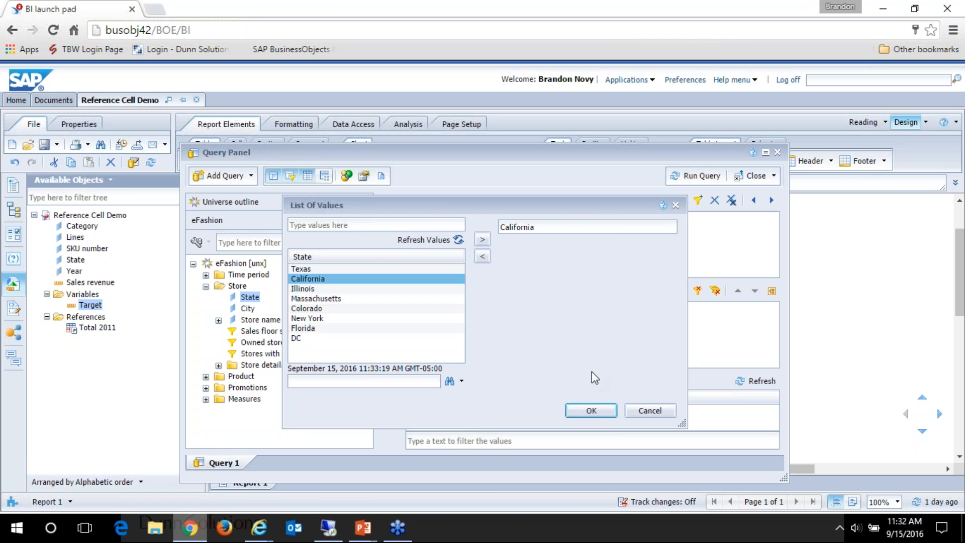
left_click(588, 407)
left_click(698, 177)
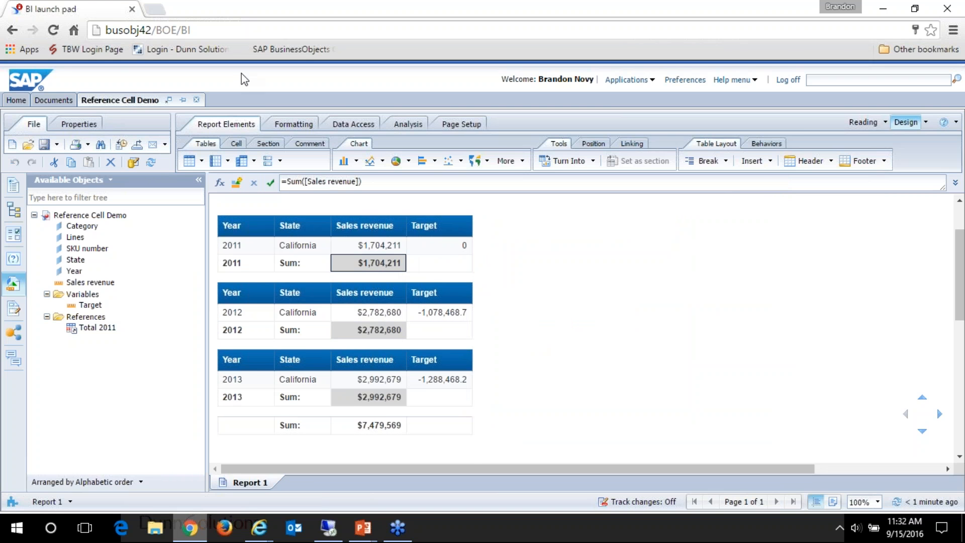
Step: Show the Commentary slide in the PowerPoint slide show and return to the Web Intelligence report in Chrome
mouse_move(362, 528)
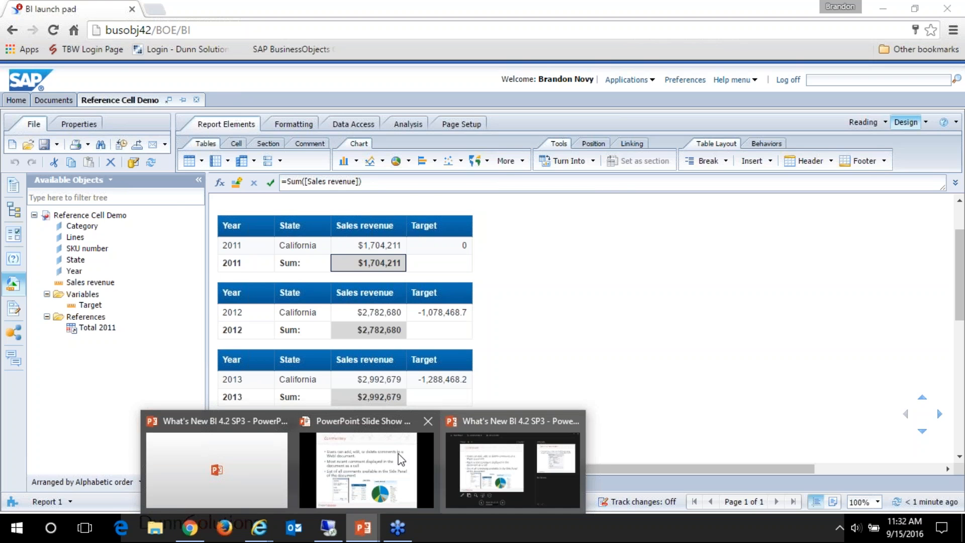
left_click(397, 454)
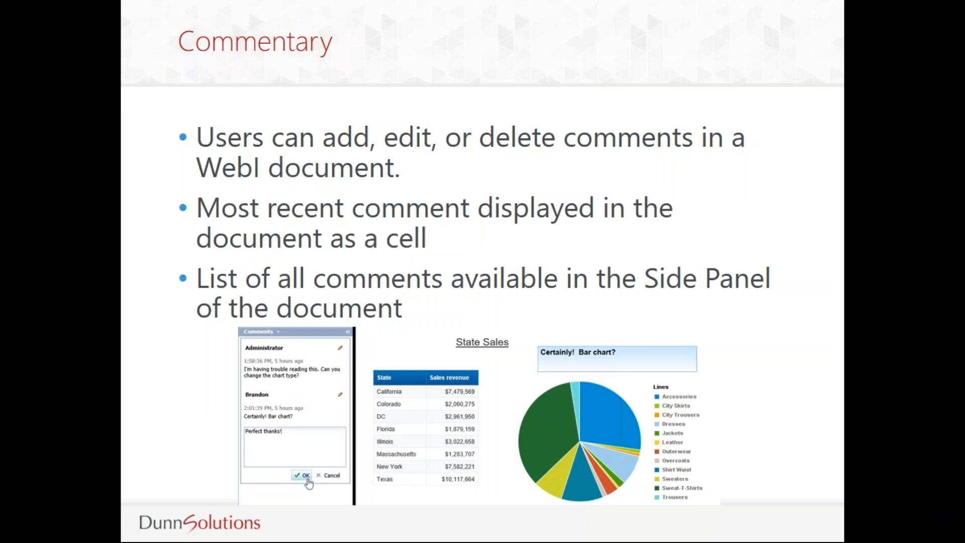
key("alt+Tab")
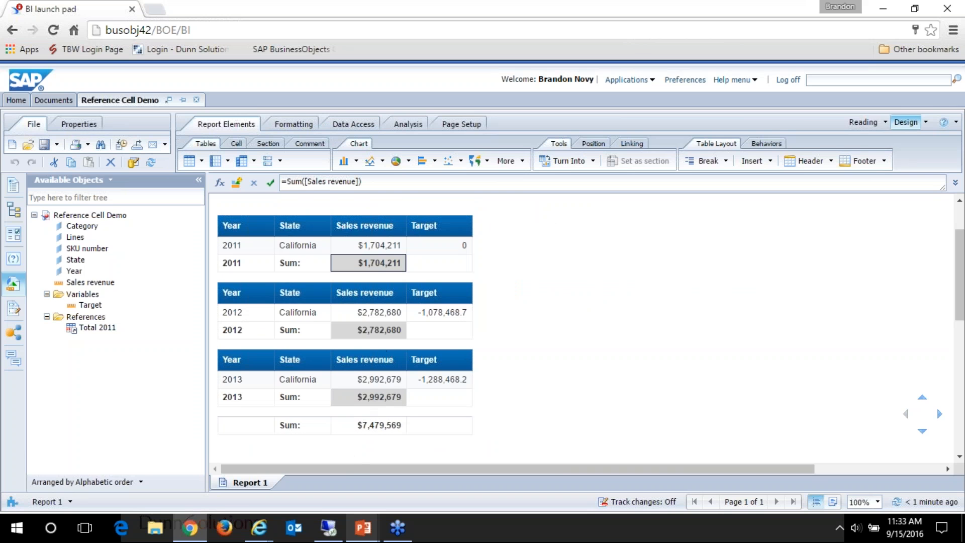
Step: Close Reference Cell Demo without saving and open Comment Demo for modification
left_click(198, 100)
left_click(527, 115)
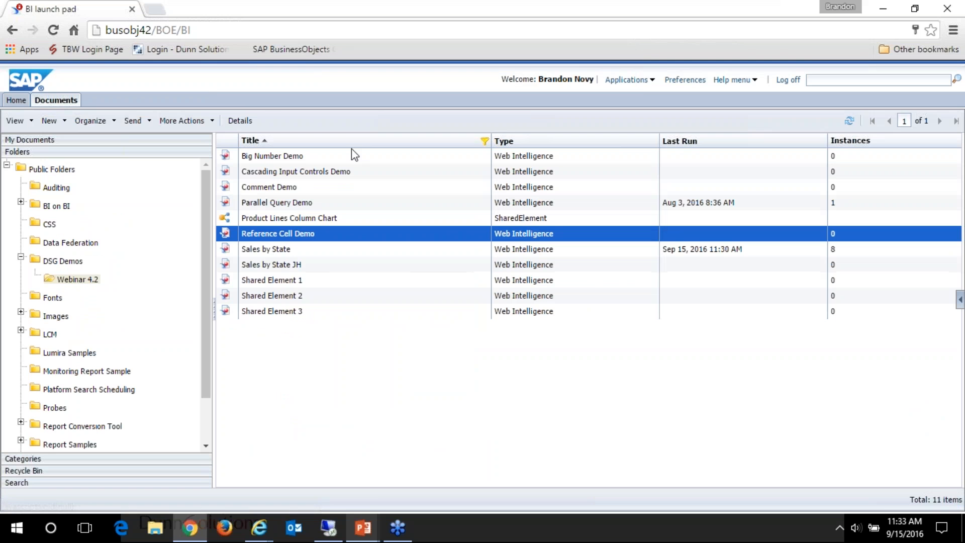
left_click(269, 188)
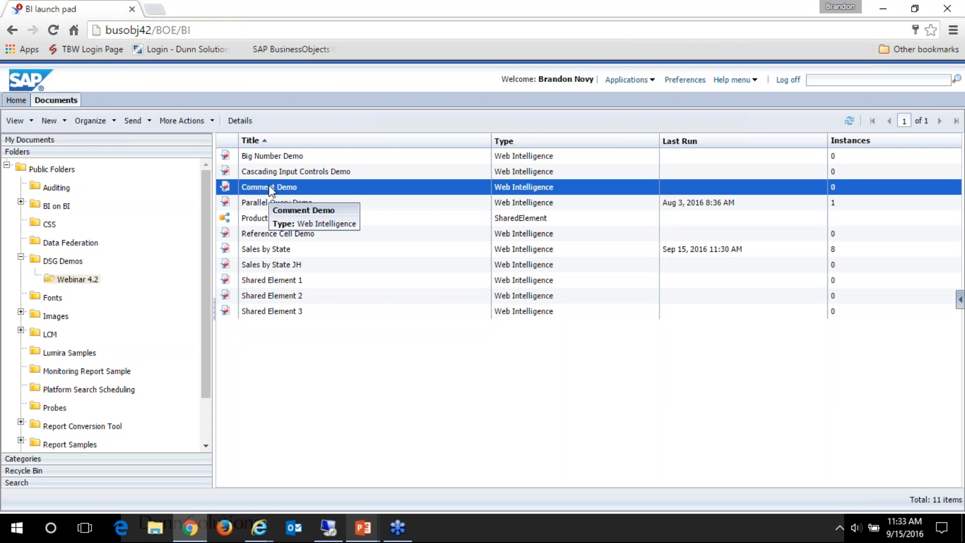
right_click(270, 188)
left_click(298, 259)
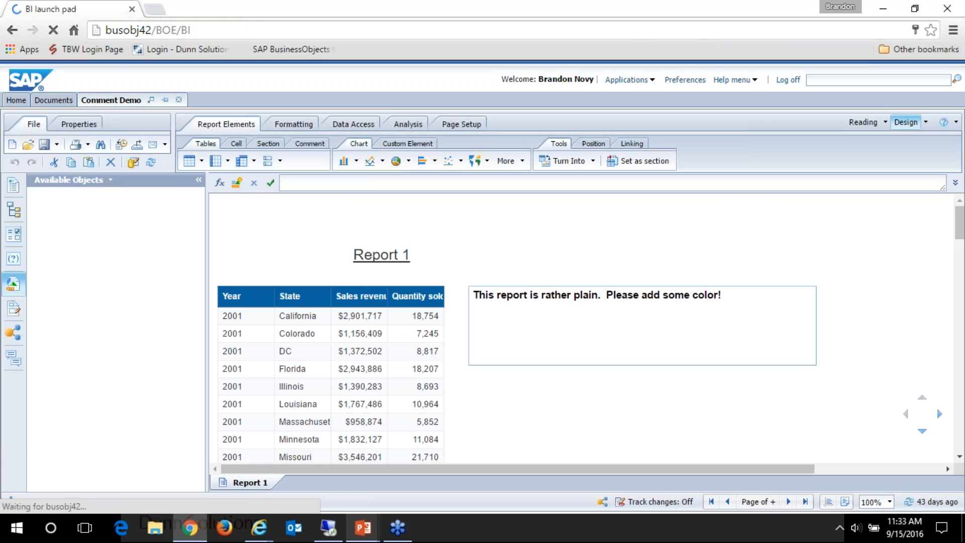
Step: Show the document's comments and select the comment cell beside the sales table
left_click(524, 261)
left_click(721, 326)
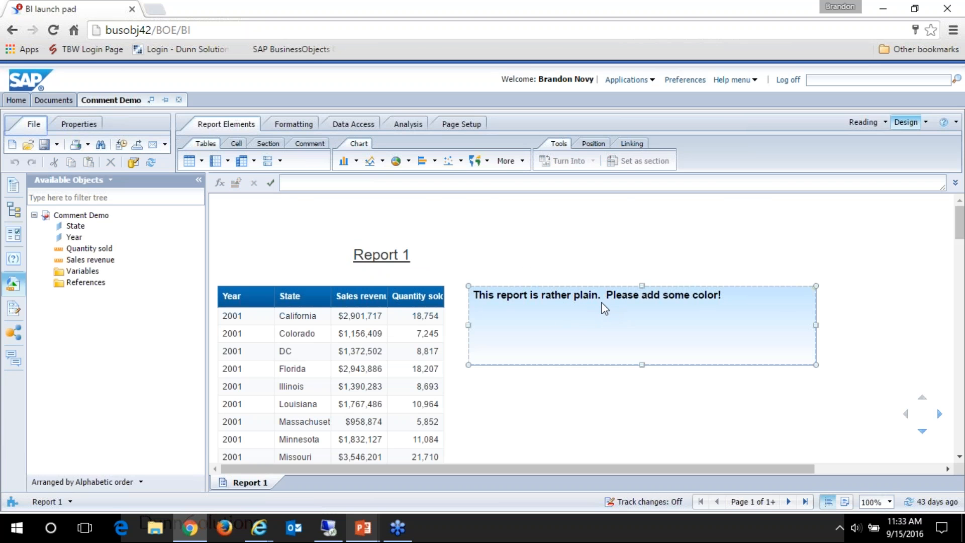
left_click(335, 302)
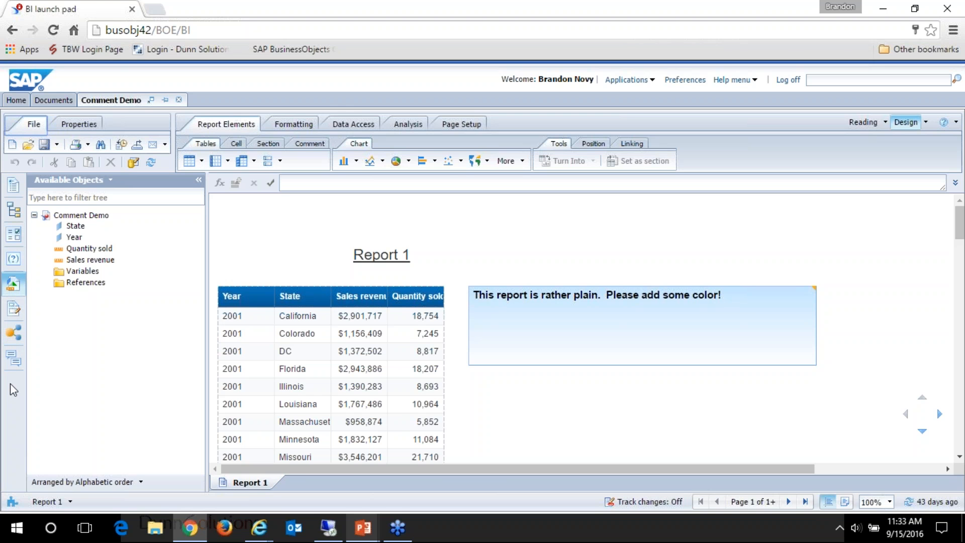
left_click(13, 358)
left_click(693, 333)
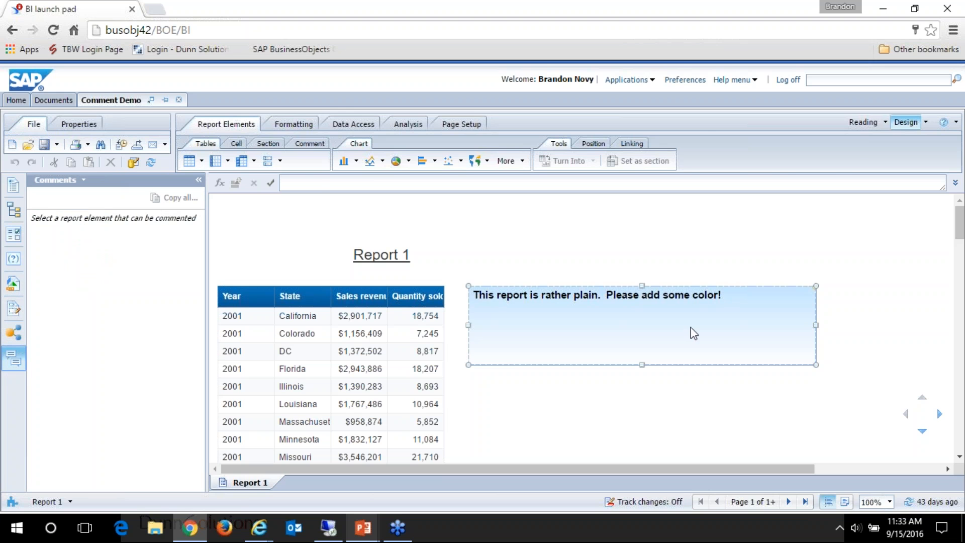
Step: Add the comment "Sure! Greens and red?" to the cell and view the copyable list of all its comments
left_click(81, 299)
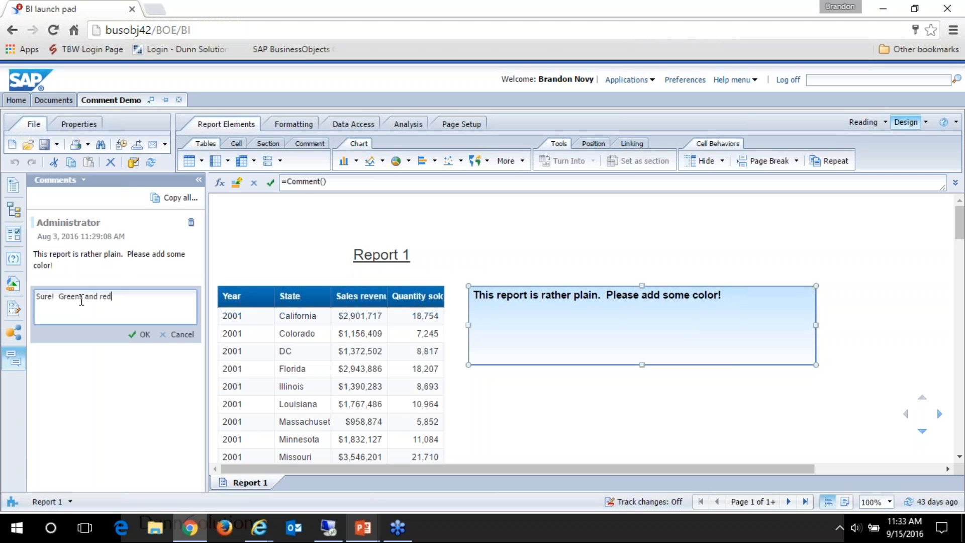
type("Sure!  Greens and red?")
left_click(142, 334)
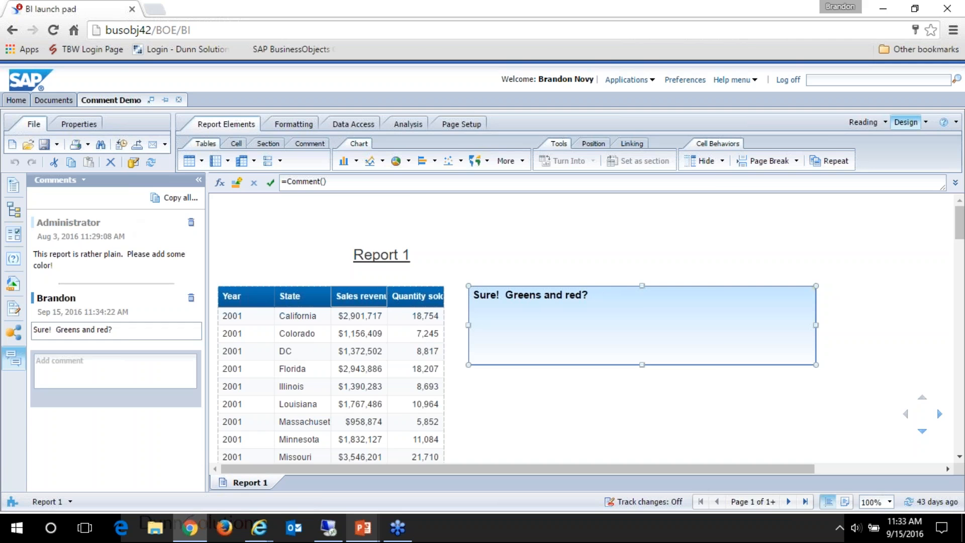
left_click(167, 201)
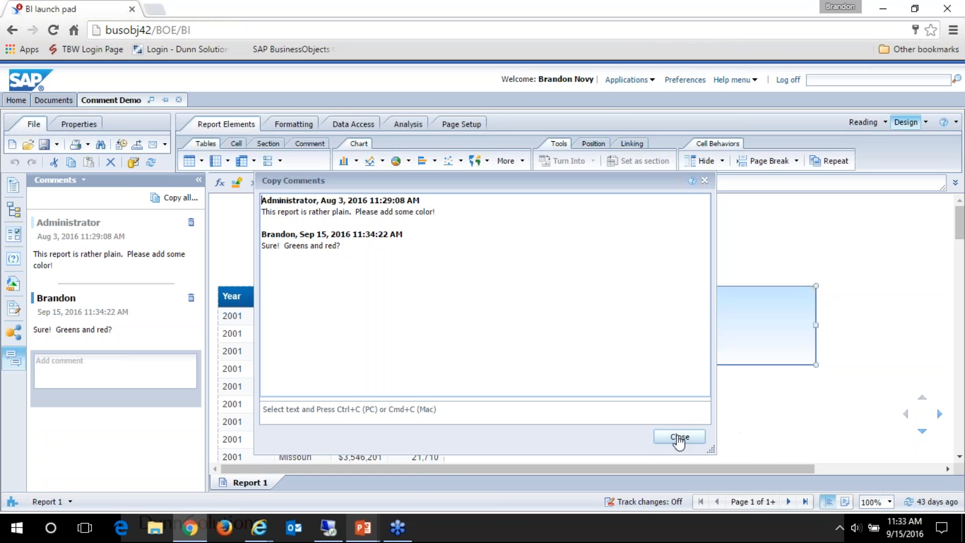
left_click(679, 437)
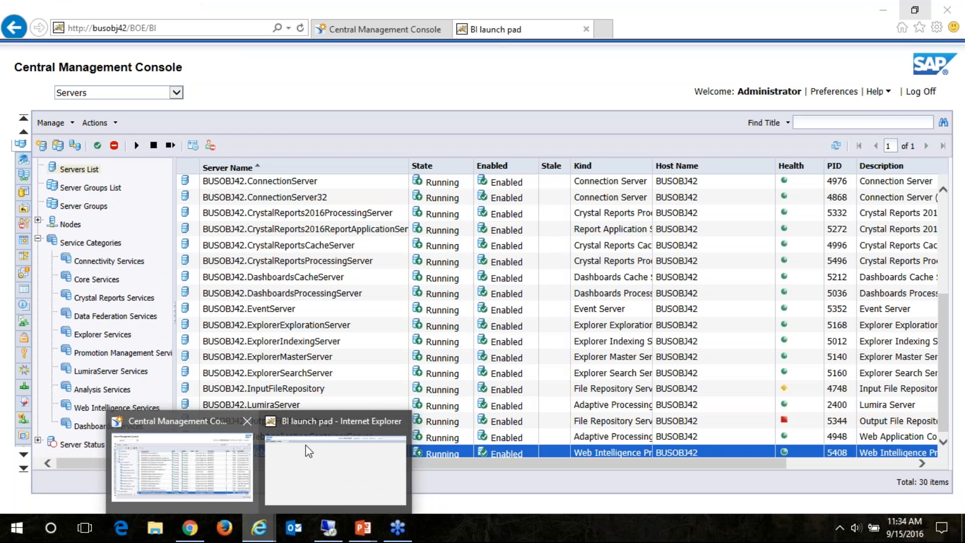
Step: Switch to Internet Explorer, load the BI launch pad at busobj42/BOE/BI and log on with the account password
left_click(335, 473)
left_click(198, 29)
key("Return")
left_click(467, 267)
type("********")
key("Return")
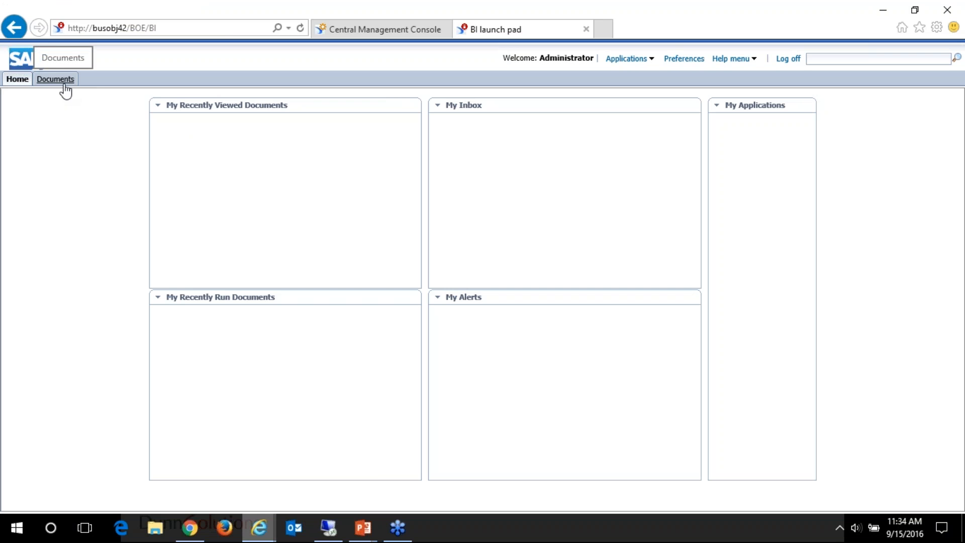
Step: Copy the BI launch pad address and close the Internet Explorer window with all its tabs
left_click(221, 28)
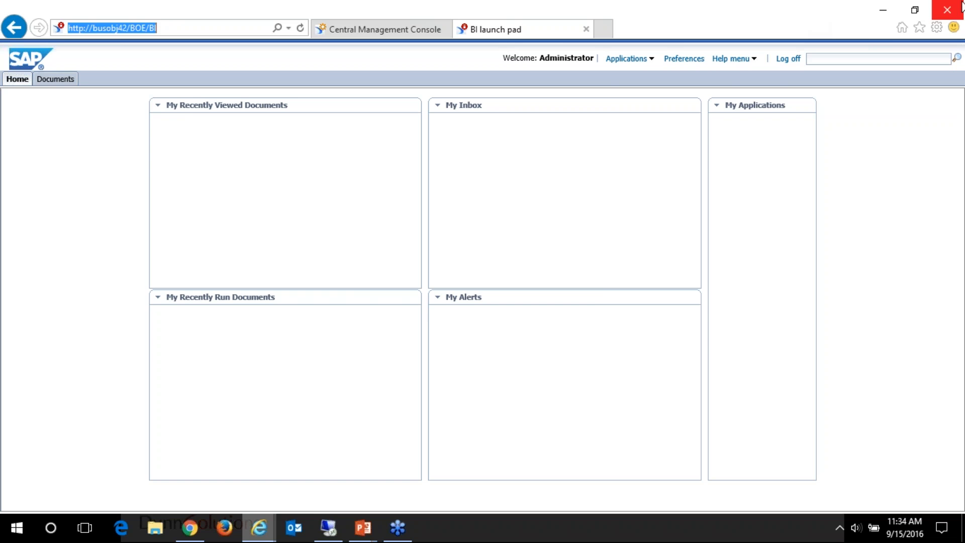
left_click(946, 9)
left_click(438, 275)
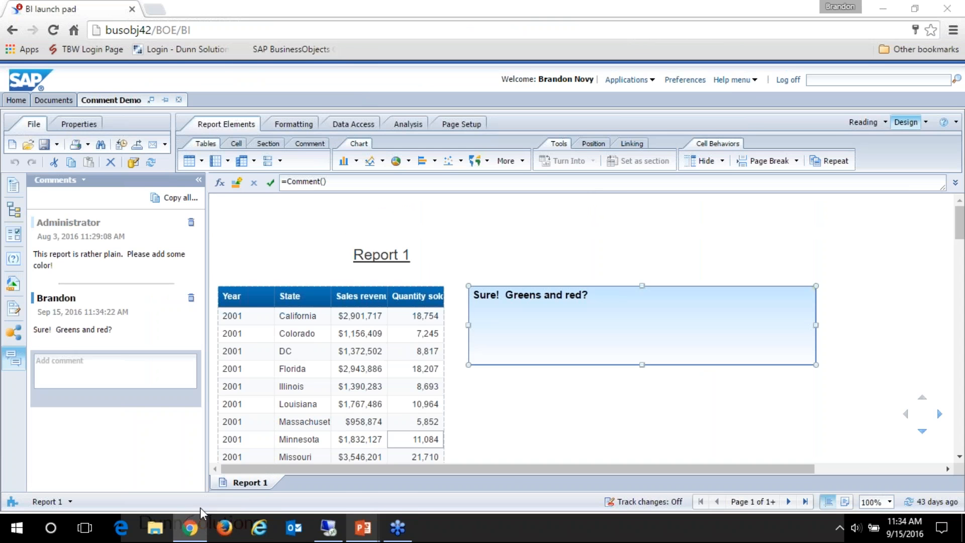
left_click(259, 528)
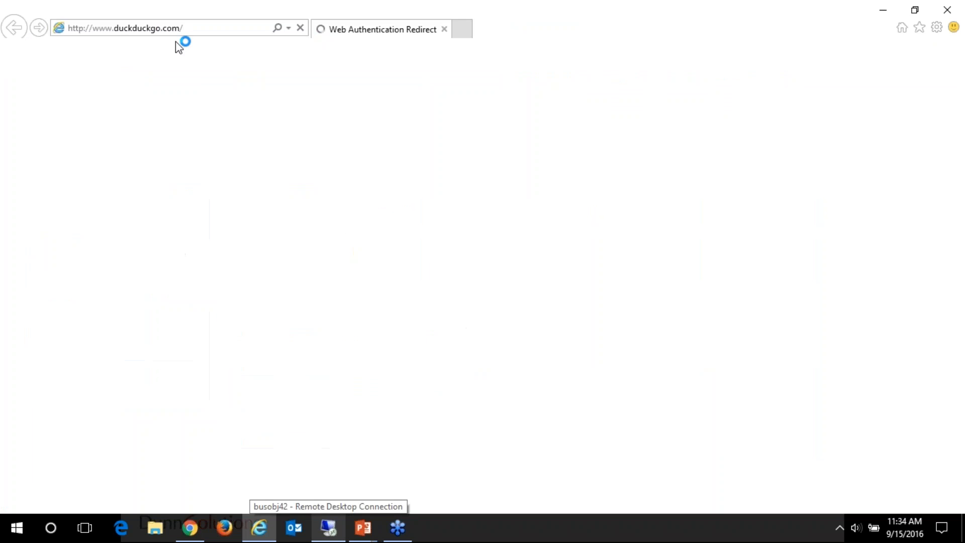
left_click(176, 30)
key("ctrl+v")
key("Return")
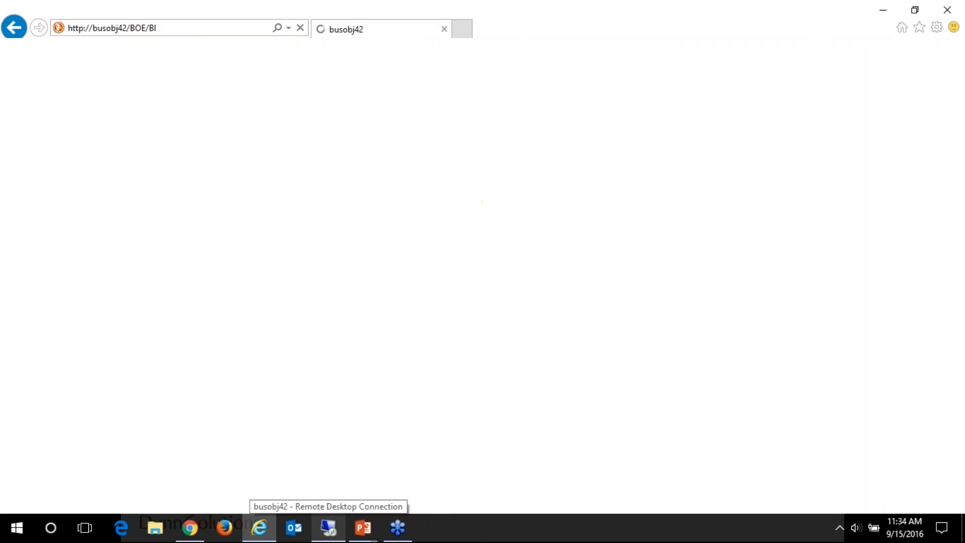
left_click(495, 268)
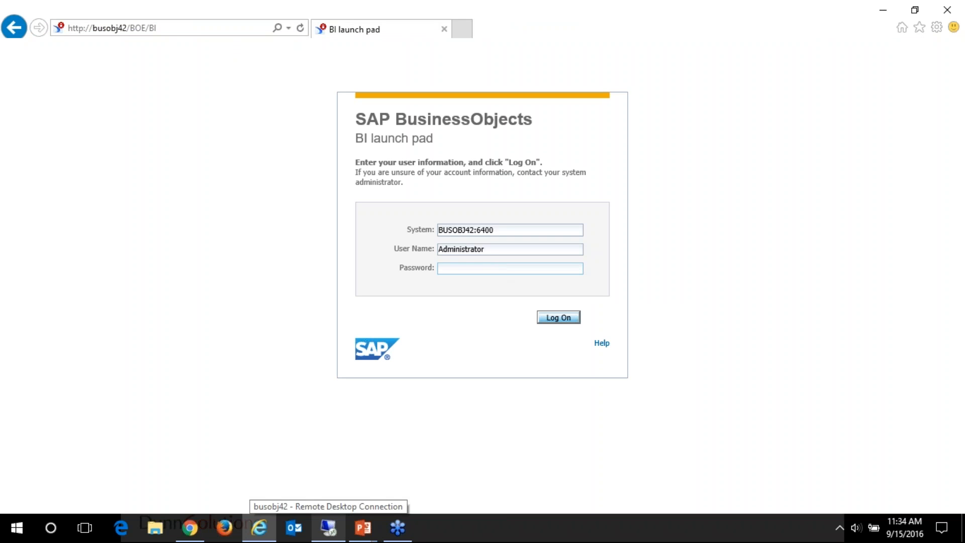
key("Return")
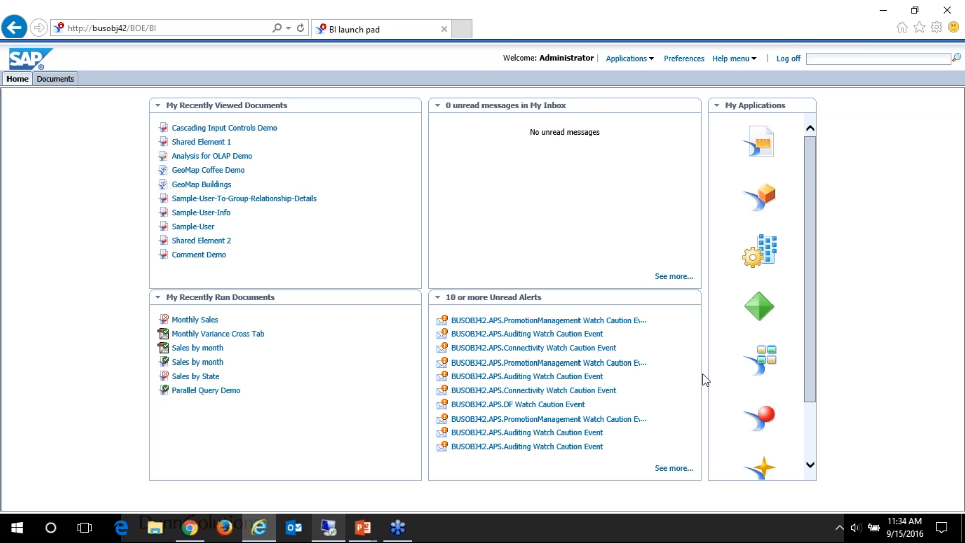
Step: Open Comment Demo for viewing from the Webinar 4.2 folder inside DSG Demos in the public folders
left_click(48, 81)
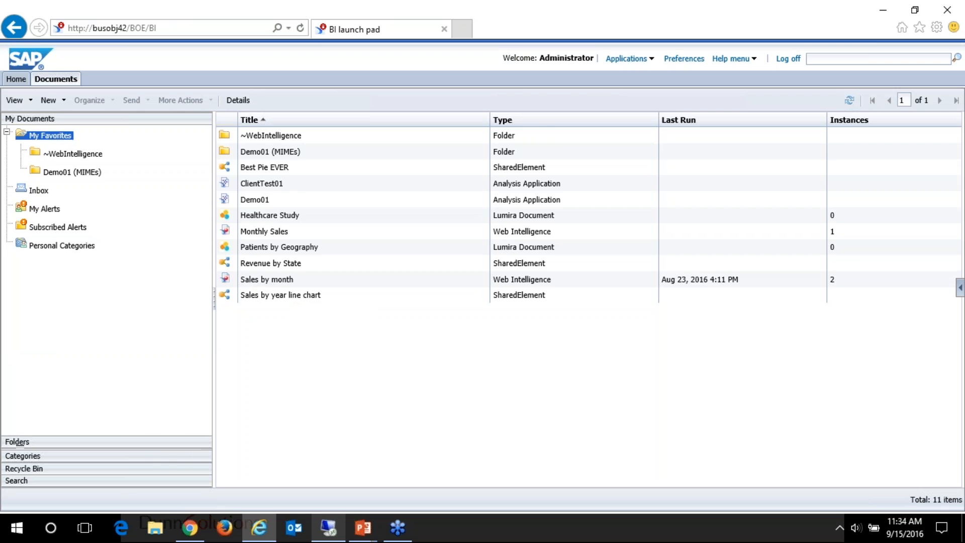
left_click(153, 443)
double_click(272, 199)
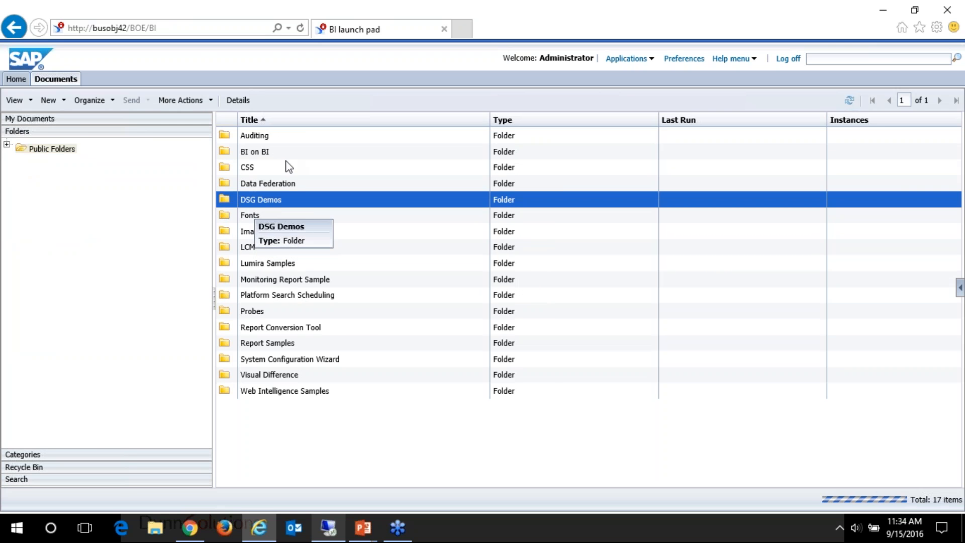
double_click(301, 137)
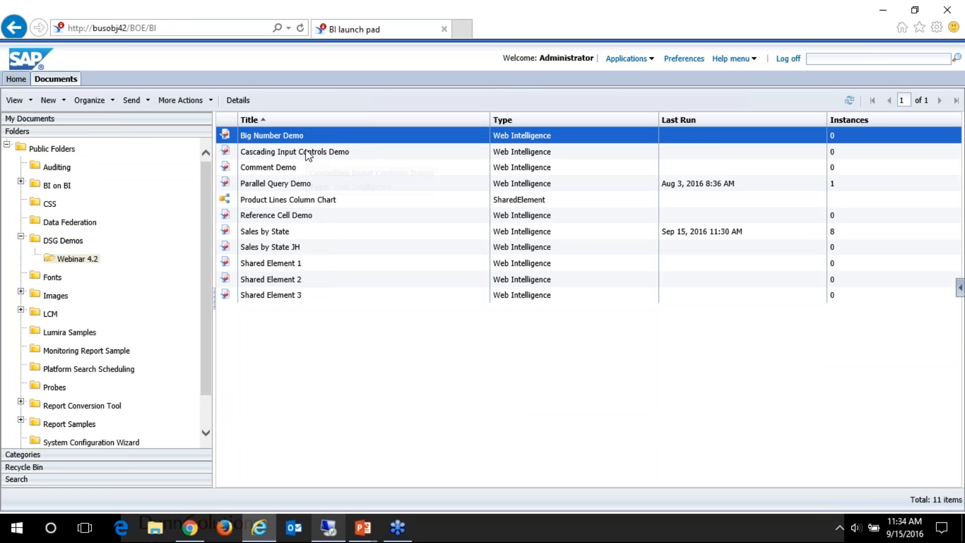
left_click(279, 168)
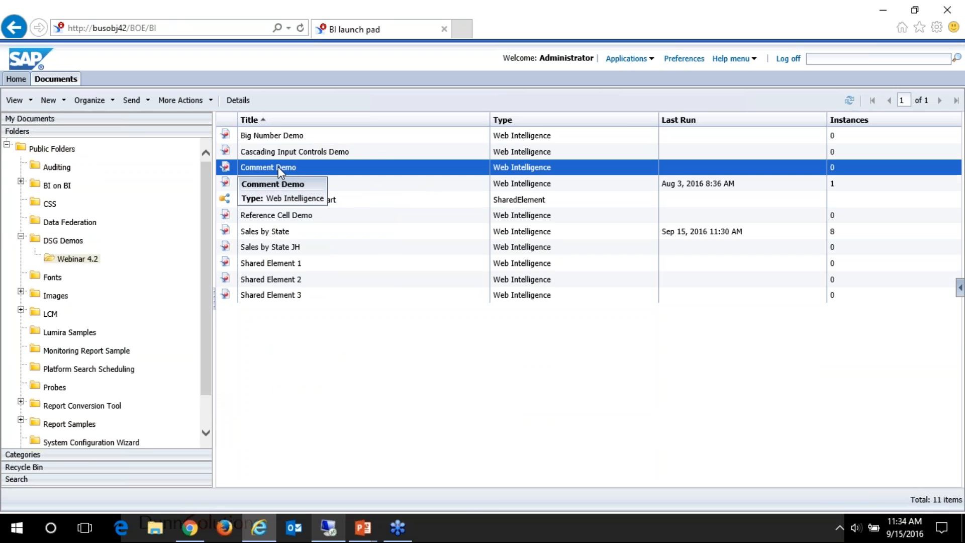
right_click(279, 167)
left_click(265, 173)
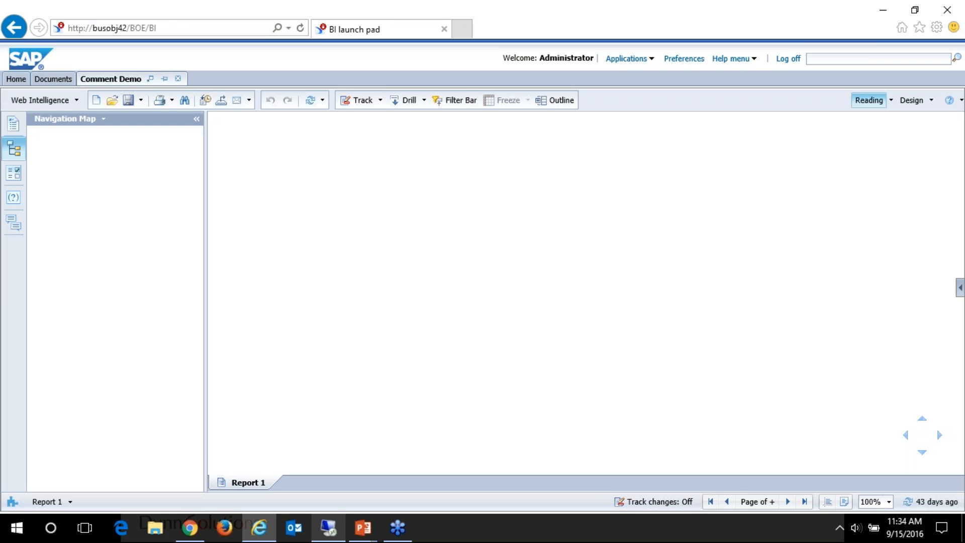
Step: Show the comments of the cell beside the sales table and add the comment "Yes, please!"
left_click(515, 224)
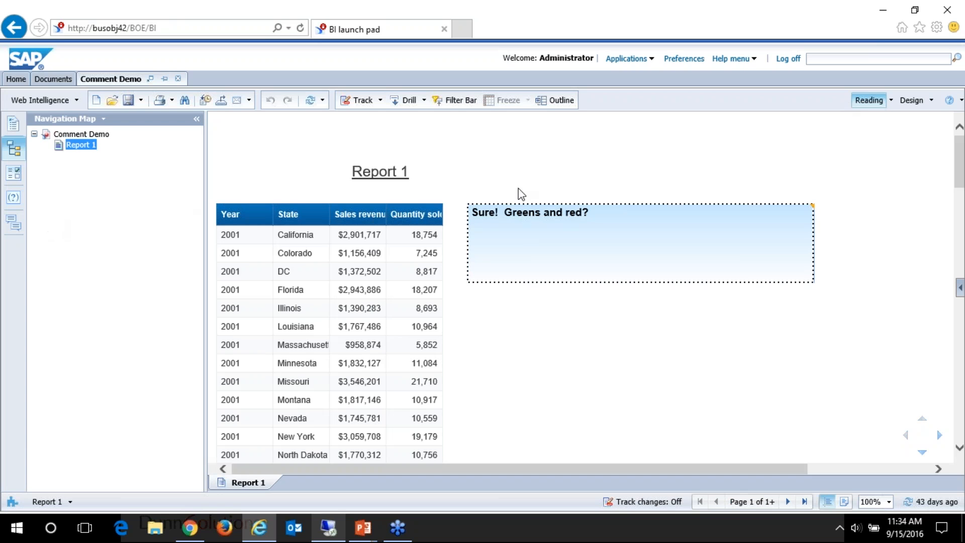
left_click(15, 222)
left_click(105, 295)
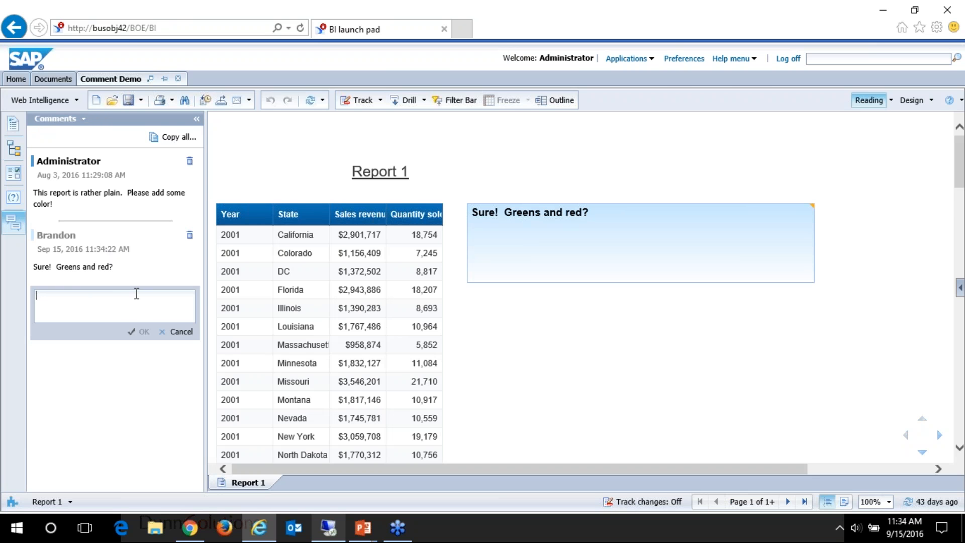
type("Ye")
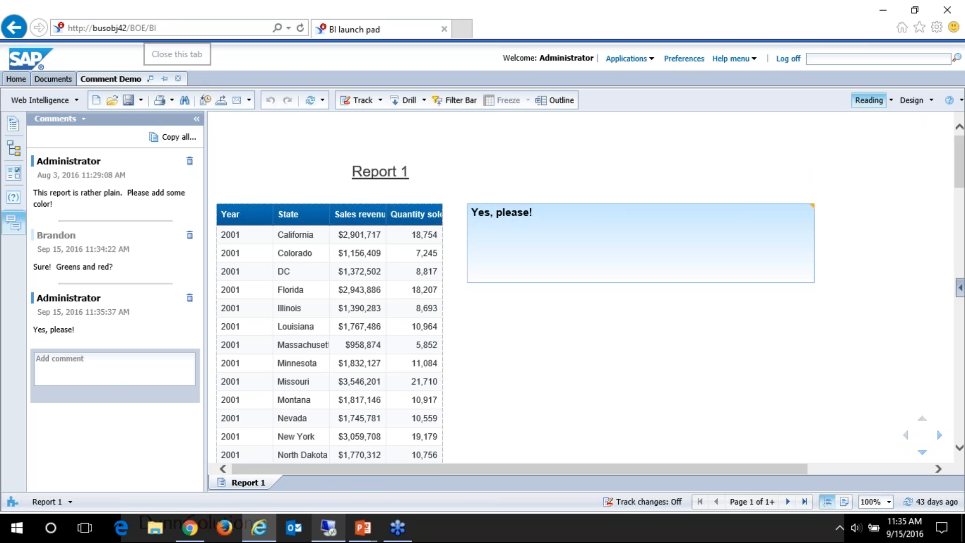
Step: Switch to the PowerPoint slide show and advance to the Commentary Administration slide
mouse_move(362, 527)
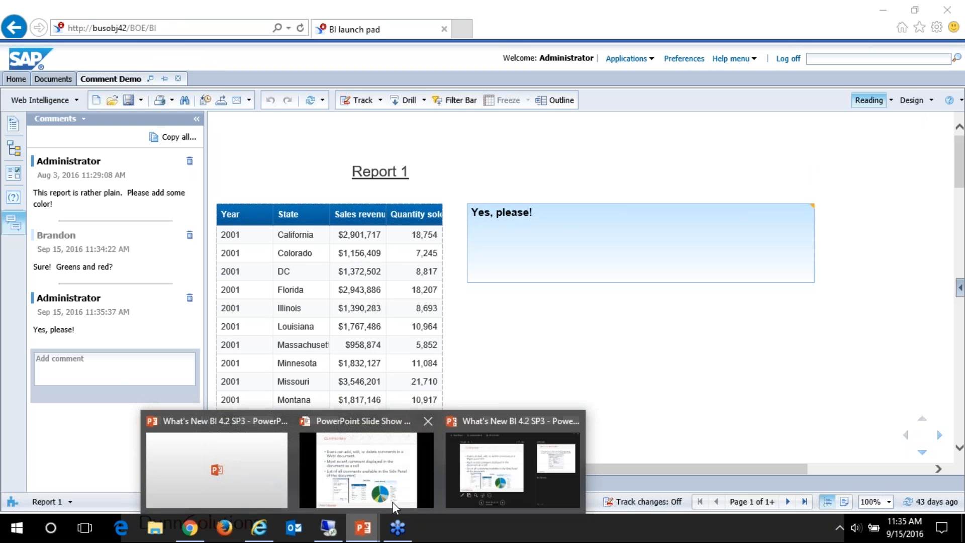
left_click(367, 482)
left_click(571, 264)
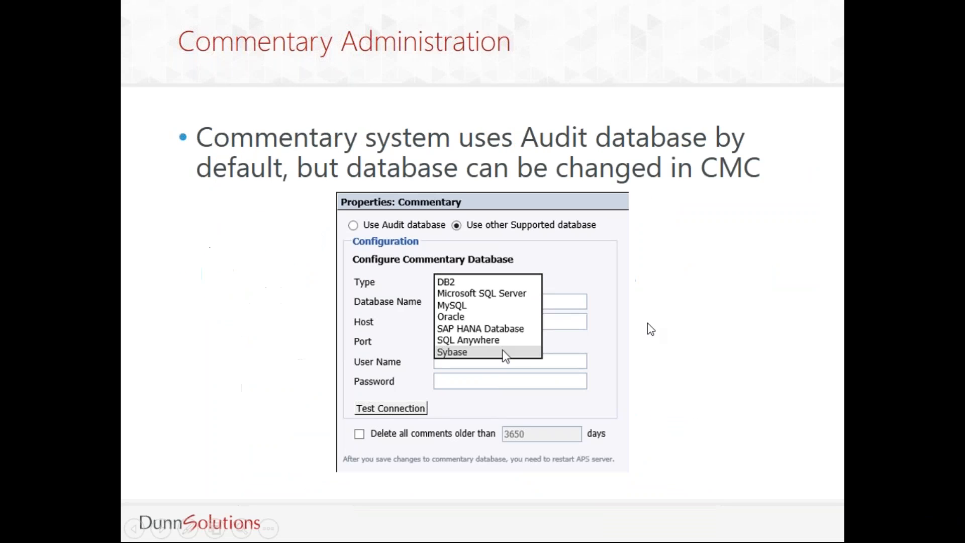
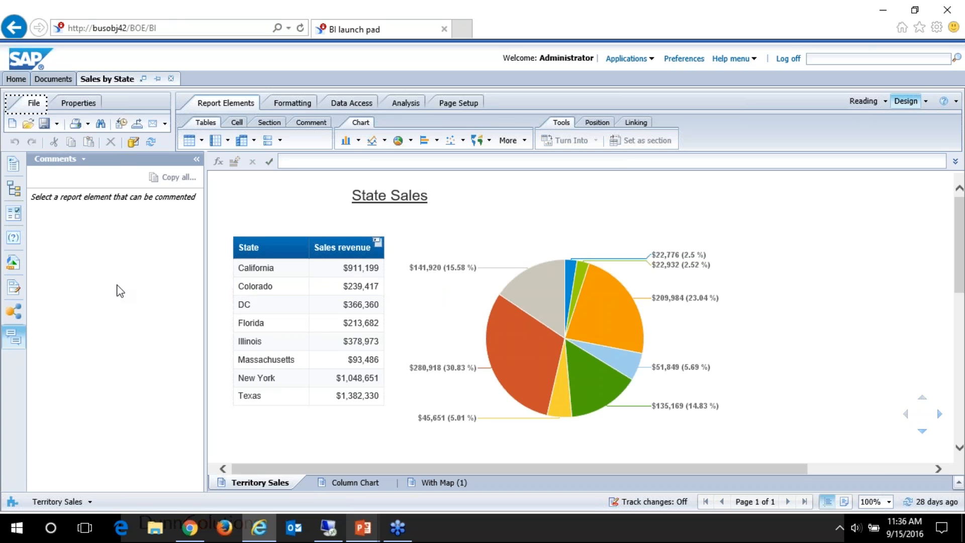
Step: Show the available objects and edit the State dimension as a geography by name at the Region level
left_click(14, 262)
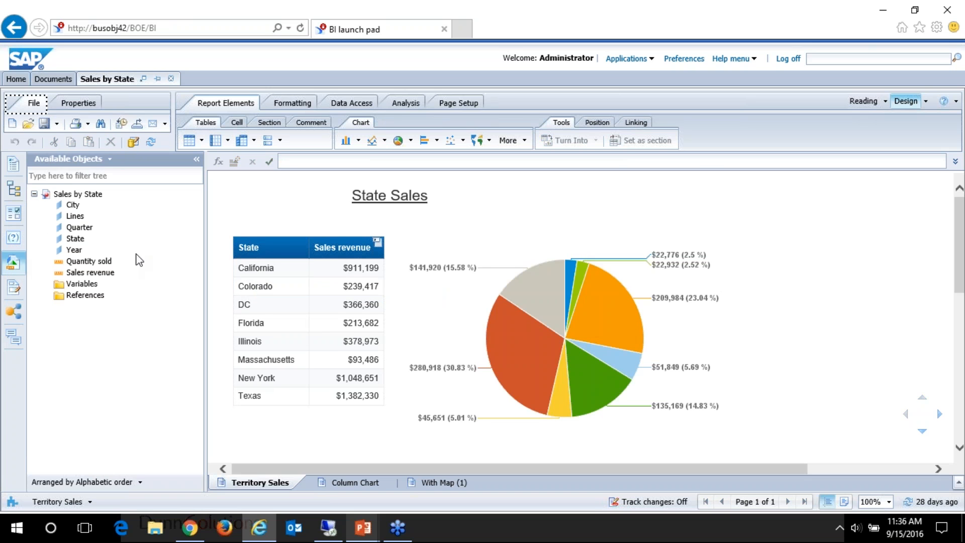
scroll(297, 276, "down", 1)
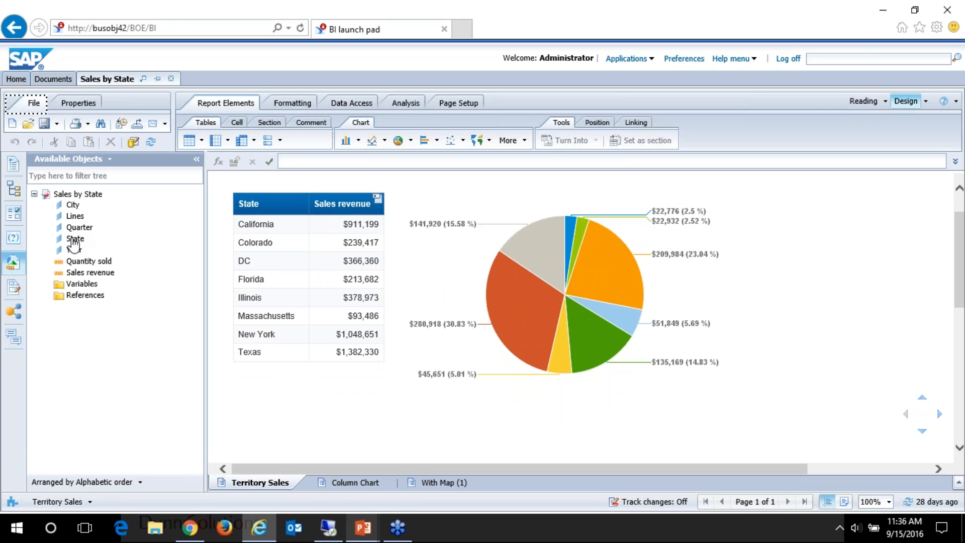
mouse_move(74, 245)
right_click(74, 241)
mouse_move(106, 253)
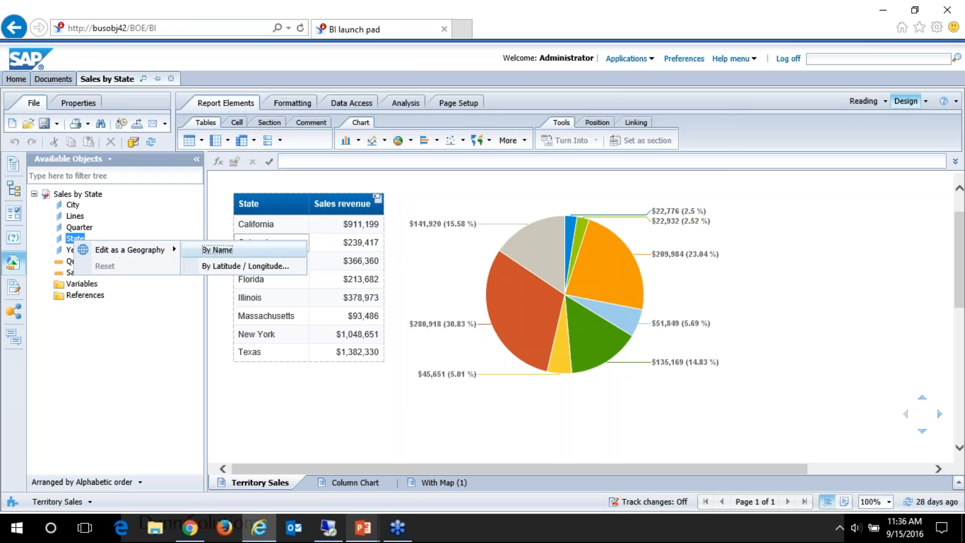
left_click(217, 251)
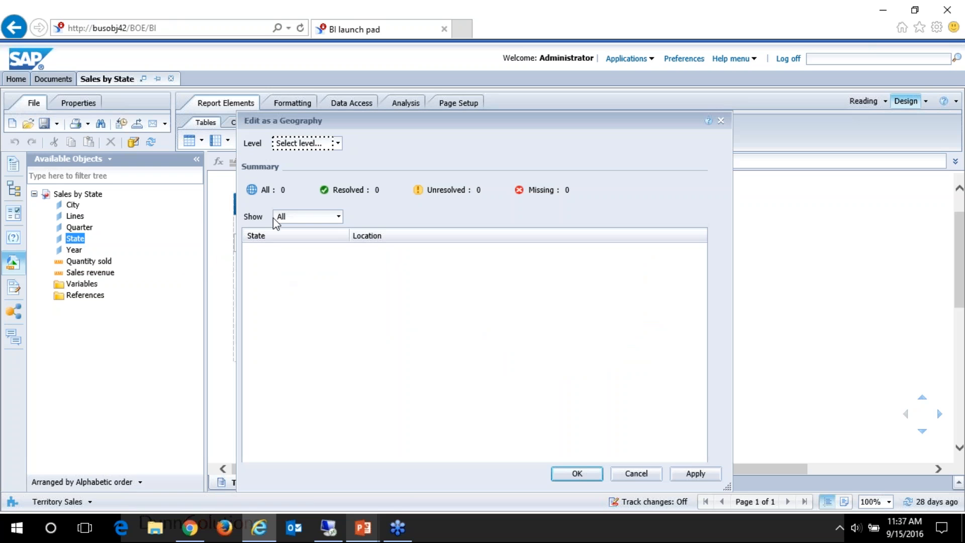
left_click(315, 146)
left_click(312, 175)
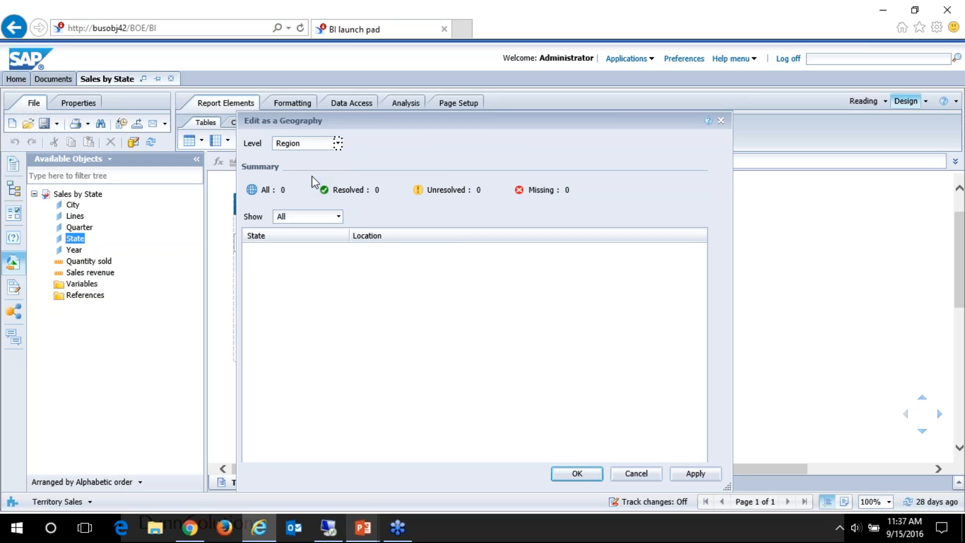
left_click_drag(361, 117, 386, 95)
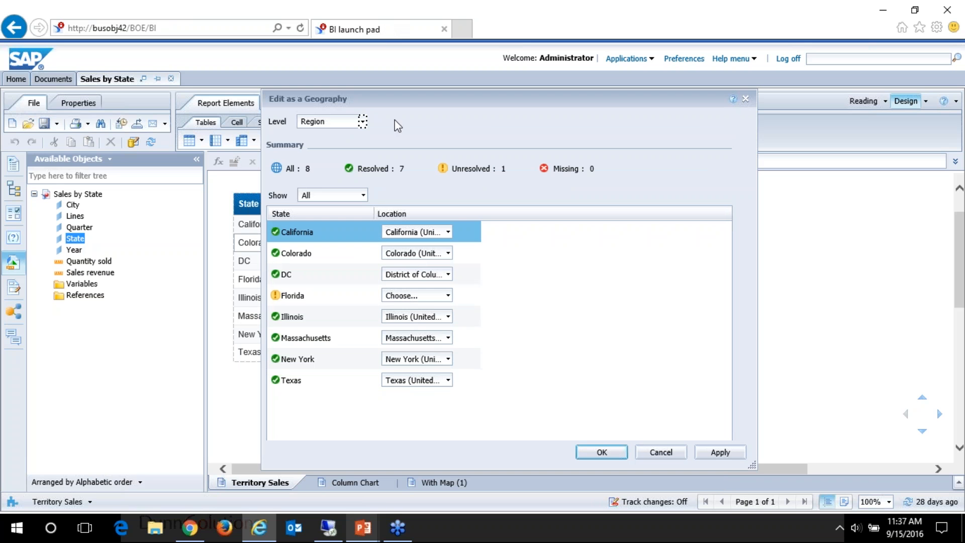
Step: Match Florida to Florida (United States) and confirm the State geography
left_click(419, 295)
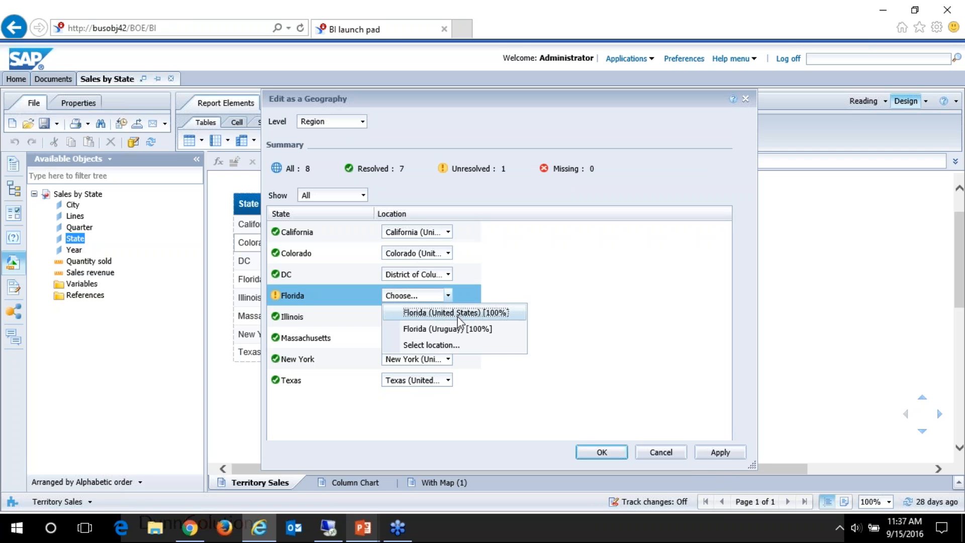
left_click(463, 313)
left_click(611, 458)
Step: Edit the City dimension as a geography by name at the City level
left_click(74, 205)
right_click(74, 206)
mouse_move(151, 215)
left_click(212, 218)
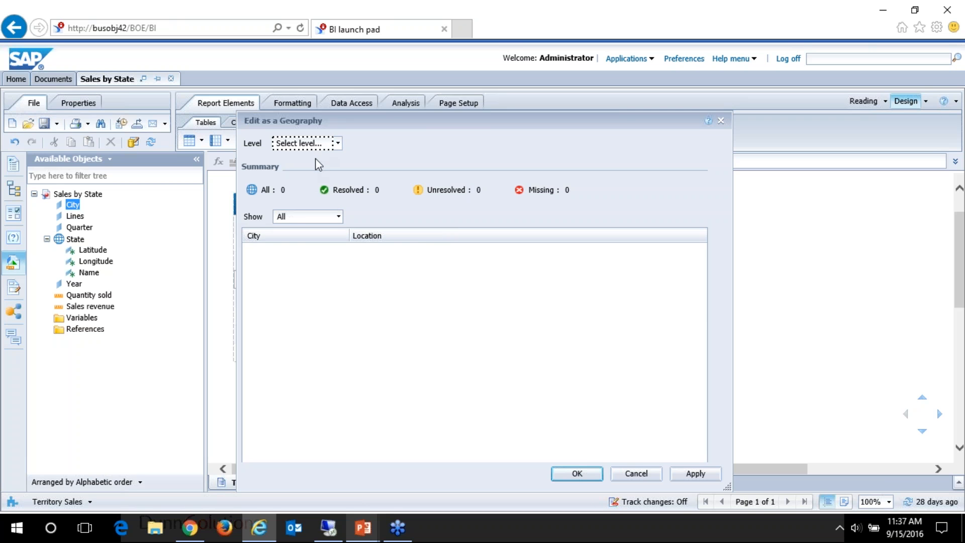
left_click(337, 143)
left_click(325, 210)
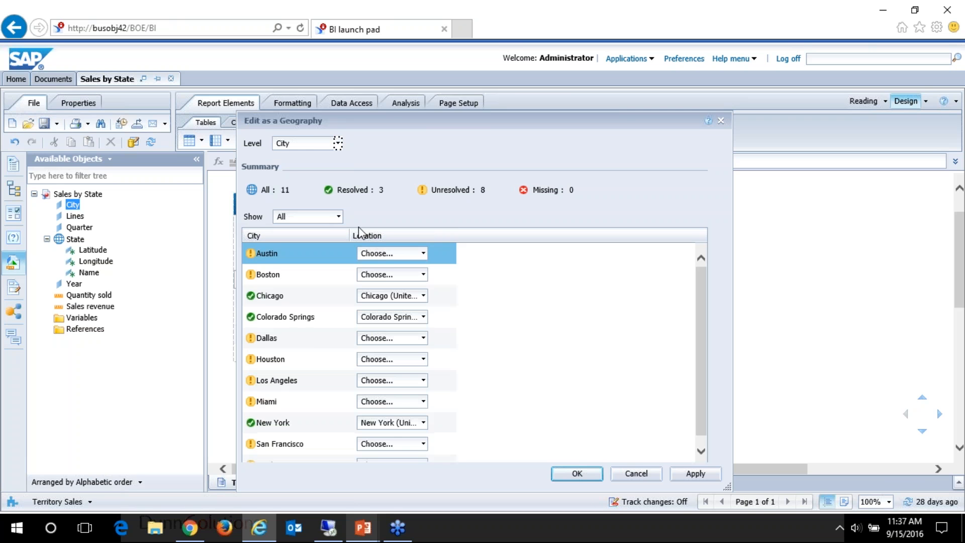
Step: Choose locations for Austin (Texas, Travis), Boston (Massachusetts, Suffolk), Dallas and Houston in the City geography
left_click(423, 253)
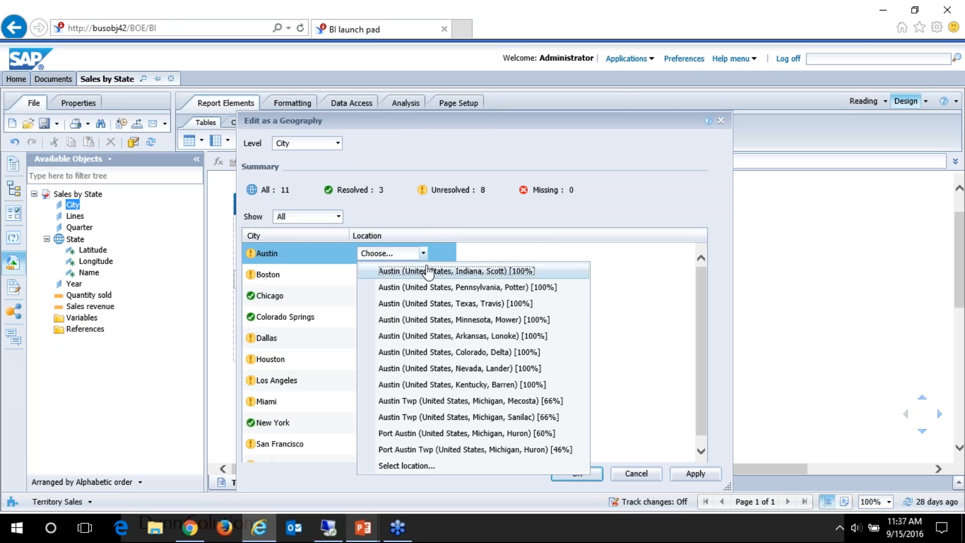
left_click(487, 304)
left_click(381, 275)
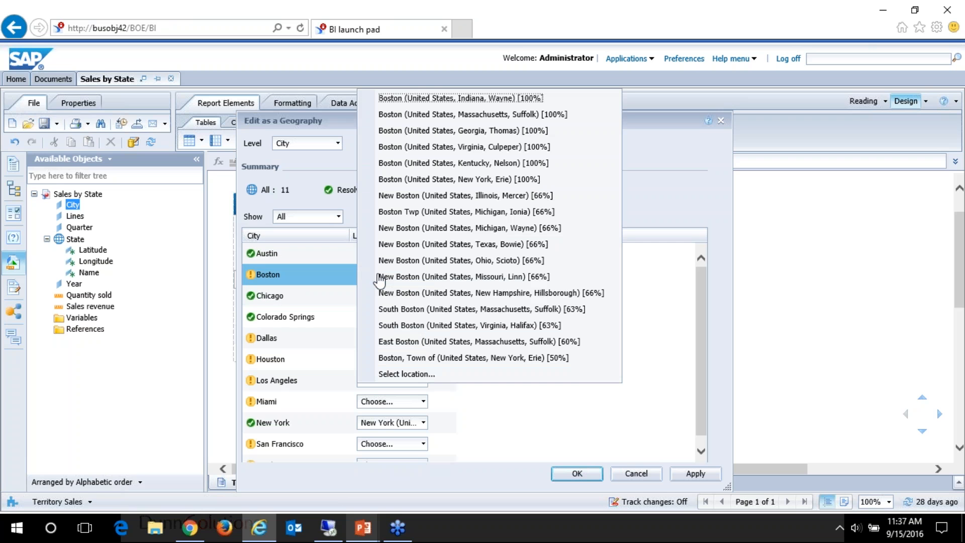
left_click(483, 115)
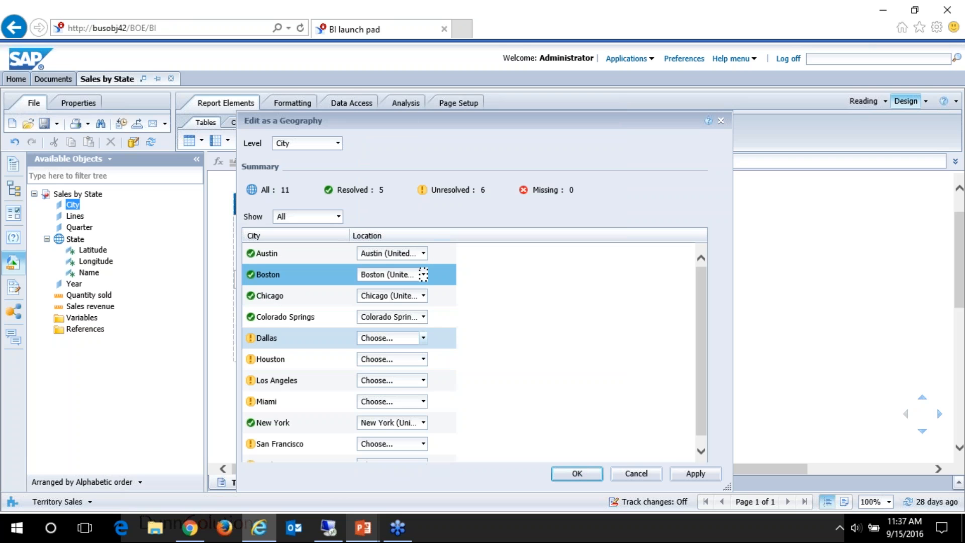
left_click(423, 338)
left_click(464, 116)
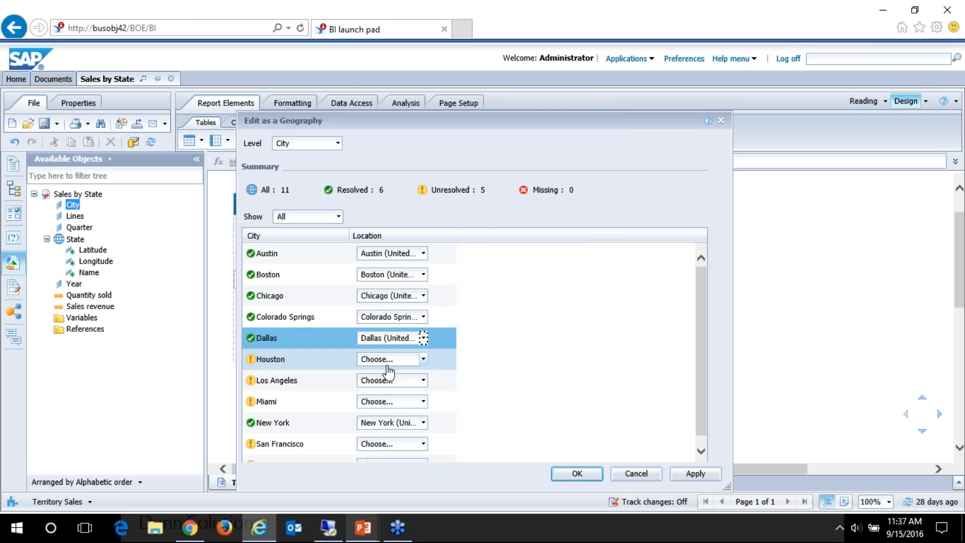
left_click(386, 360)
left_click(466, 147)
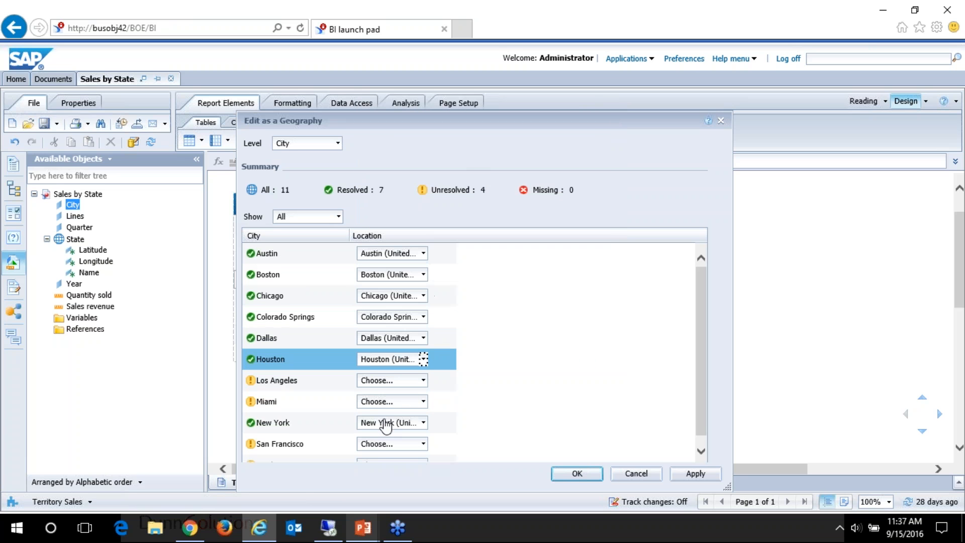
Step: Choose locations for Los Angeles, Miami (Florida, Miami-Dade), San Francisco (California) and Washington (District of Columbia), and confirm the City geography
scroll(461, 392, "down", 1)
left_click(411, 376)
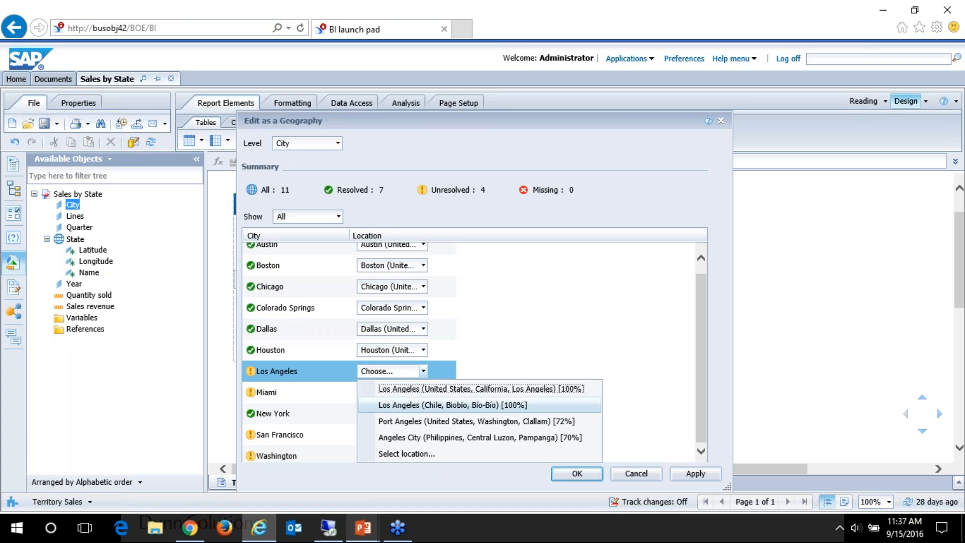
left_click(431, 402)
left_click(363, 395)
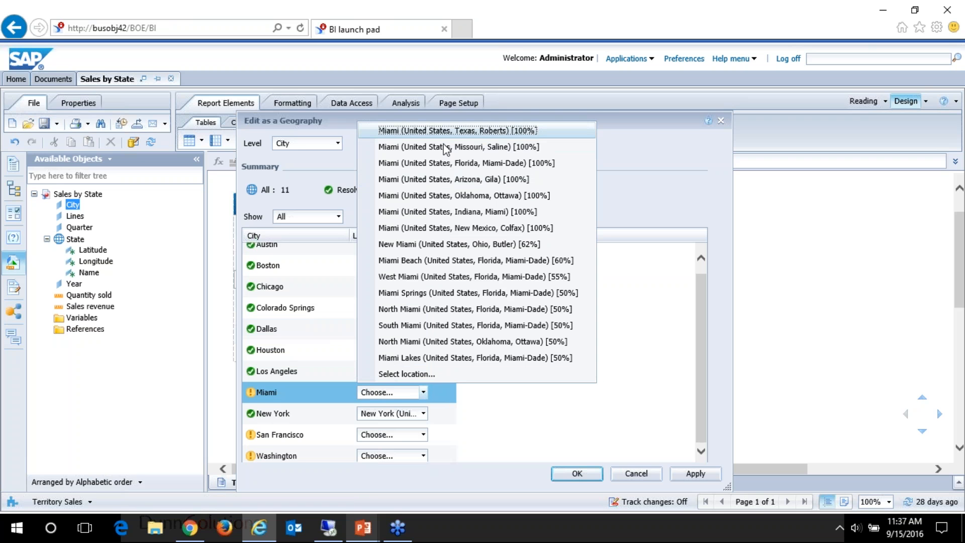
left_click(446, 164)
left_click(423, 434)
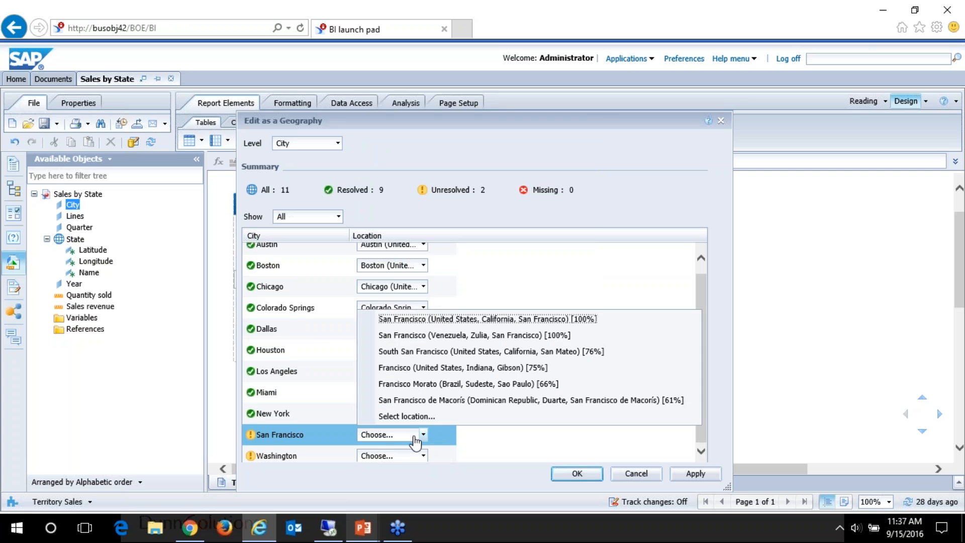
left_click(461, 319)
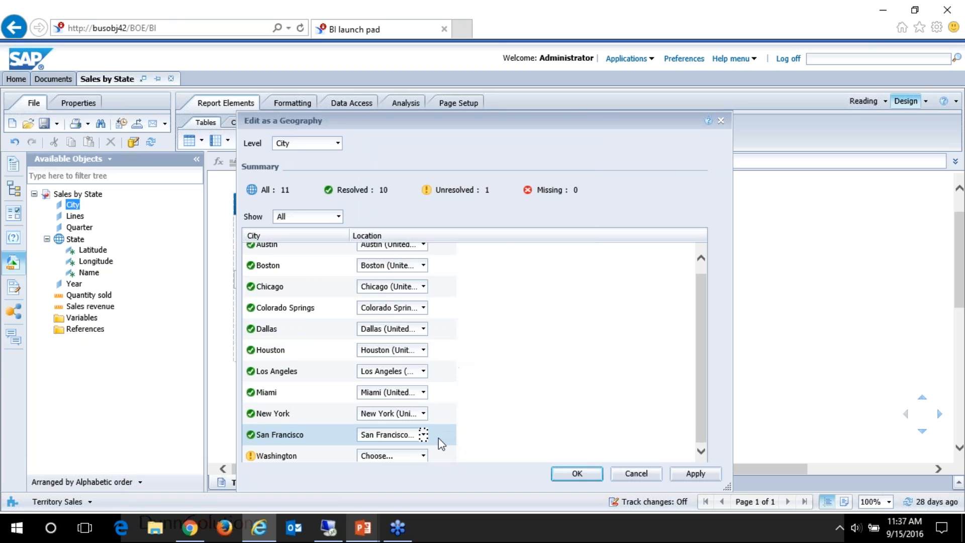
left_click(423, 455)
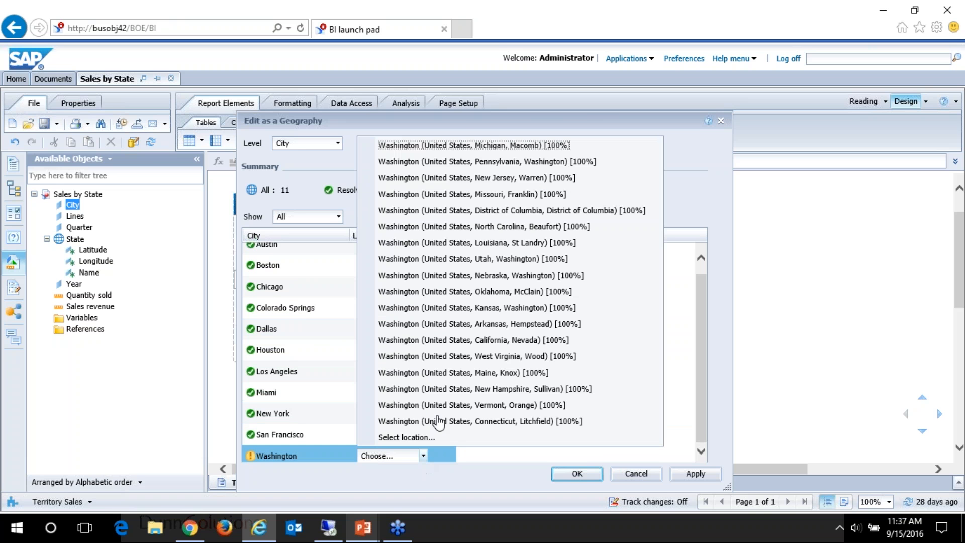
left_click(497, 211)
left_click(576, 478)
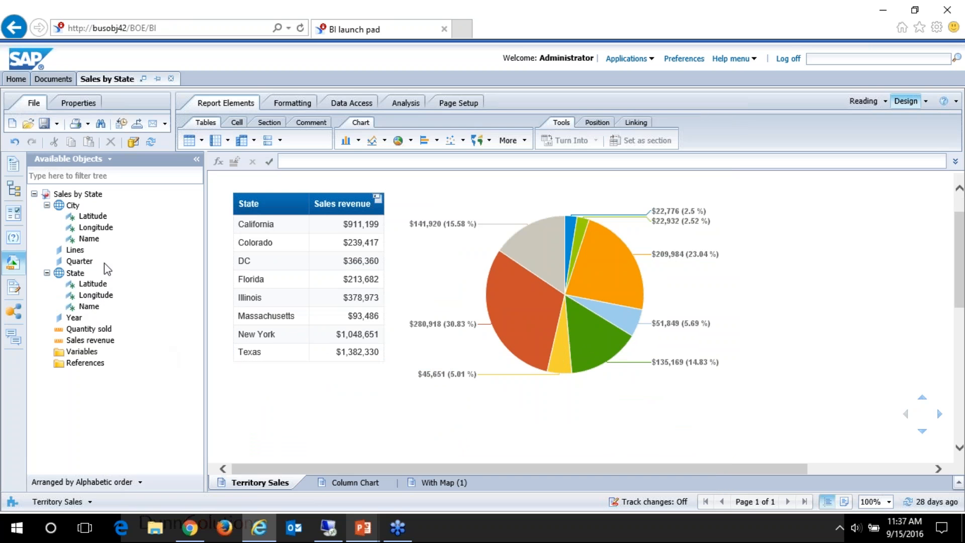
Step: List the geo map chart types, and switch to the PowerPoint slide show to advance past the Geo Maps slide
left_click(489, 141)
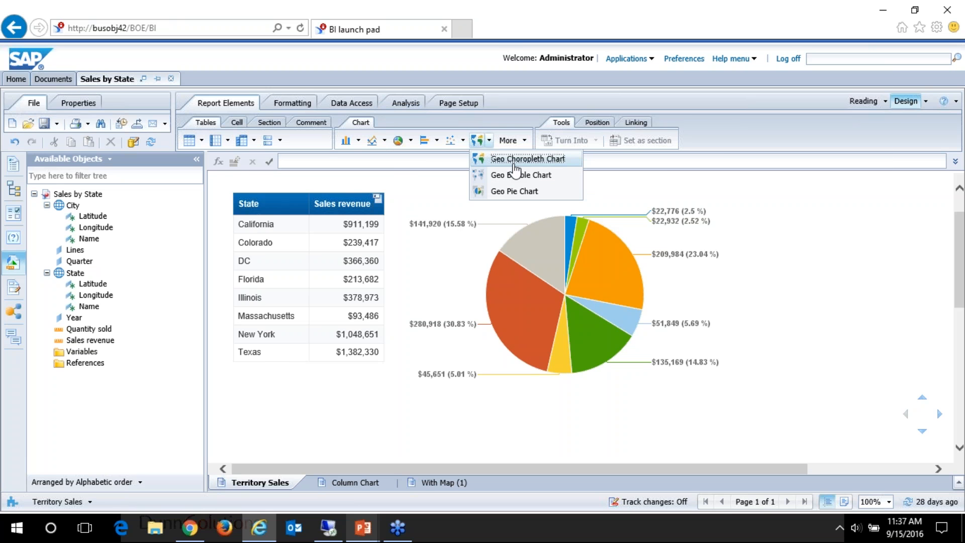
key("alt+Tab")
key("Right")
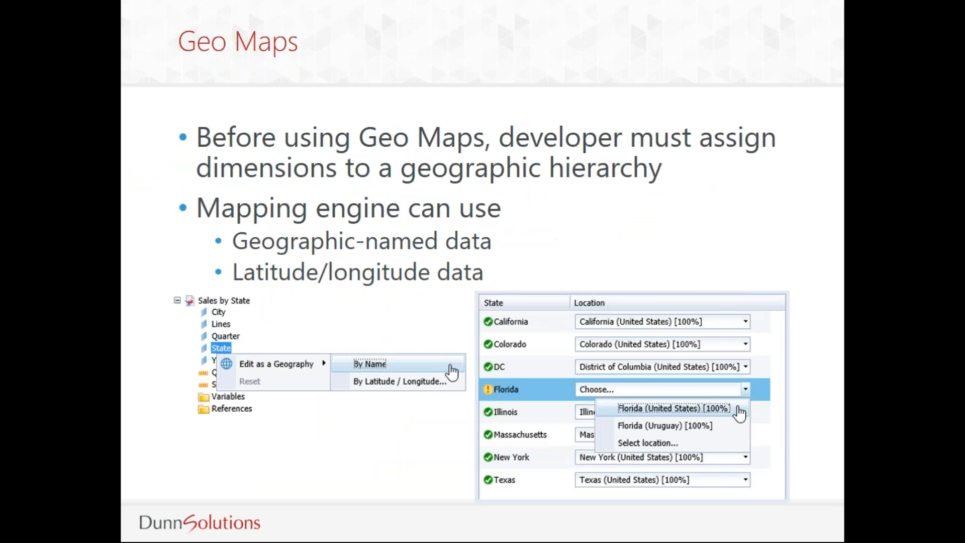
key("Right")
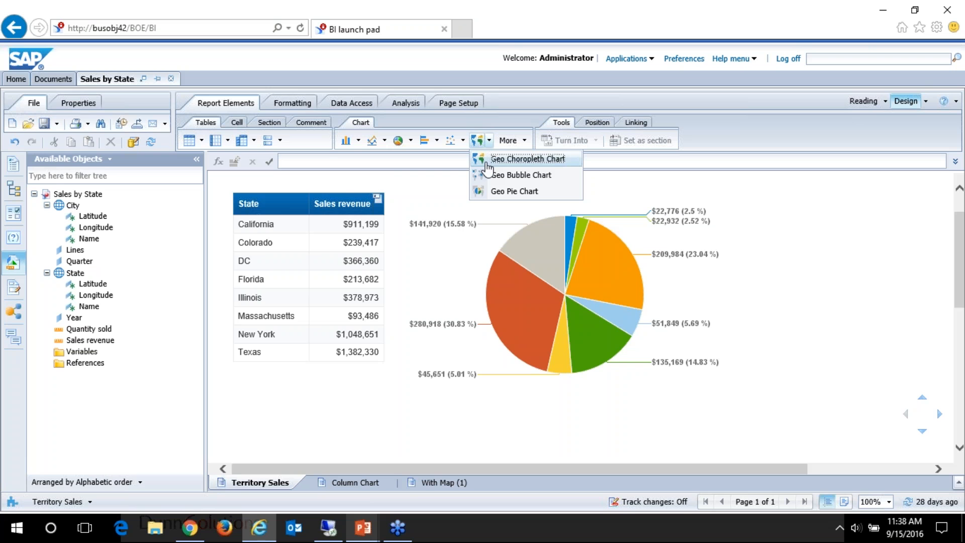
Step: Insert a Geo Choropleth Chart below the State Sales table and assign State and Sales revenue to it
left_click(519, 160)
left_click(248, 424)
scroll(474, 362, "down", 3)
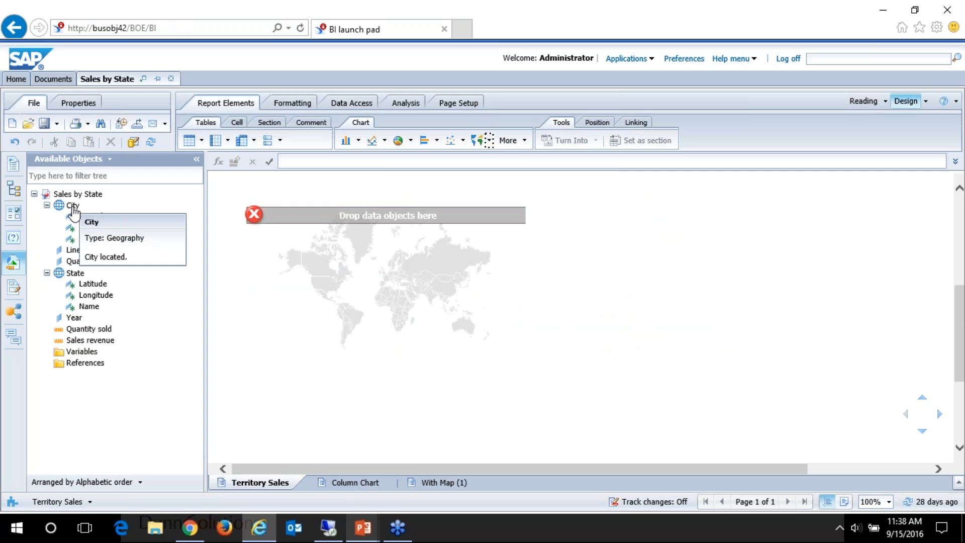
left_click_drag(74, 274, 400, 292)
left_click_drag(106, 346, 493, 307)
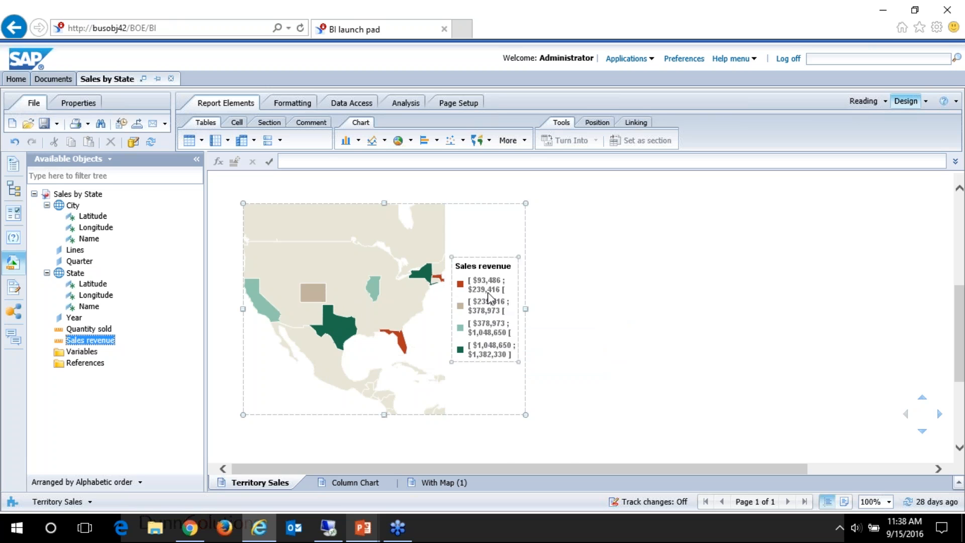
Step: Format the map's three-color gradient with a bright green start color and a sea green middle color
right_click(464, 233)
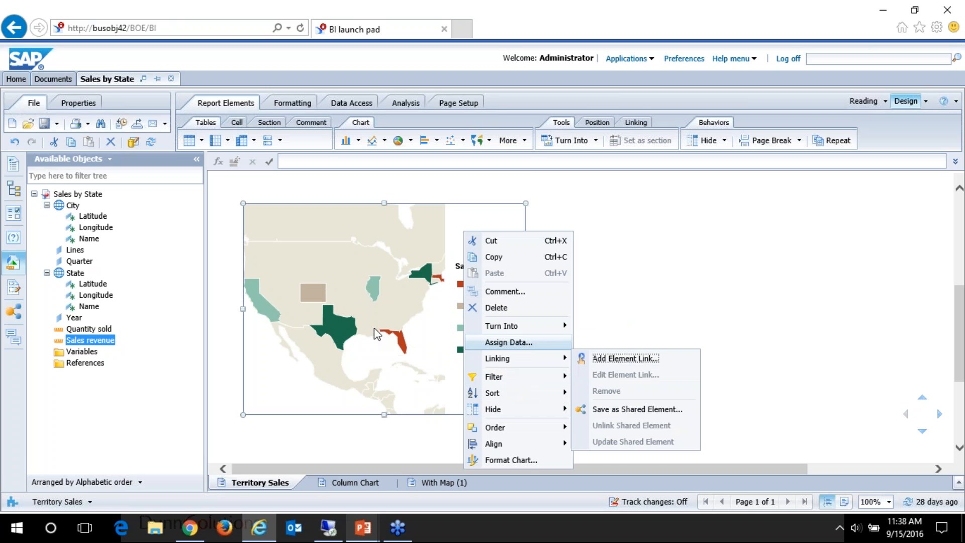
left_click(526, 461)
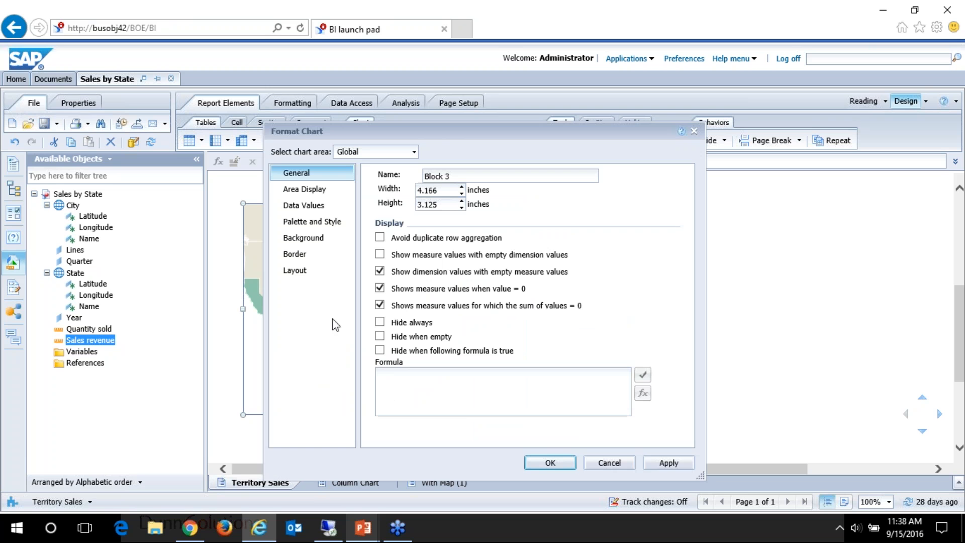
left_click(309, 227)
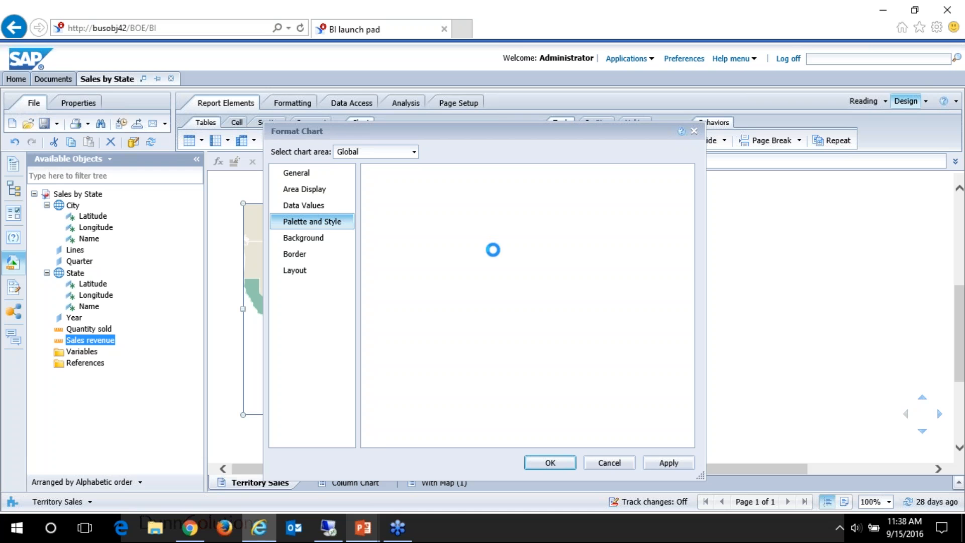
left_click(409, 300)
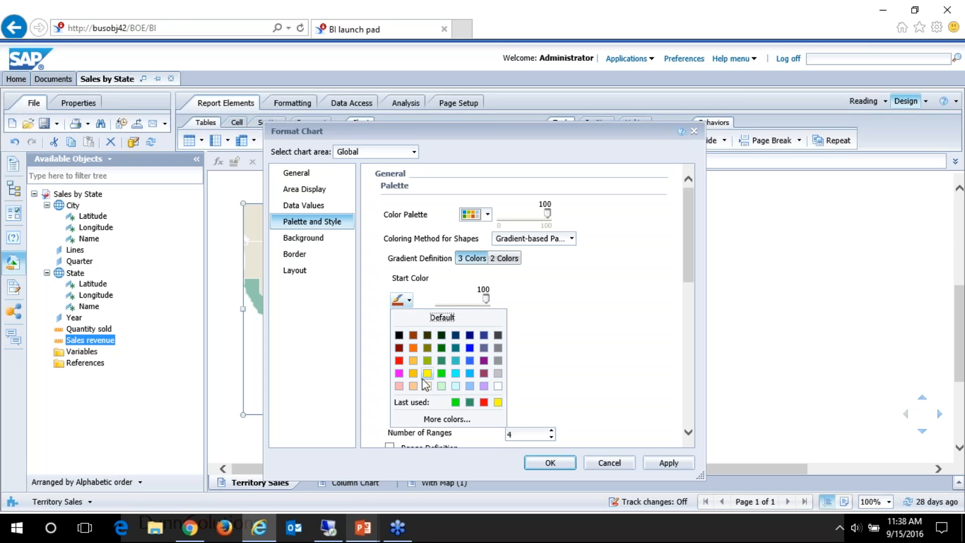
left_click(442, 374)
scroll(559, 397, "down", 1)
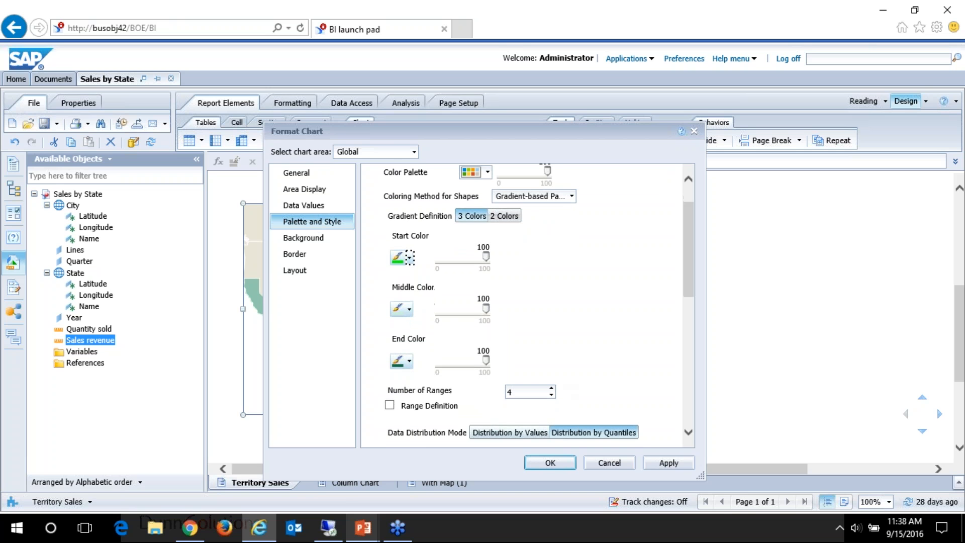
left_click(408, 309)
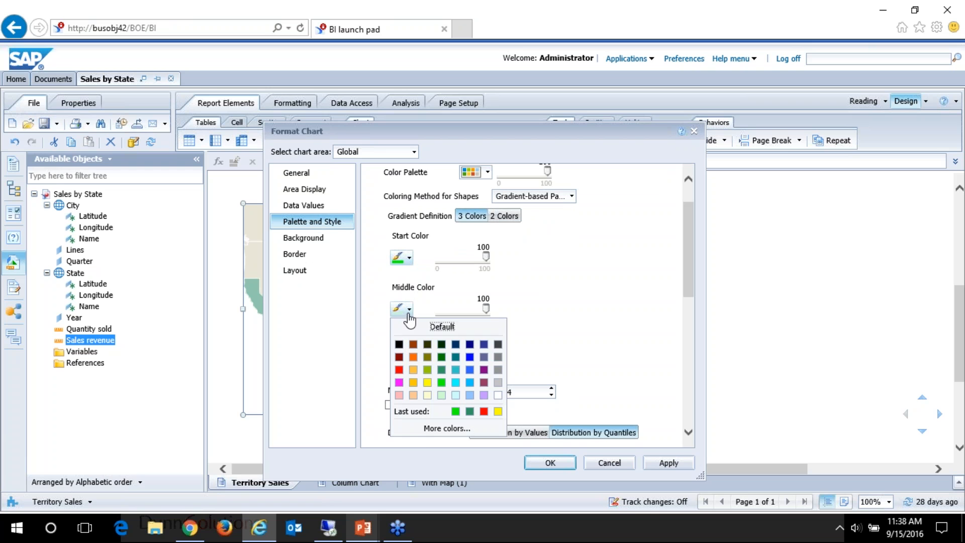
left_click(470, 412)
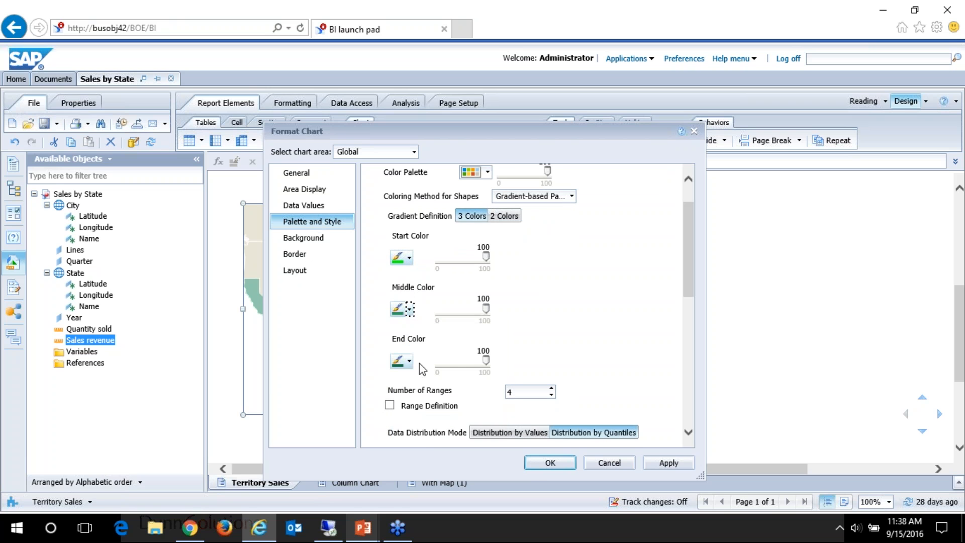
left_click(550, 462)
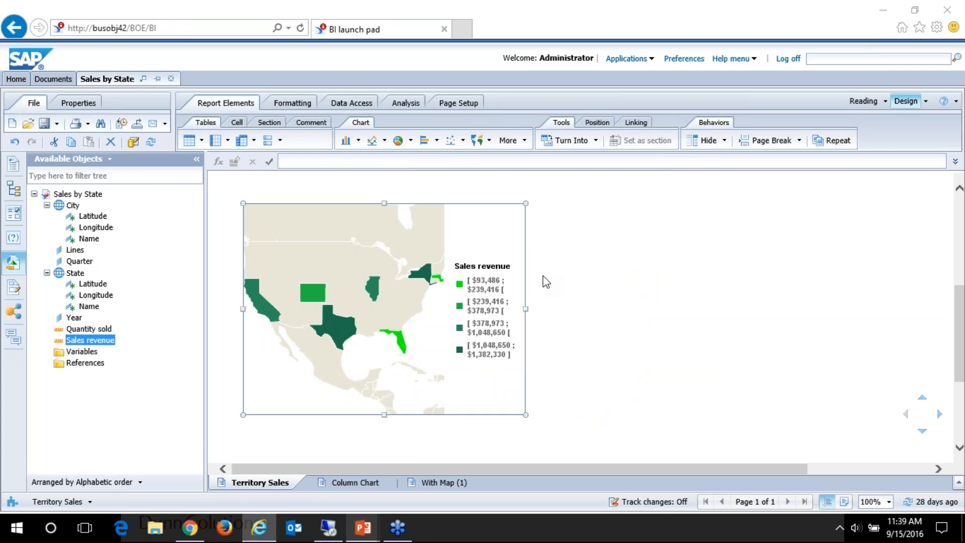
Step: Turn on drill mode for the Territory Sales report
key("alt+Tab")
key("alt+Tab")
mouse_move(344, 329)
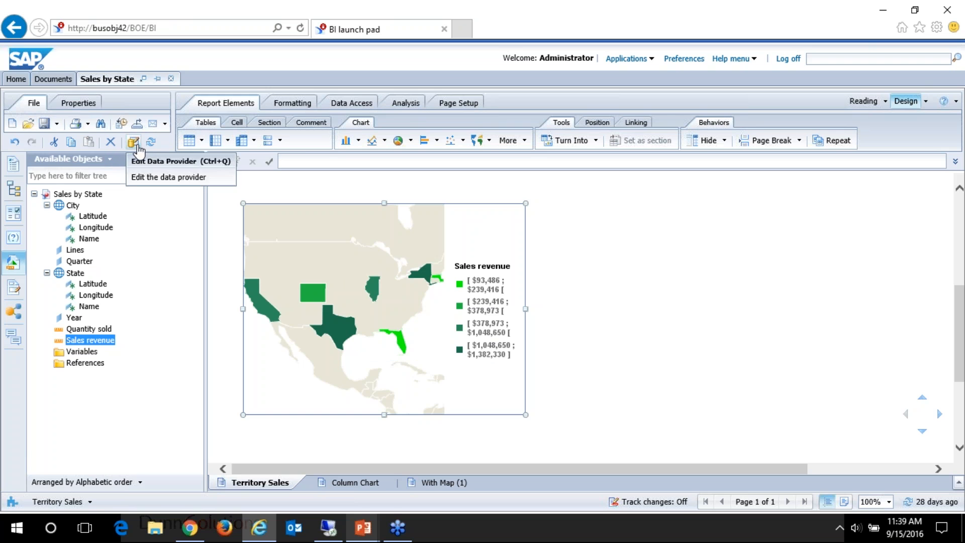
left_click(406, 103)
left_click(558, 140)
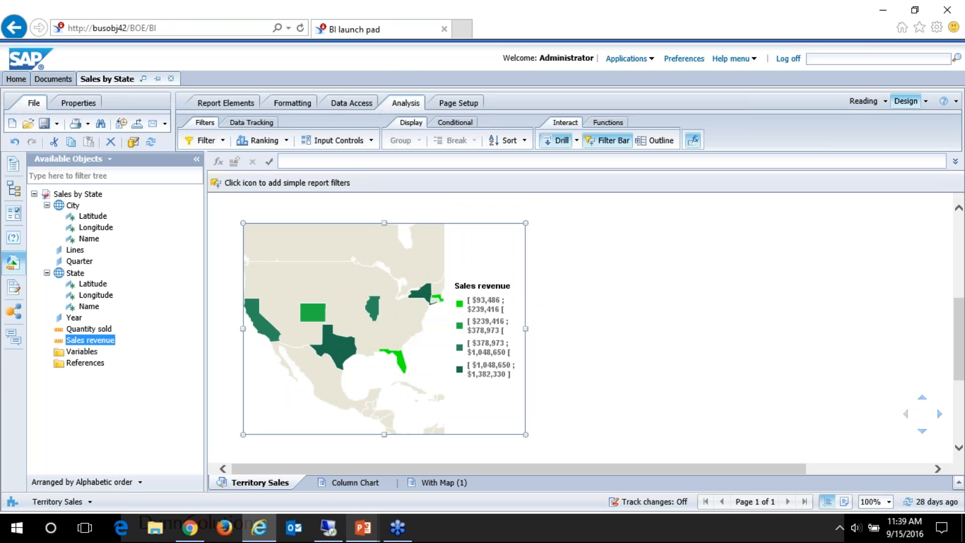
Step: Drill down into California on the sales revenue map
left_click(257, 328)
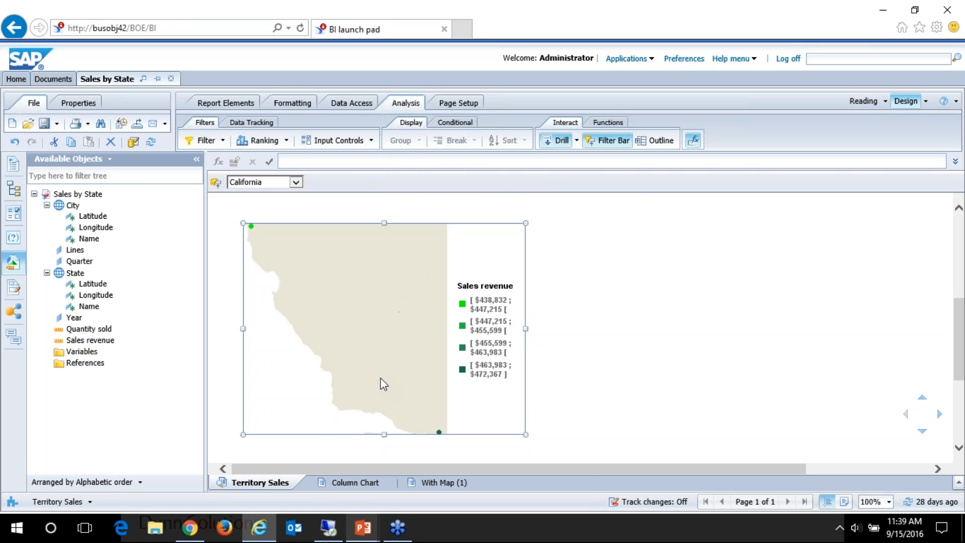
Step: Switch to the PowerPoint slide show and advance past Benefits of Geo Maps to the Shared Elements slide
mouse_move(361, 529)
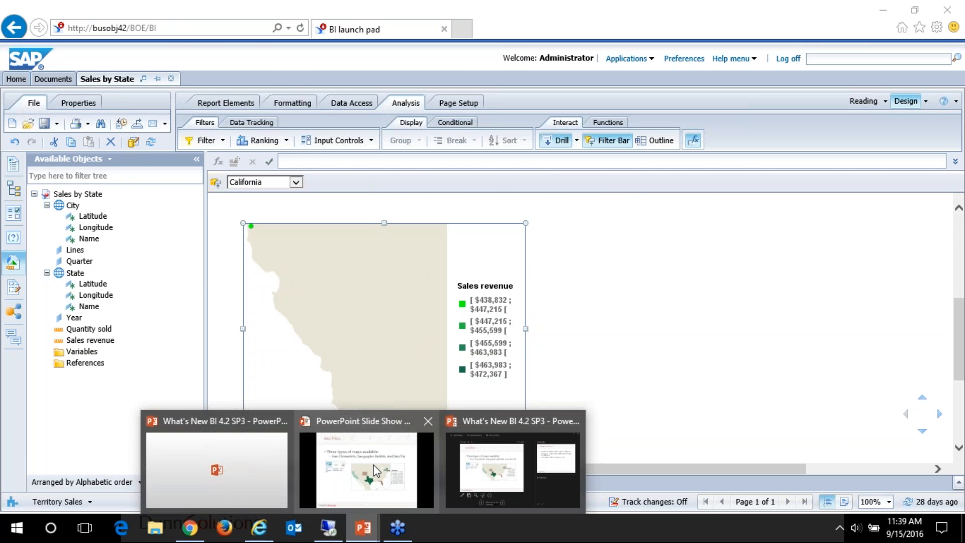
left_click(375, 467)
left_click(631, 161)
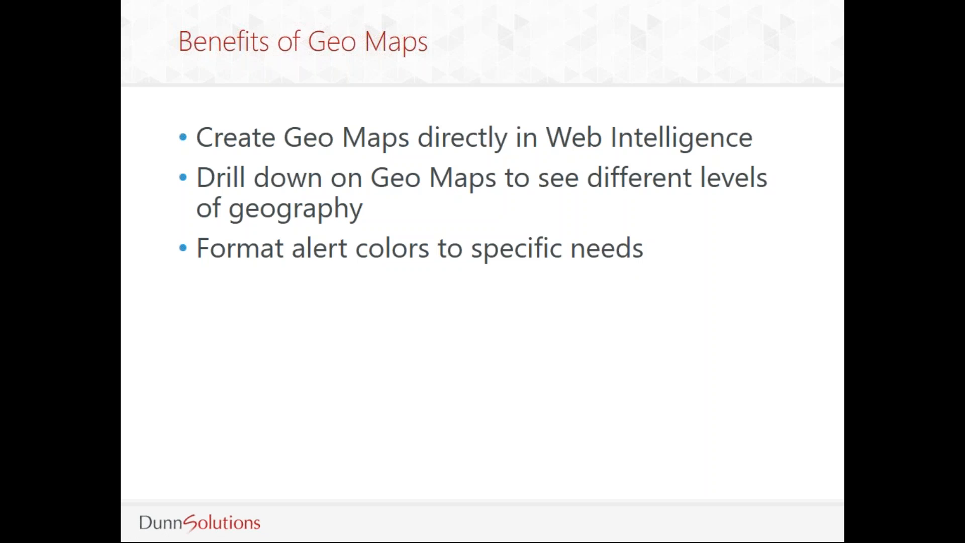
key("Right")
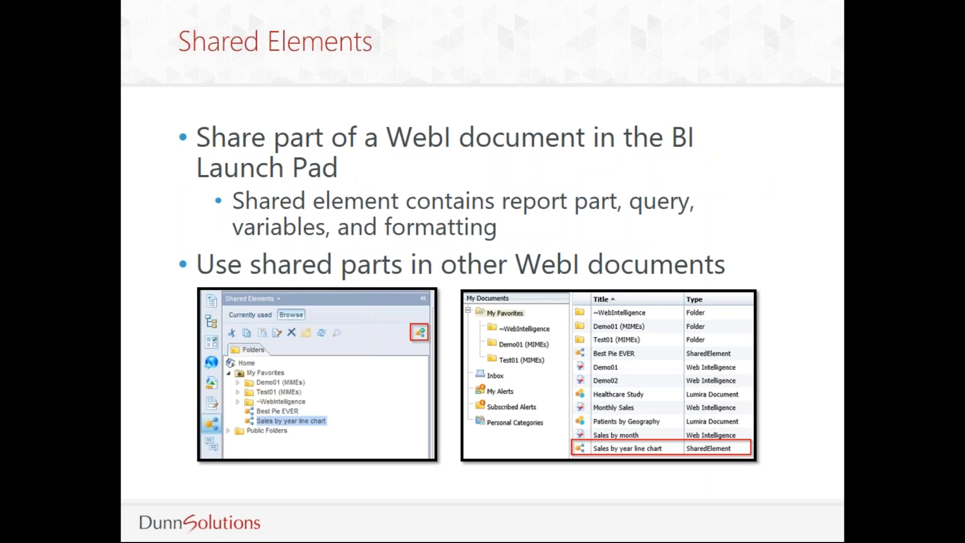
Step: Return to BI launch pad, close the Sales by State document and open Shared Element 1 for modification
key("alt+Tab")
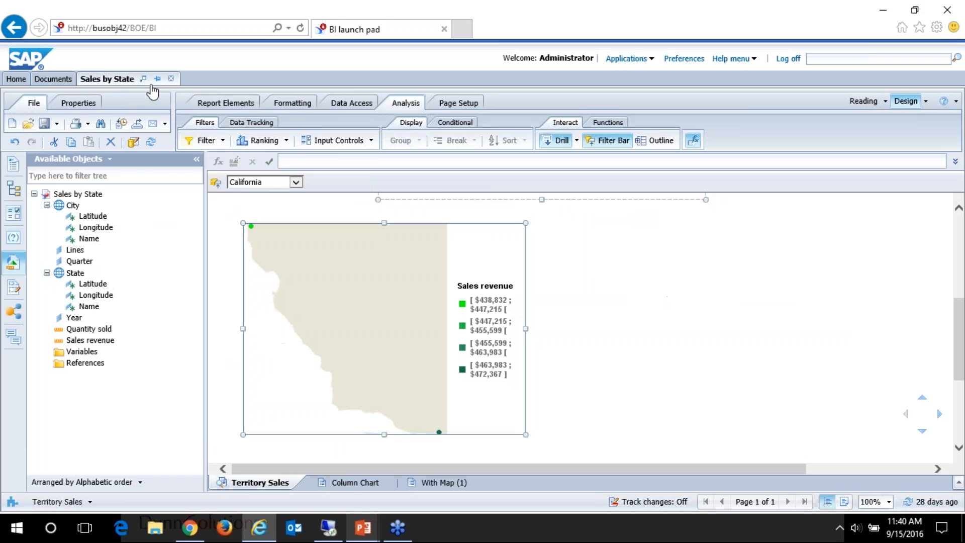
left_click(171, 79)
left_click(510, 315)
right_click(298, 263)
left_click(364, 337)
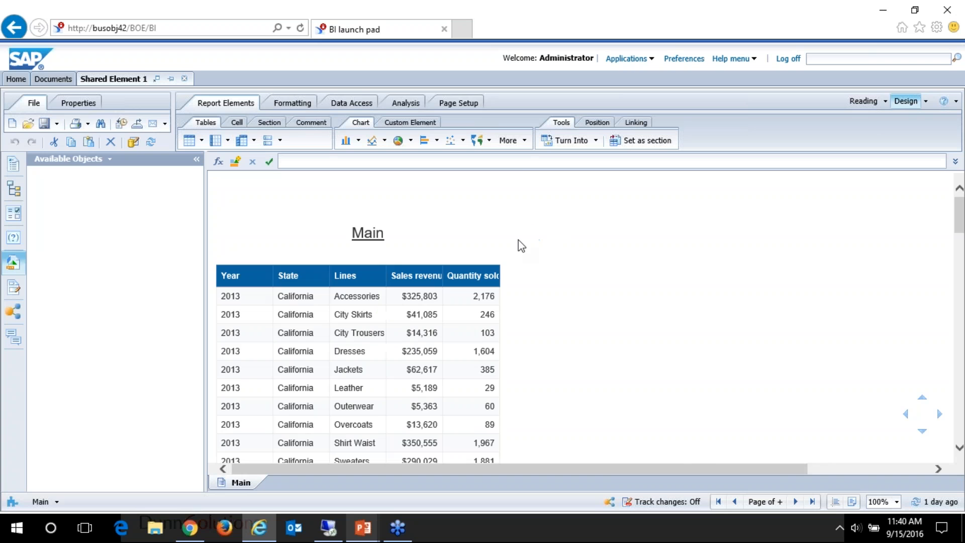
Step: Turn the sales revenue column chart beside the table into a pie chart
left_click_drag(693, 472, 849, 471)
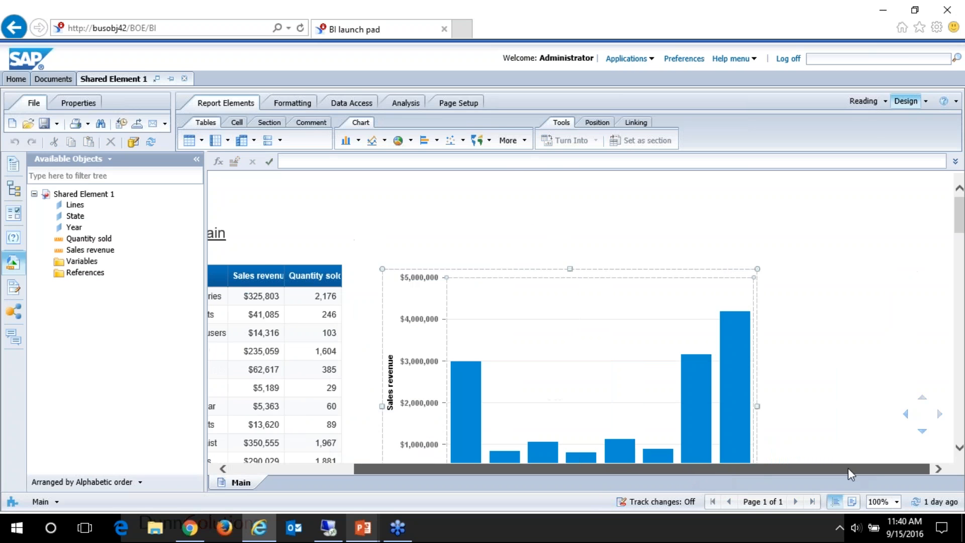
right_click(710, 294)
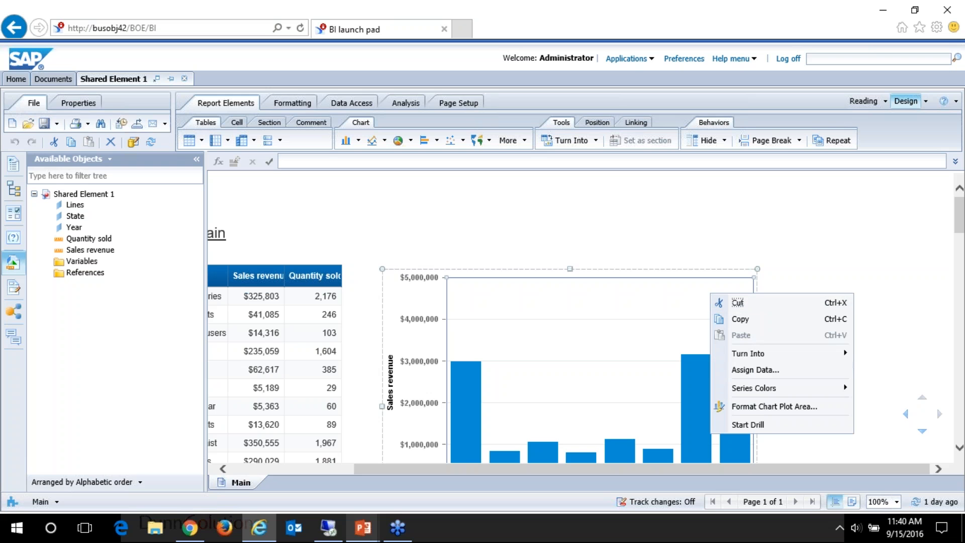
mouse_move(770, 354)
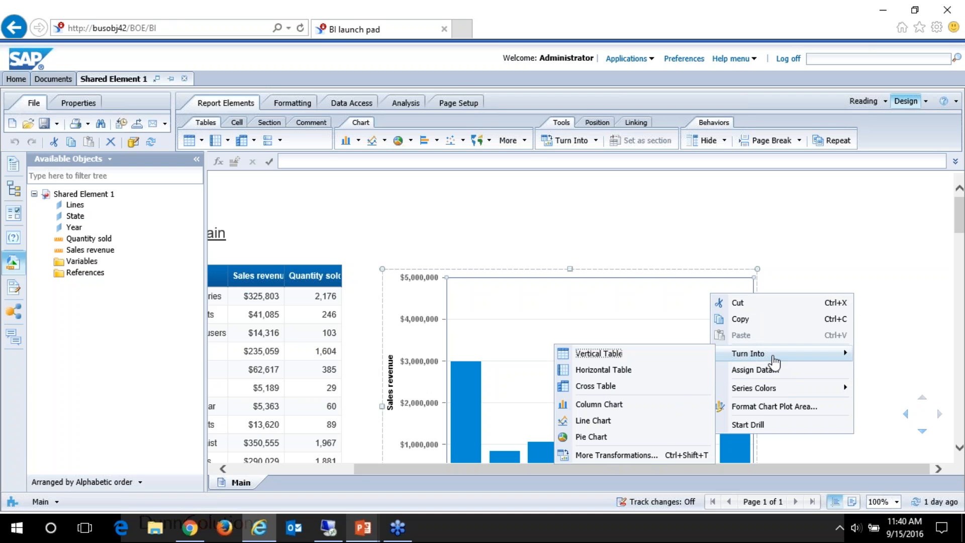
left_click(626, 437)
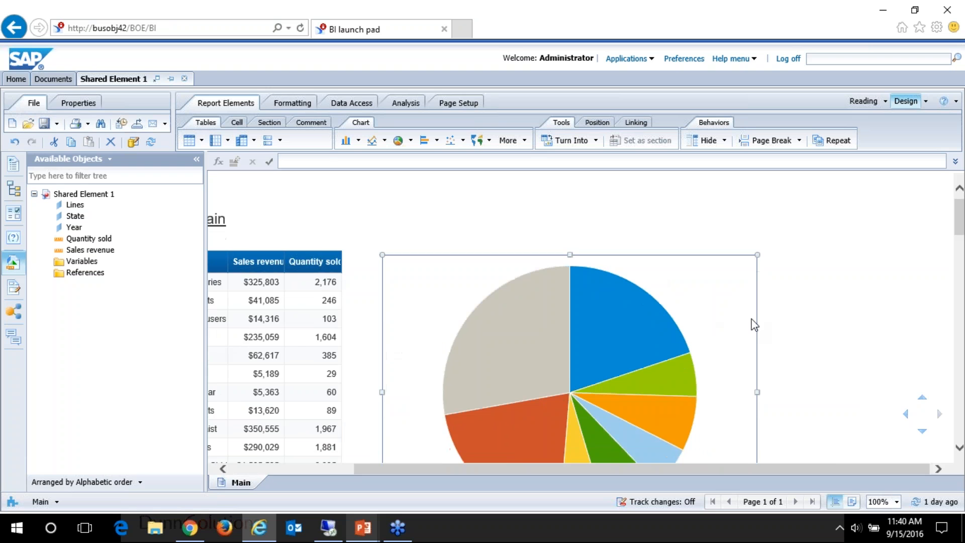
Step: Format the pie chart's palette and style with the Halo effect
right_click(726, 237)
mouse_move(764, 392)
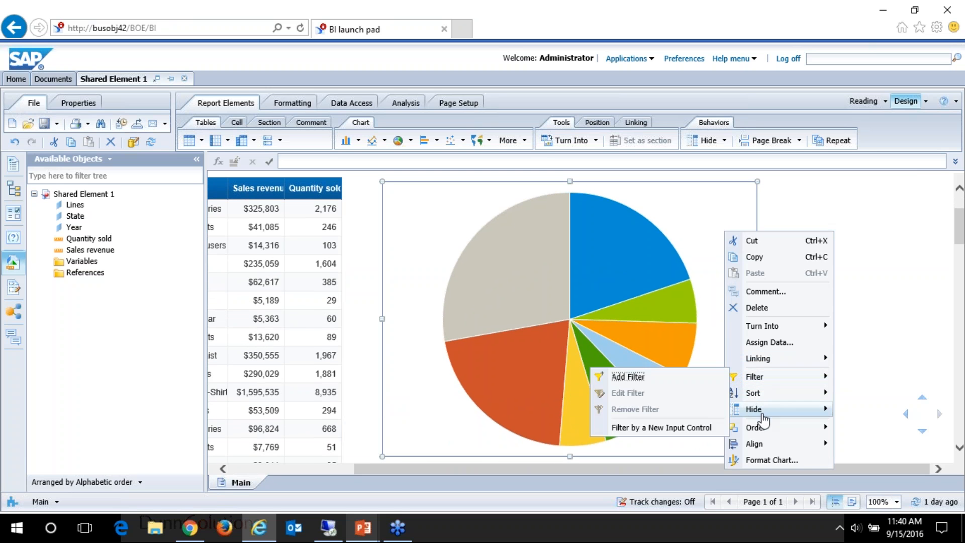
left_click(772, 471)
right_click(711, 380)
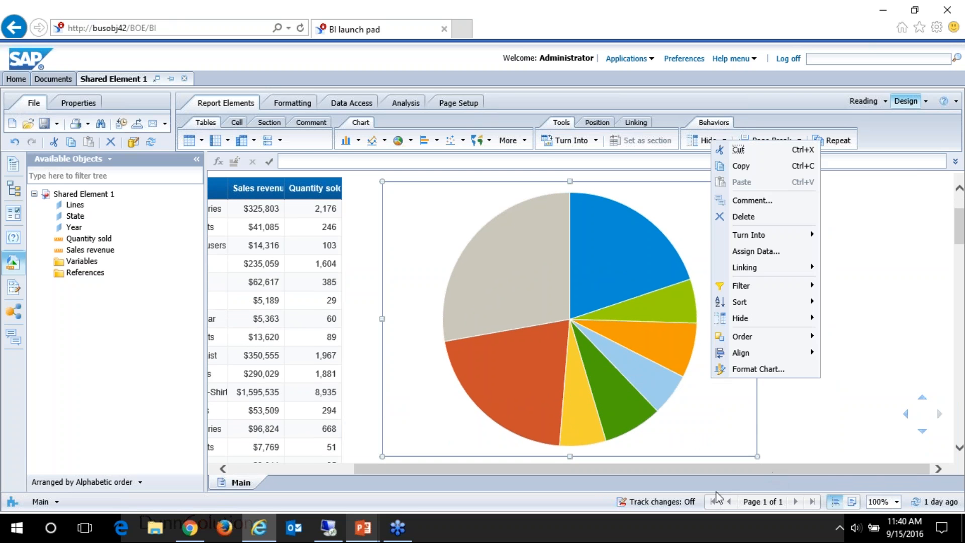
left_click(762, 371)
left_click(303, 225)
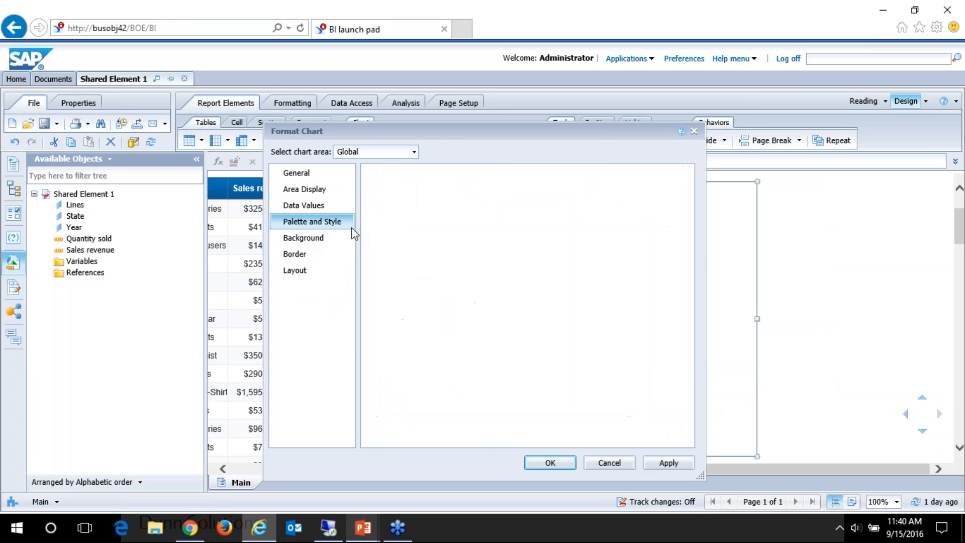
scroll(431, 285, "down", 3)
left_click(453, 303)
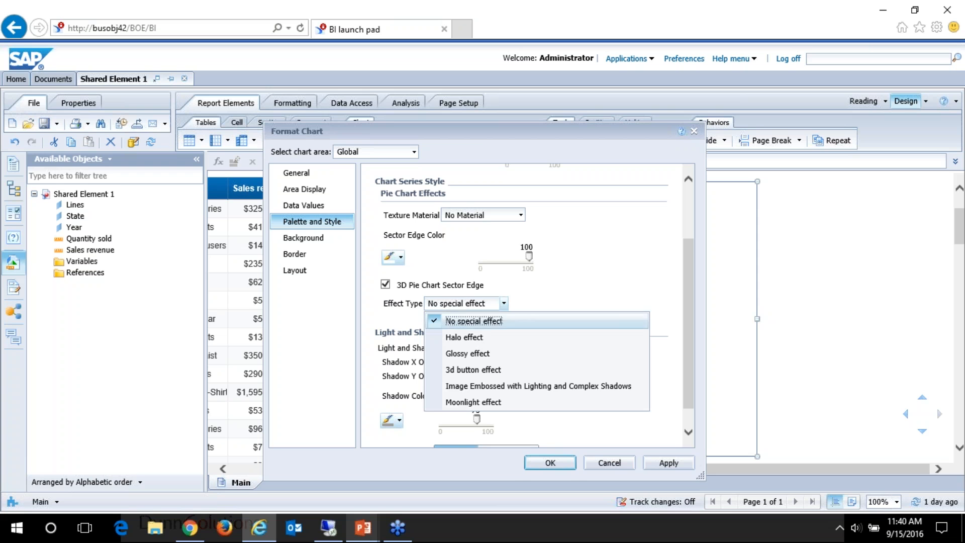
left_click(465, 335)
left_click(565, 469)
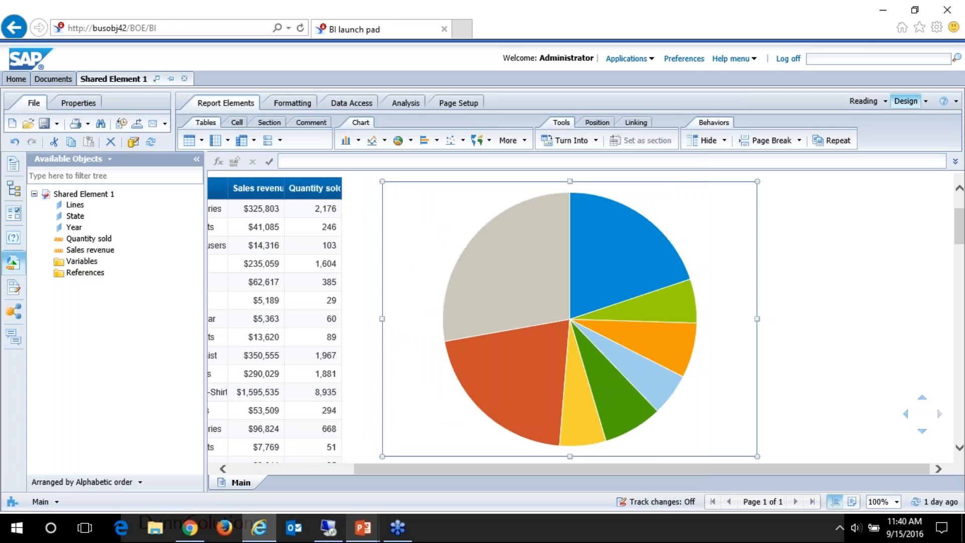
Step: Save the pie chart as a shared element named Sales Pie Chart in the Webinar 4.2 public folder
scroll(674, 251, "down", 3)
scroll(706, 283, "up", 4)
left_click(648, 278)
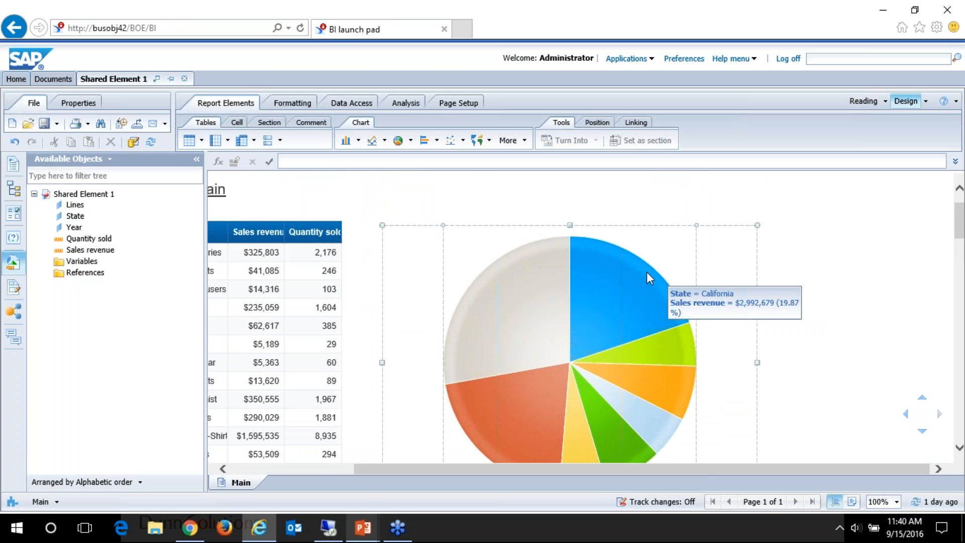
right_click(700, 247)
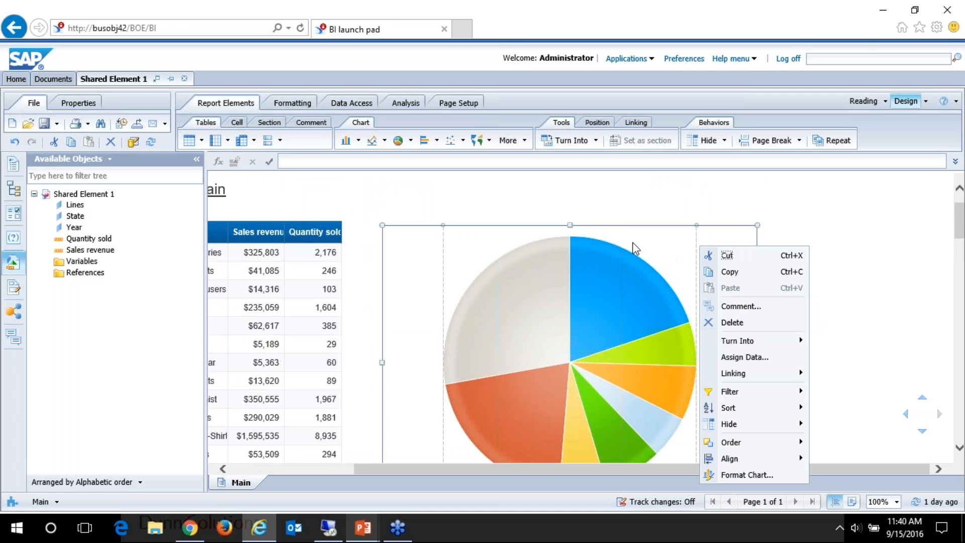
mouse_move(754, 373)
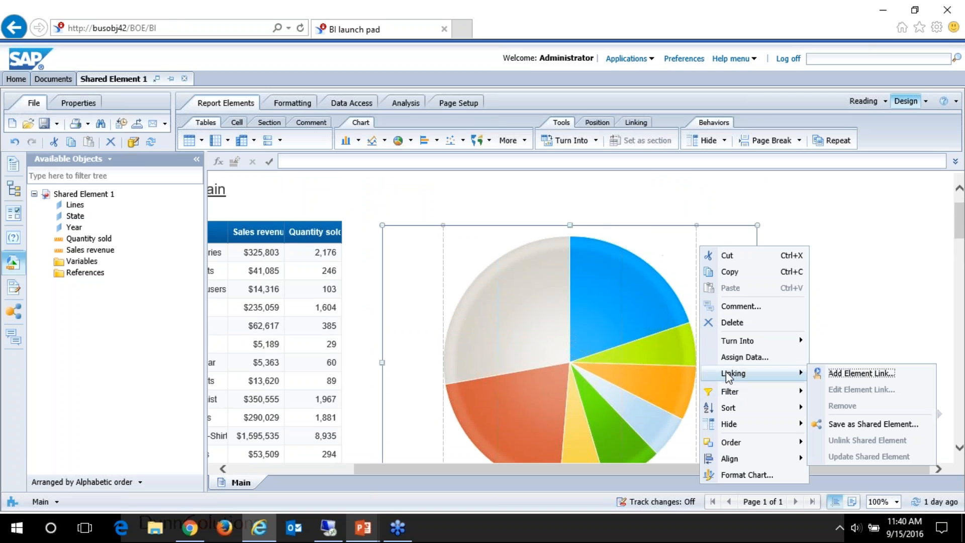
left_click(865, 426)
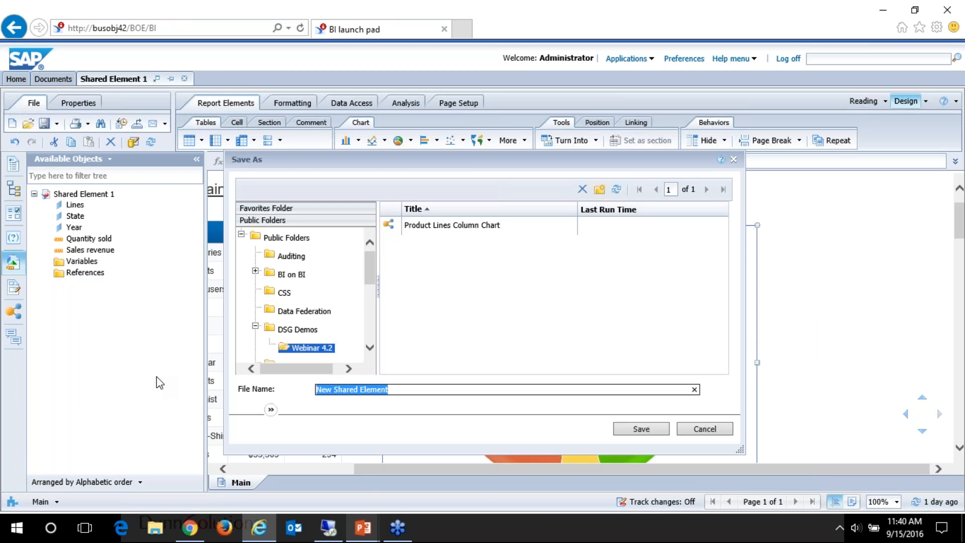
type("Sales Pie Chart")
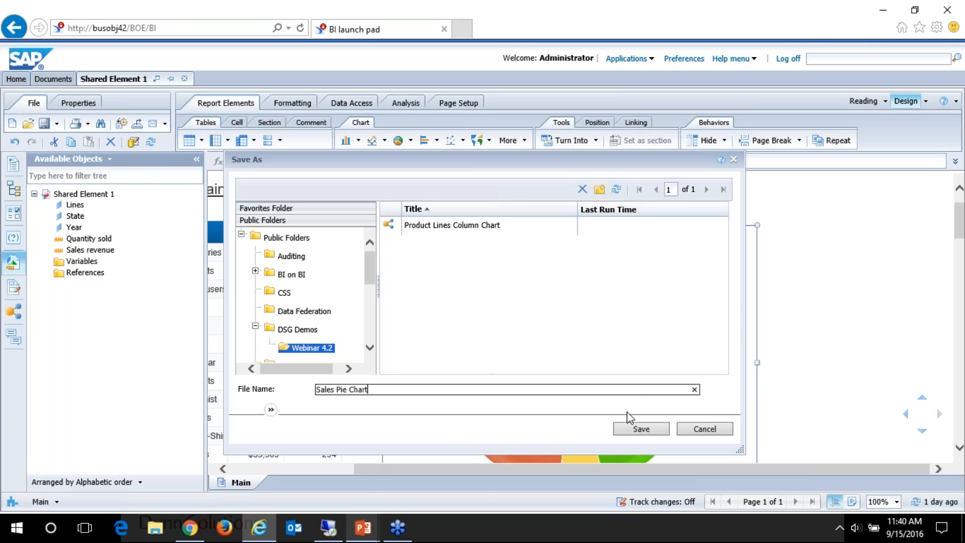
left_click(640, 428)
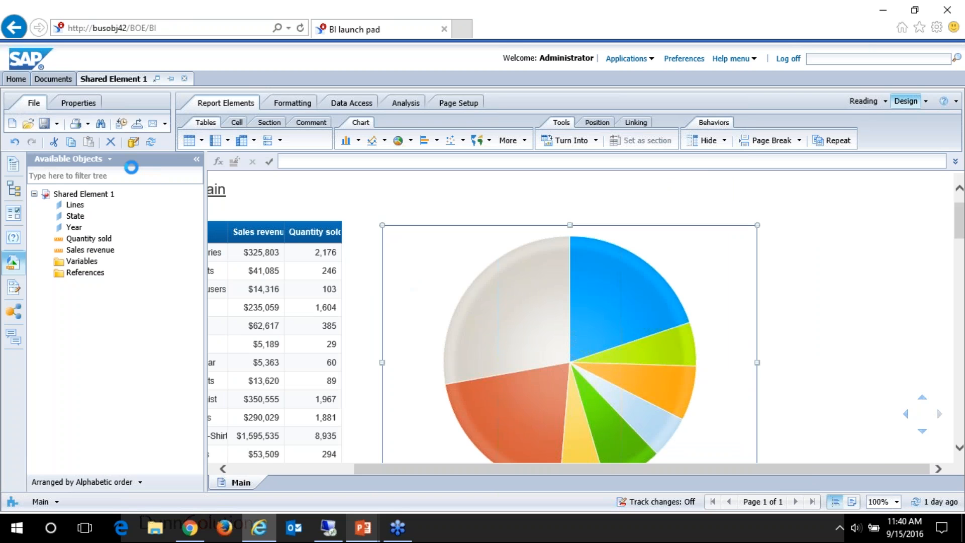
Step: Refresh the Webinar 4.2 document list and open Shared Element 2 for modification
left_click(61, 81)
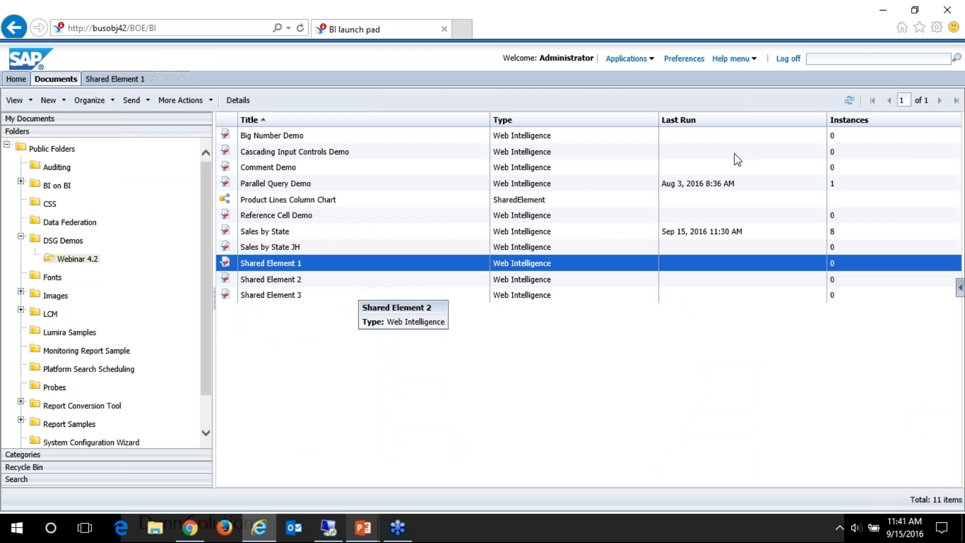
left_click(848, 101)
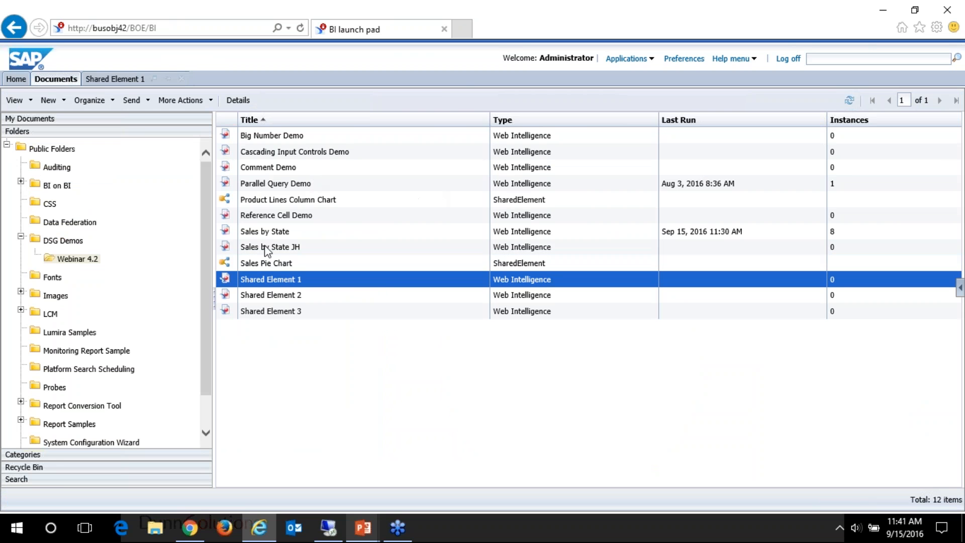
right_click(280, 297)
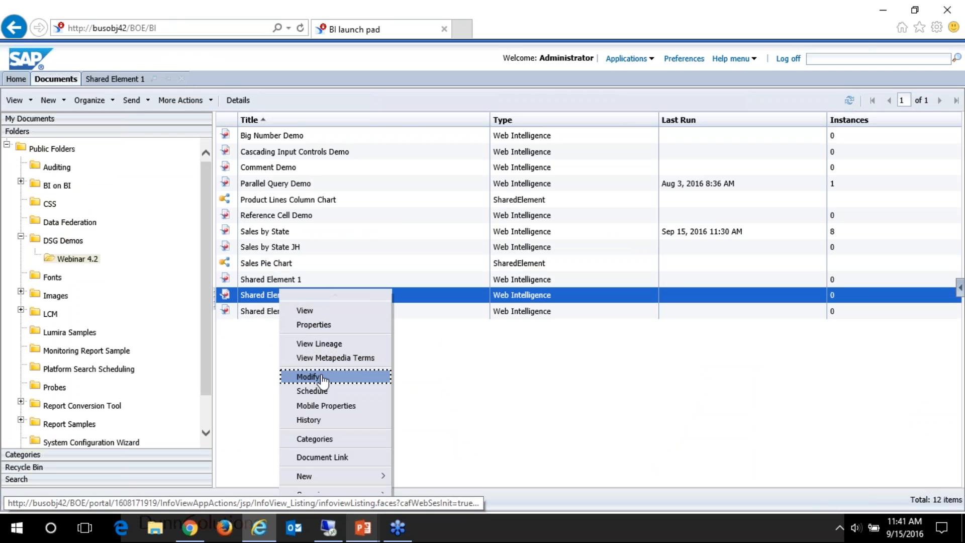
left_click(382, 377)
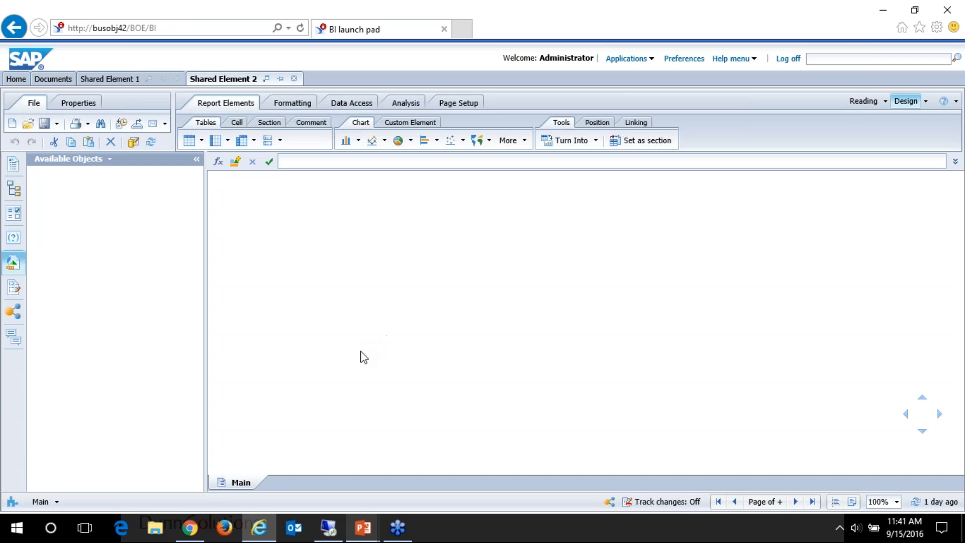
Step: Delete the sales revenue column chart beside the table in Shared Element 2
left_click(656, 282)
left_click(673, 283)
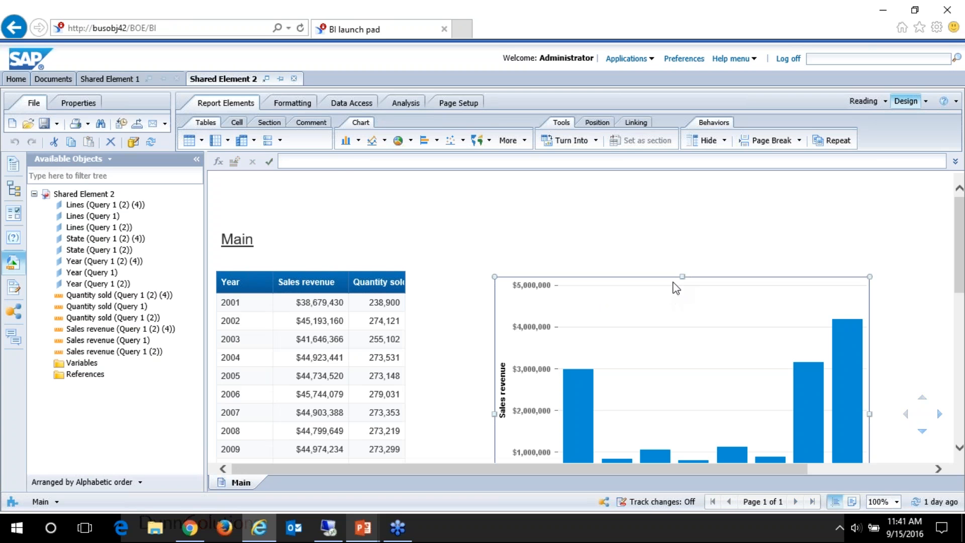
key("Delete")
Step: Insert the shared Sales Pie Chart from Public Folders, DSG Demos, Webinar 4.2 into the empty area beside the yearly sales table
left_click(14, 311)
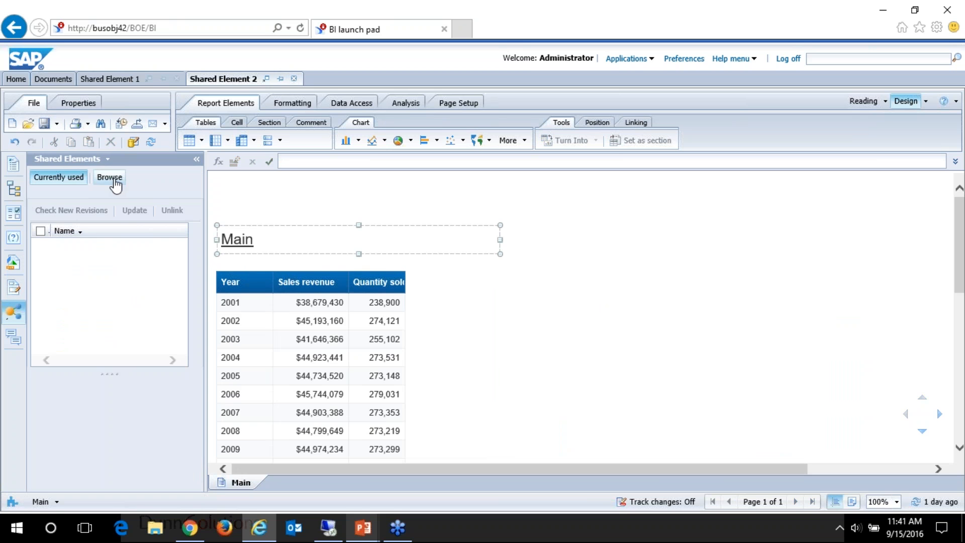
left_click(110, 178)
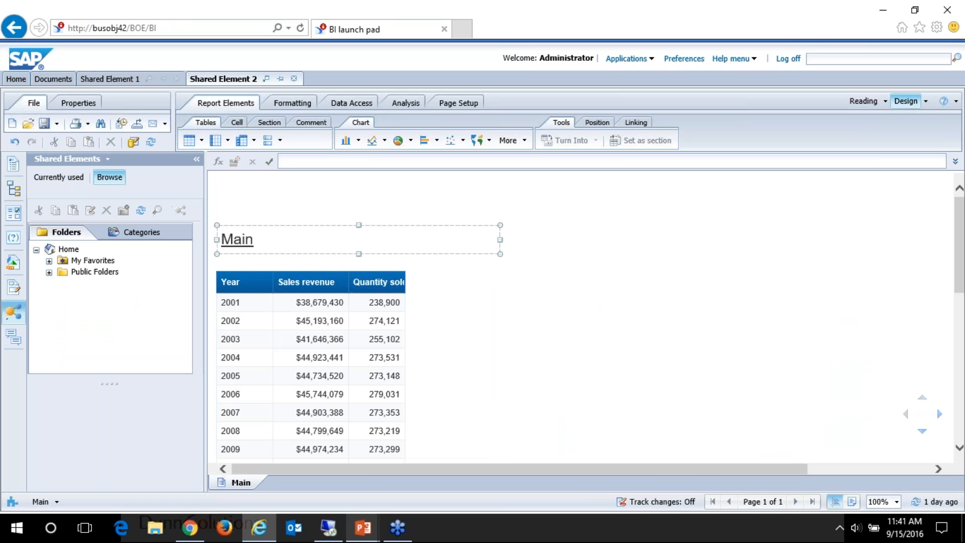
left_click(49, 272)
scroll(75, 294, "down", 1)
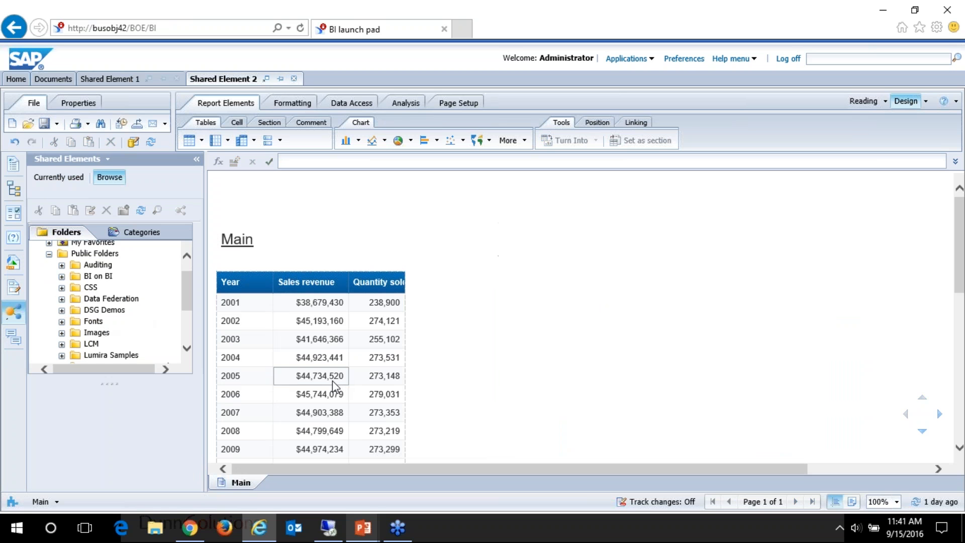
left_click(387, 400)
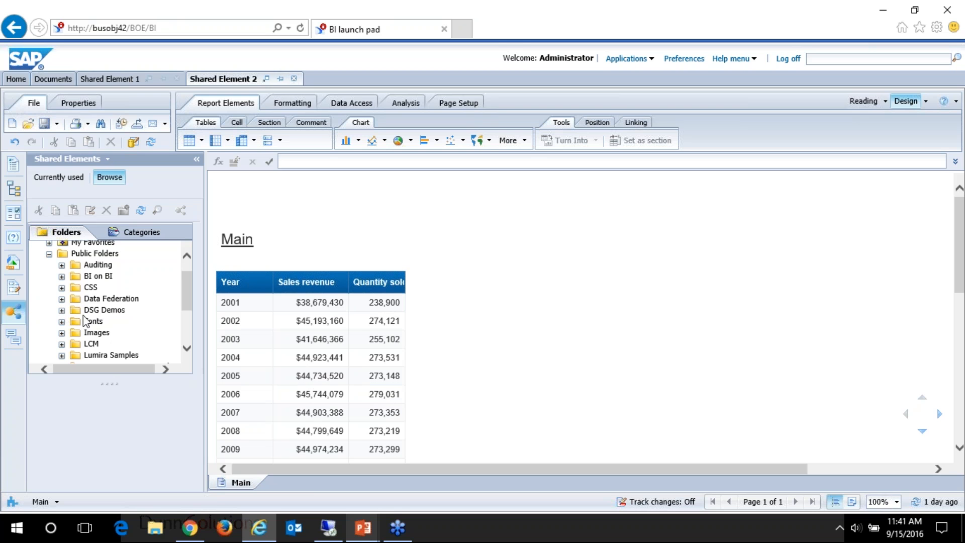
scroll(73, 299, "down", 1)
left_click(62, 291)
left_click(75, 303)
left_click(148, 327)
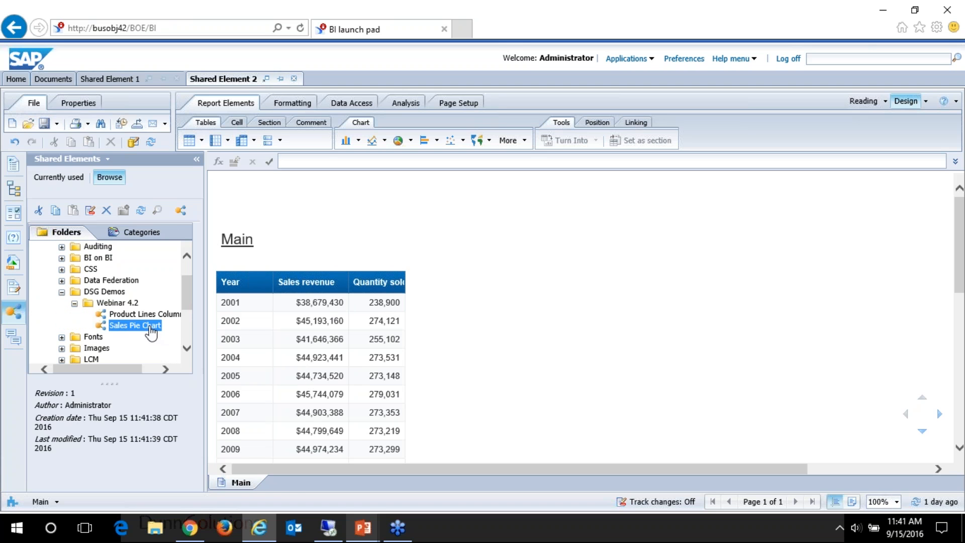
left_click_drag(143, 329, 535, 299)
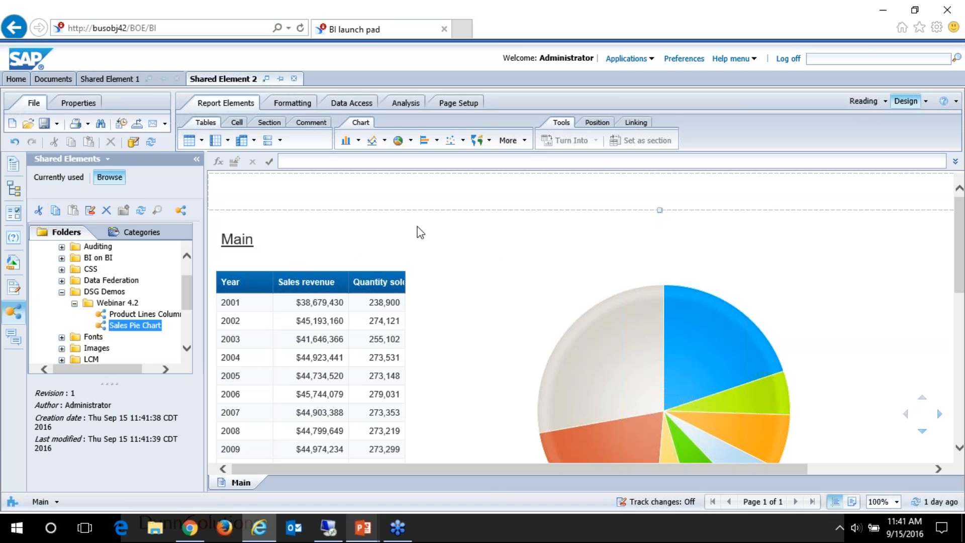
Step: Save the Shared Element 2 document and close it
left_click(46, 126)
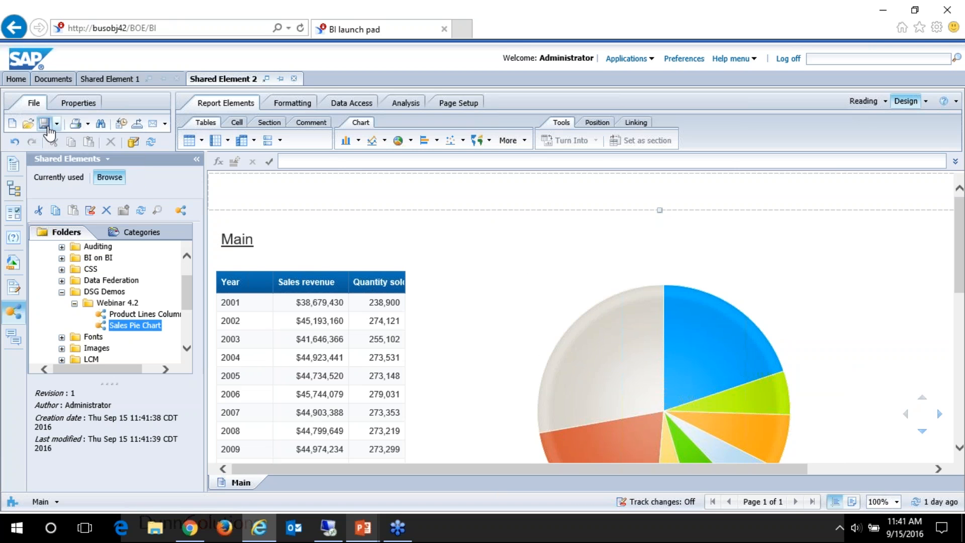
left_click(294, 80)
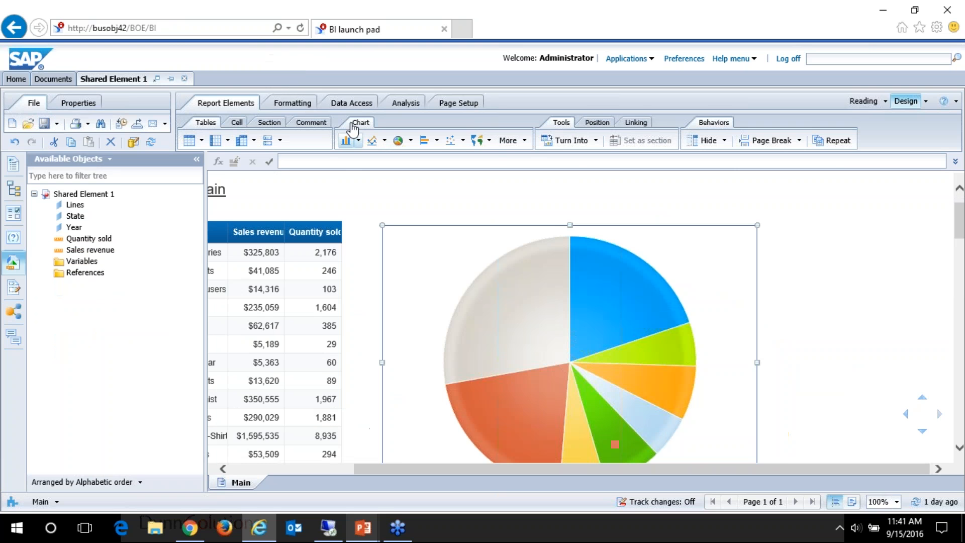
Step: Turn the pie chart in Shared Element 1 into a Pie with Variable Slice Depth, using Quantity sold as the depth size
right_click(670, 269)
mouse_move(736, 332)
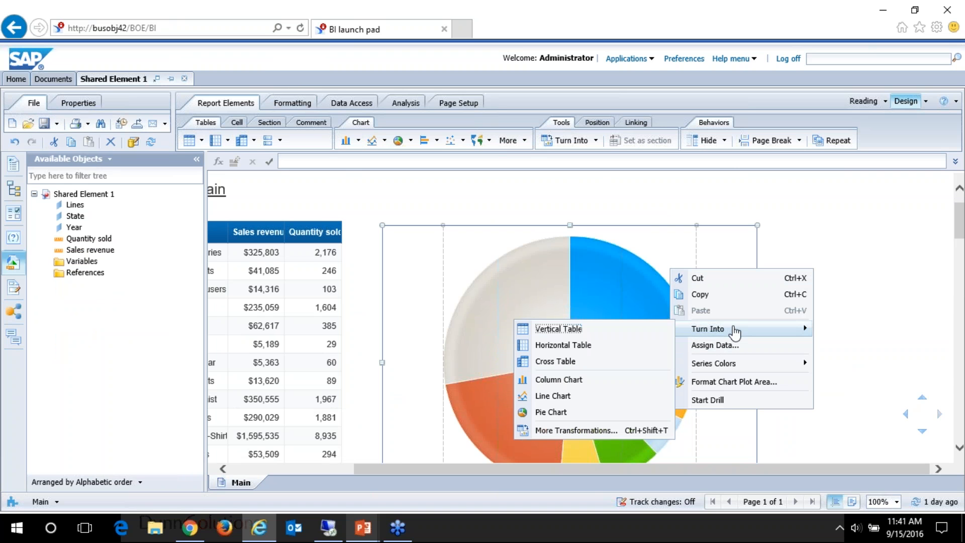
left_click(572, 430)
left_click(405, 213)
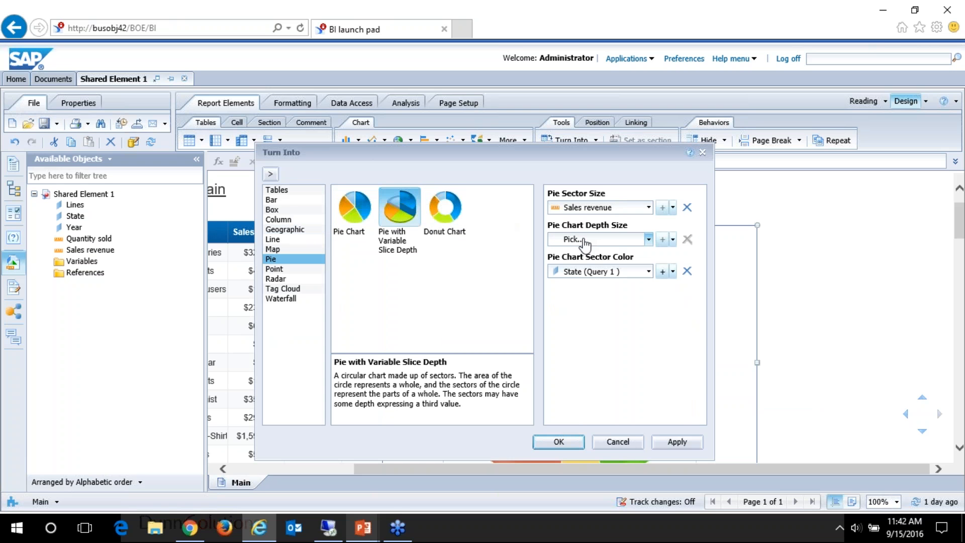
left_click(649, 240)
left_click(602, 274)
left_click(557, 442)
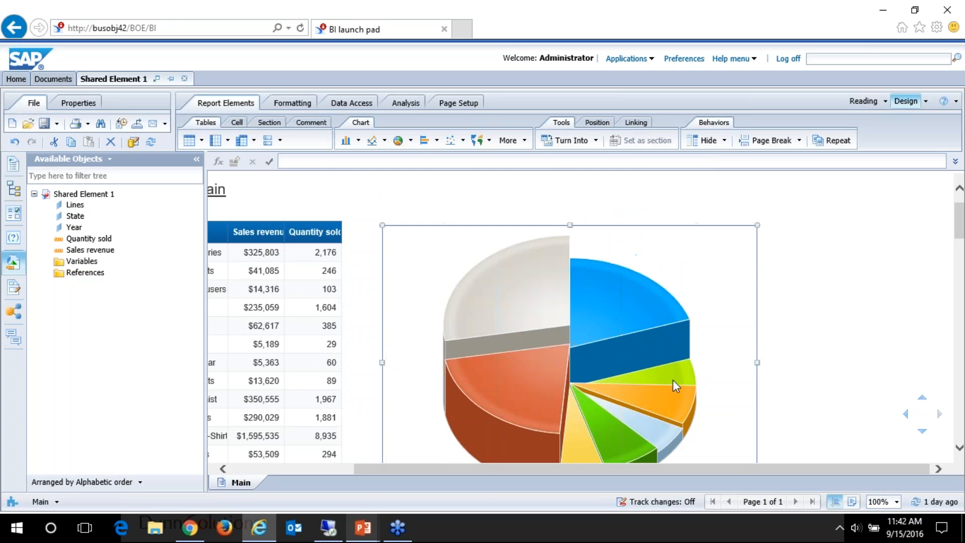
scroll(721, 299, "down", 3)
scroll(721, 304, "up", 2)
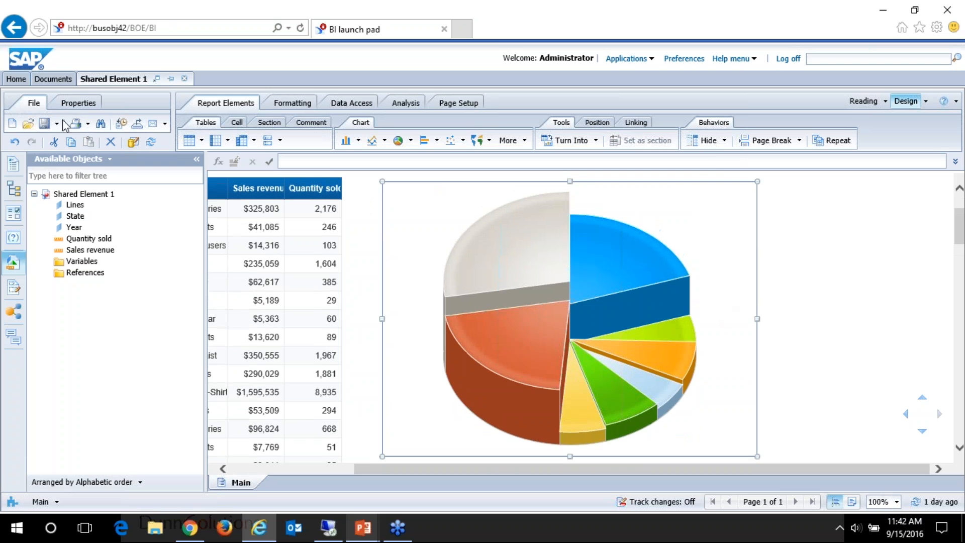
Step: Save the modified pie chart as a shared element in the Webinar 4.2 folder, overwriting the existing Sales Pie Chart
right_click(493, 207)
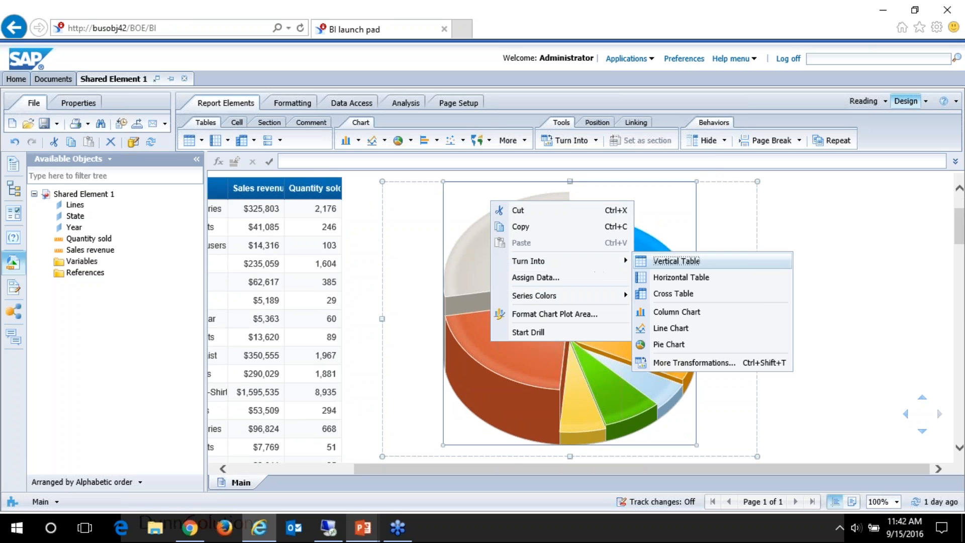
right_click(727, 208)
mouse_move(799, 331)
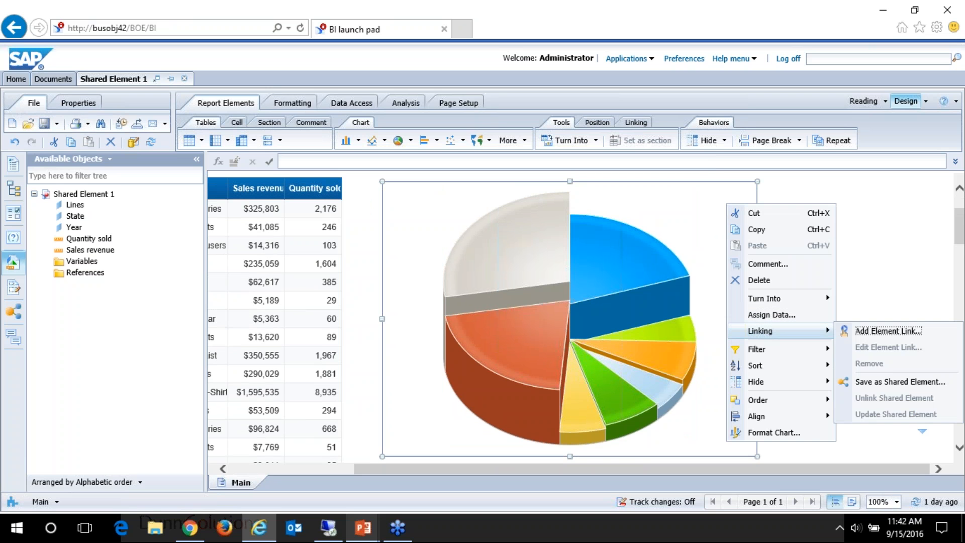
left_click(887, 380)
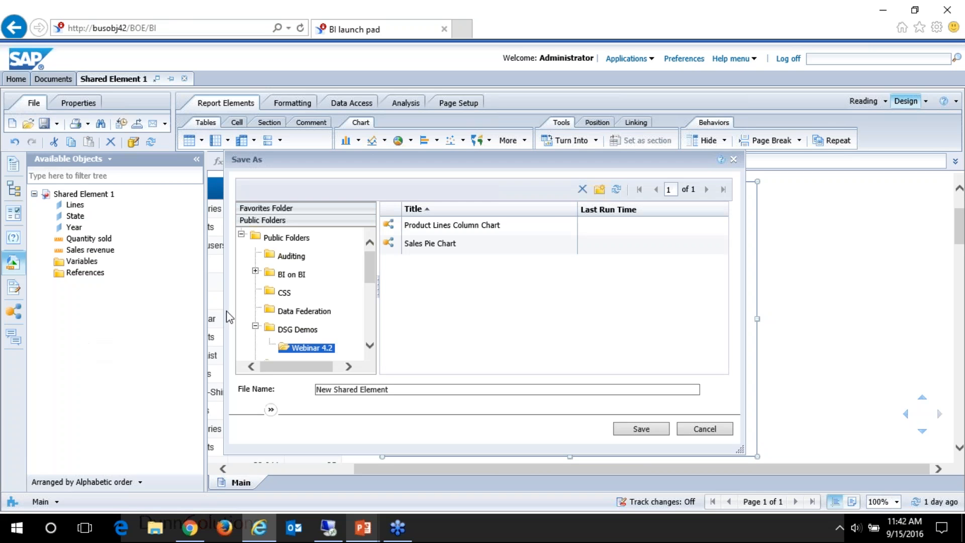
left_click(413, 250)
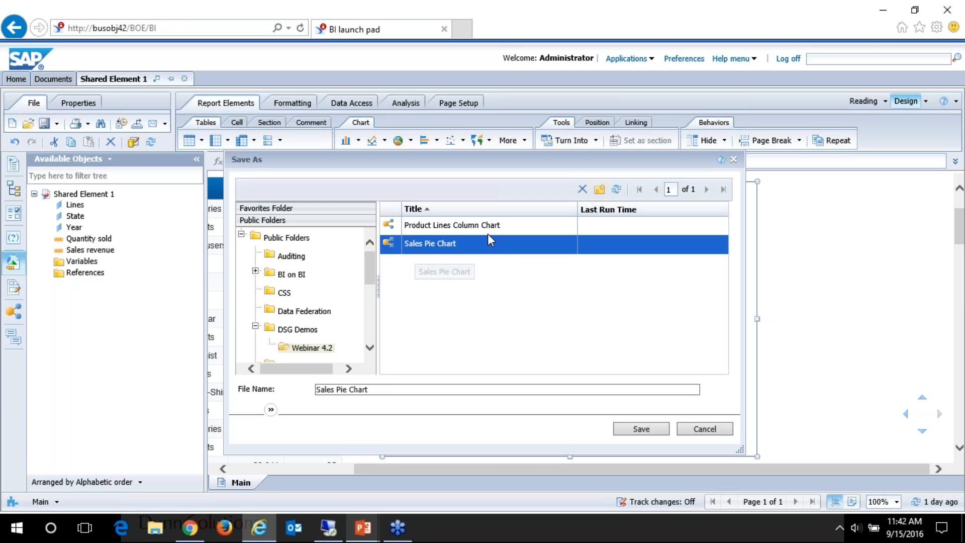
left_click(628, 427)
left_click(494, 336)
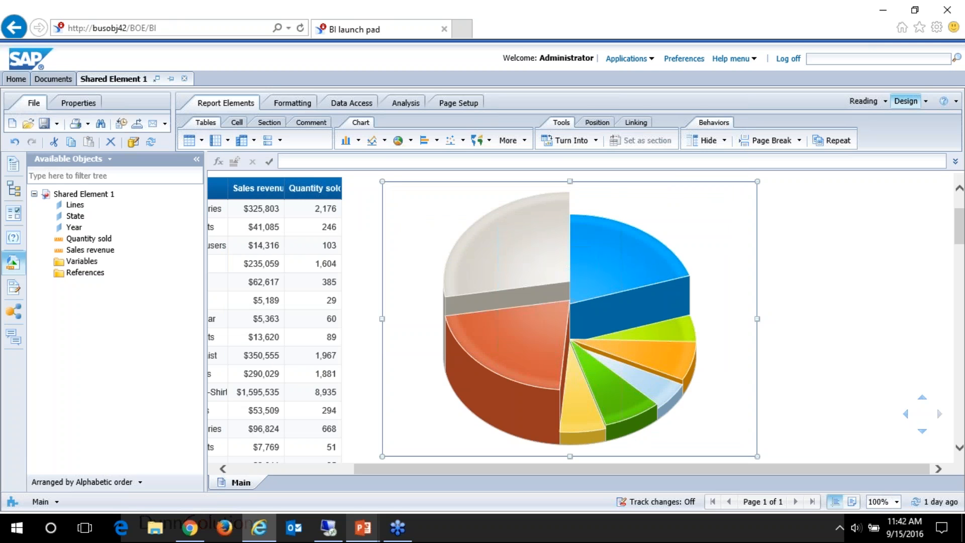
Step: Close Shared Element 1 and open Shared Element 2 from the Webinar 4.2 folder for modification
left_click(184, 78)
left_click(523, 316)
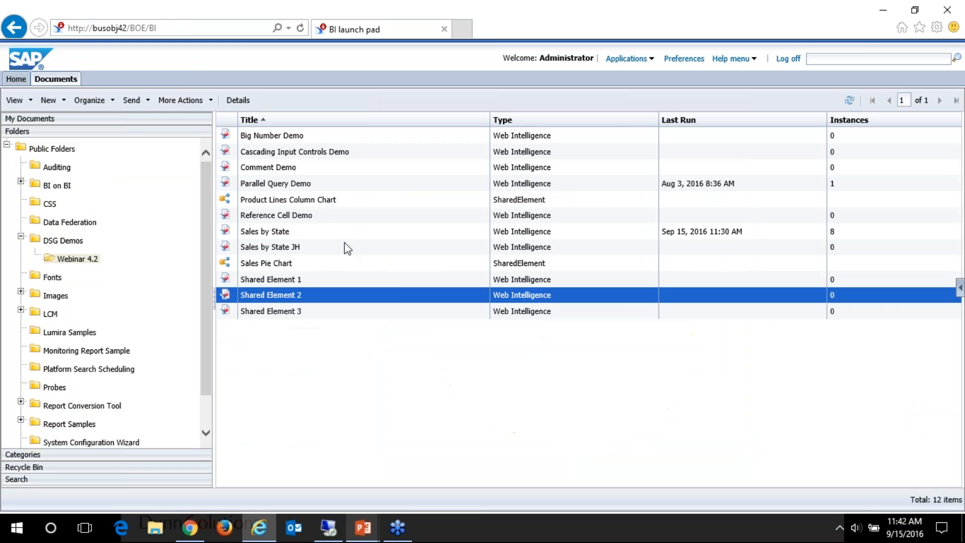
right_click(292, 303)
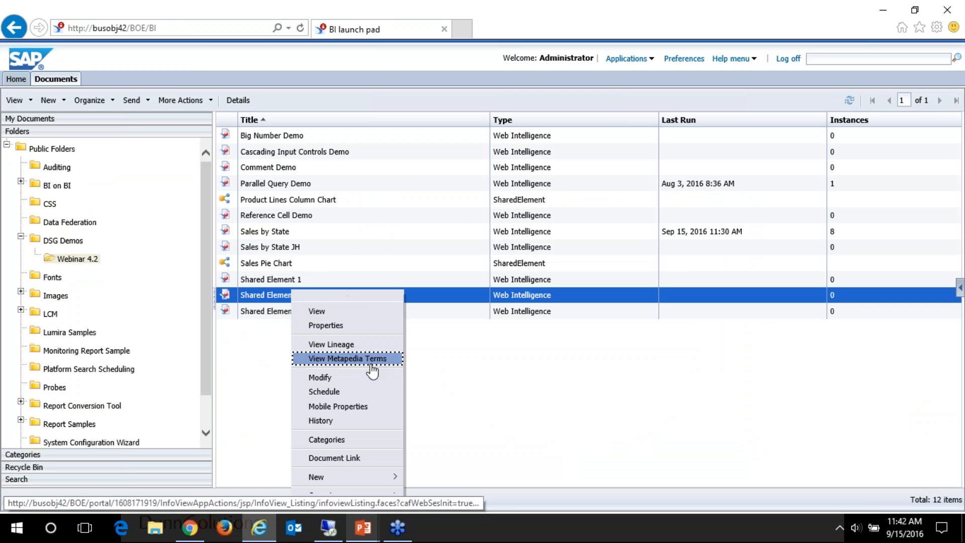
left_click(314, 375)
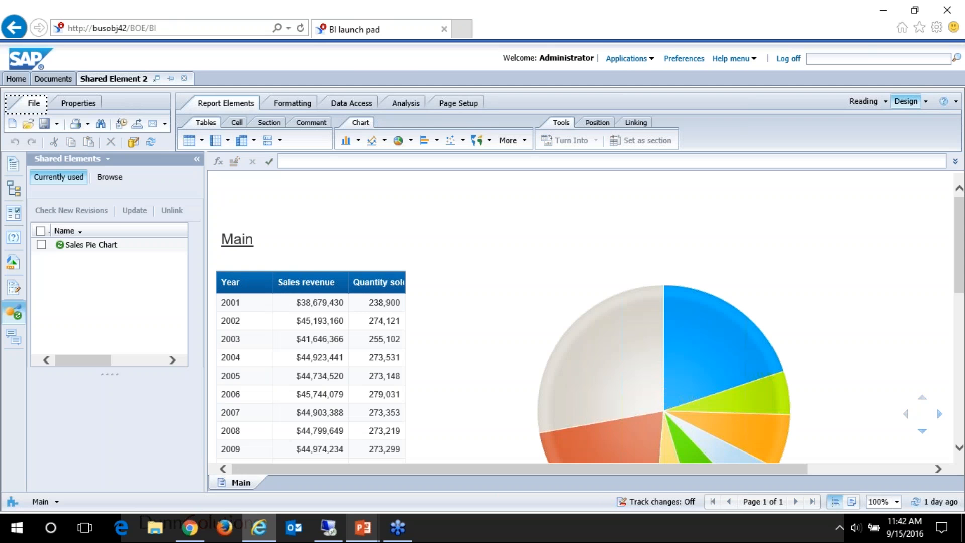
left_click(521, 311)
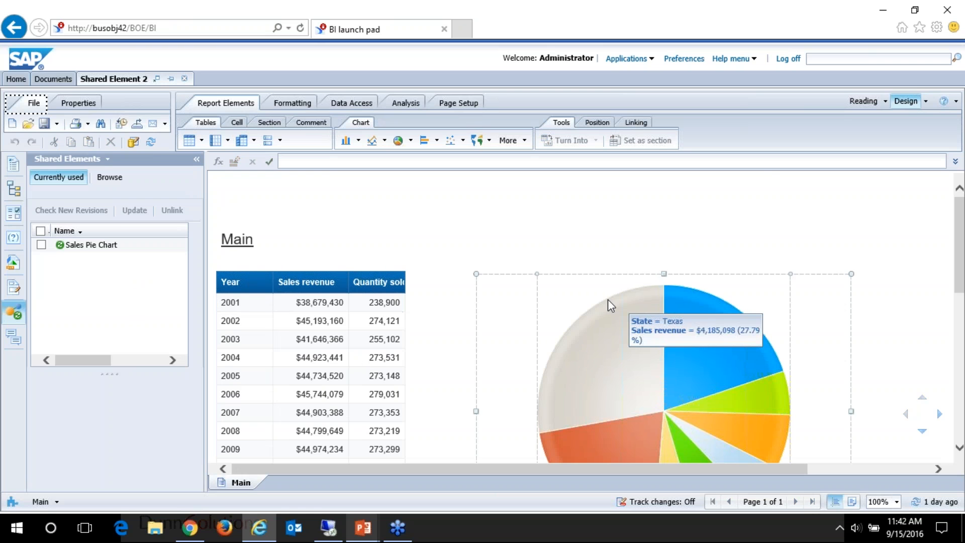
left_click(463, 282)
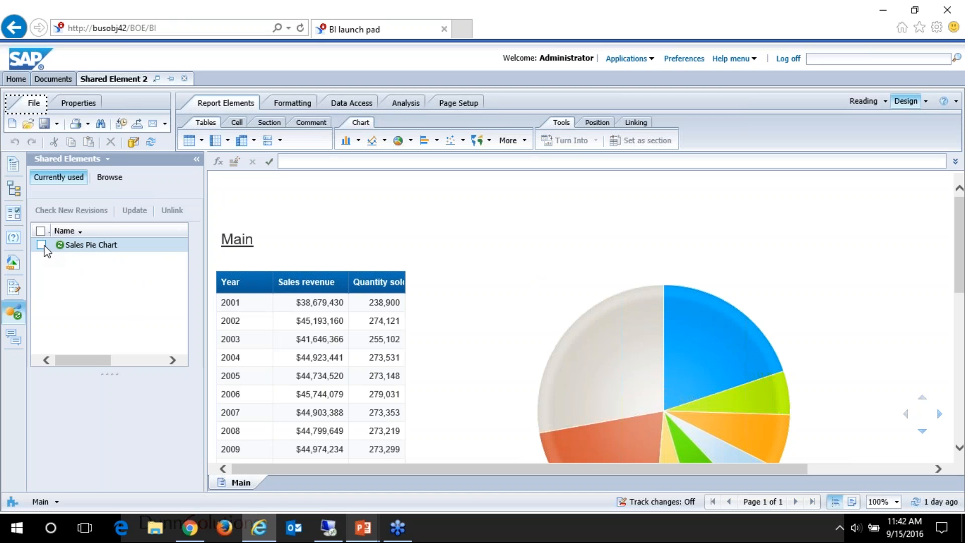
Step: Update the linked Sales Pie Chart in Shared Element 2 to its latest revision and check its revision details and chart values
left_click(41, 245)
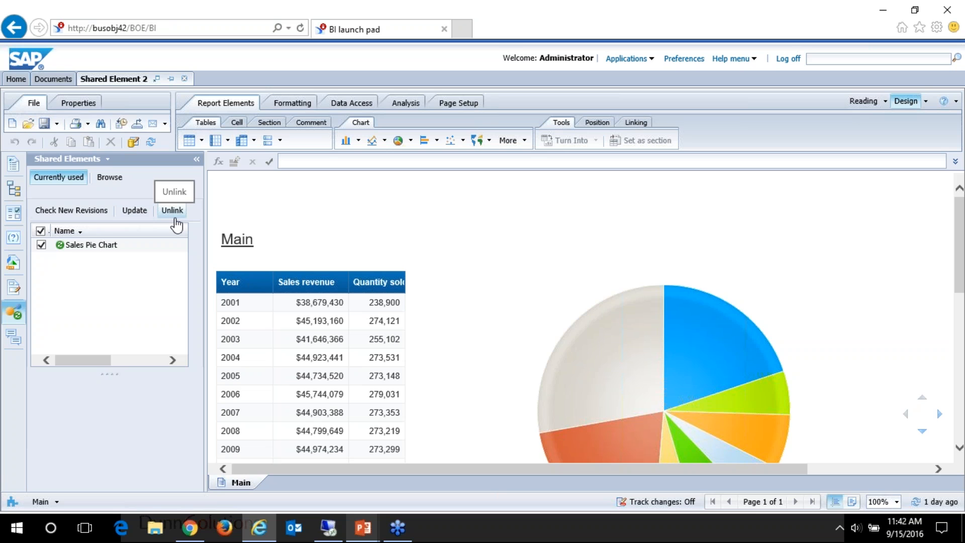
left_click(124, 215)
left_click(707, 309)
scroll(717, 319, "down", 3)
scroll(722, 329, "up", 3)
left_click(309, 277)
left_click(93, 246)
mouse_move(684, 292)
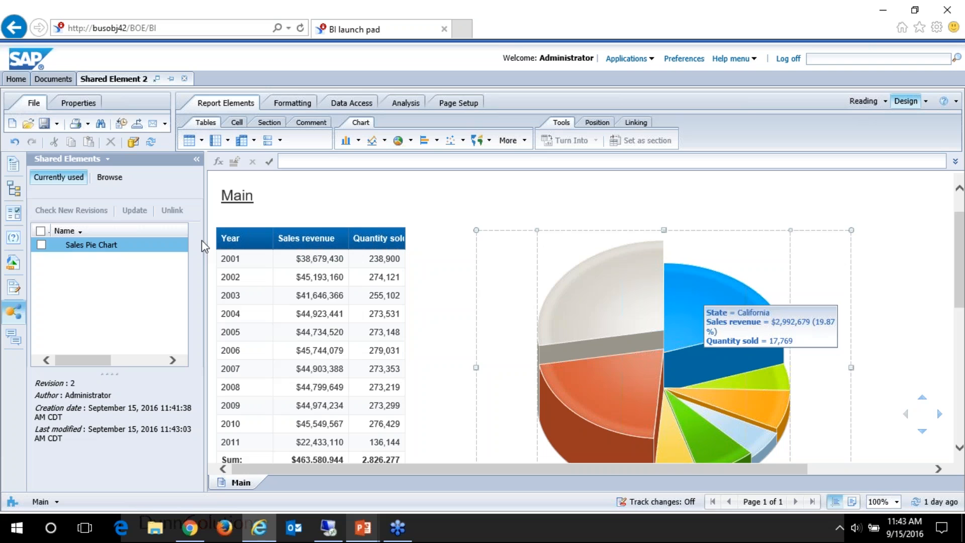
Step: Unlink the Sales Pie Chart in Shared Element 2 from its shared element
left_click(41, 245)
left_click(176, 211)
mouse_move(683, 324)
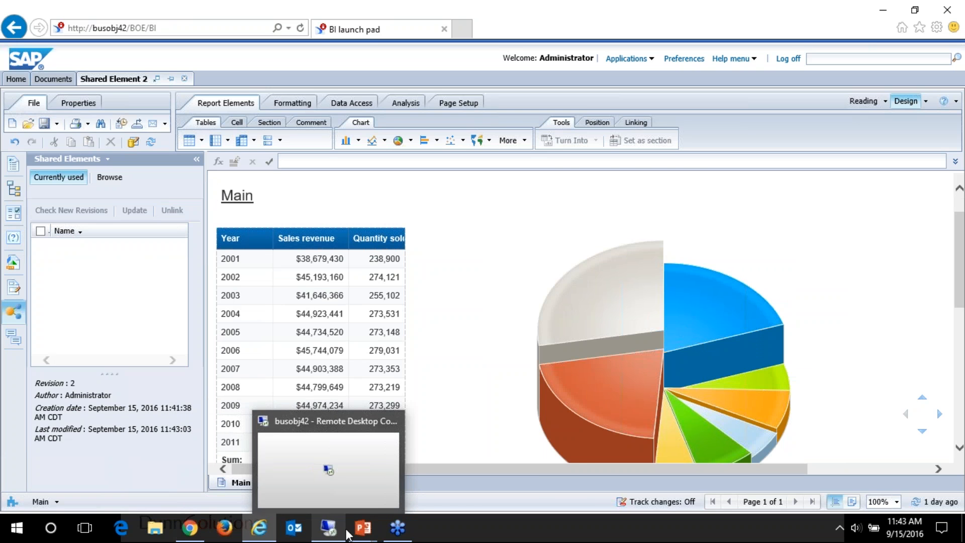
Step: Switch to the PowerPoint slide show and advance to the Shared Elements slide about update notifications and unlinking
mouse_move(363, 527)
left_click(390, 452)
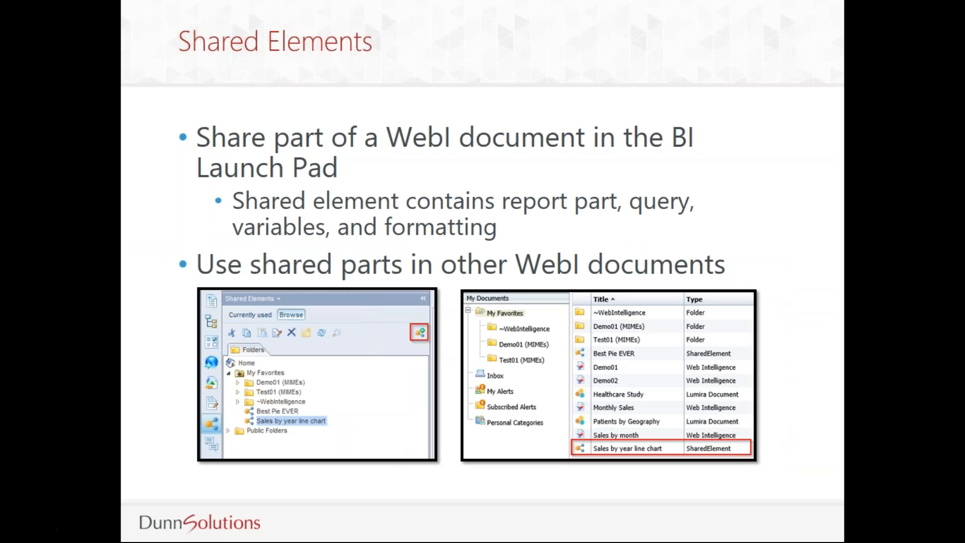
key("Right")
key("Right")
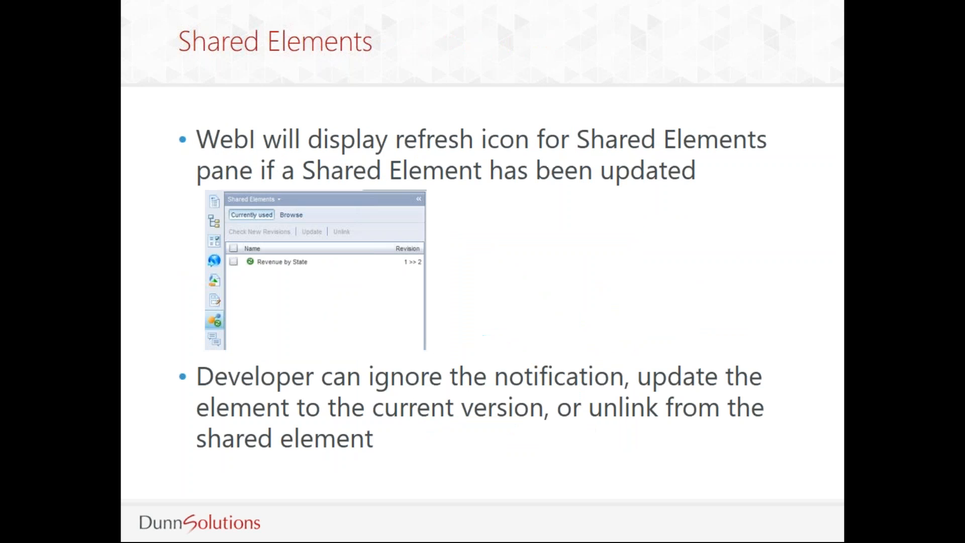
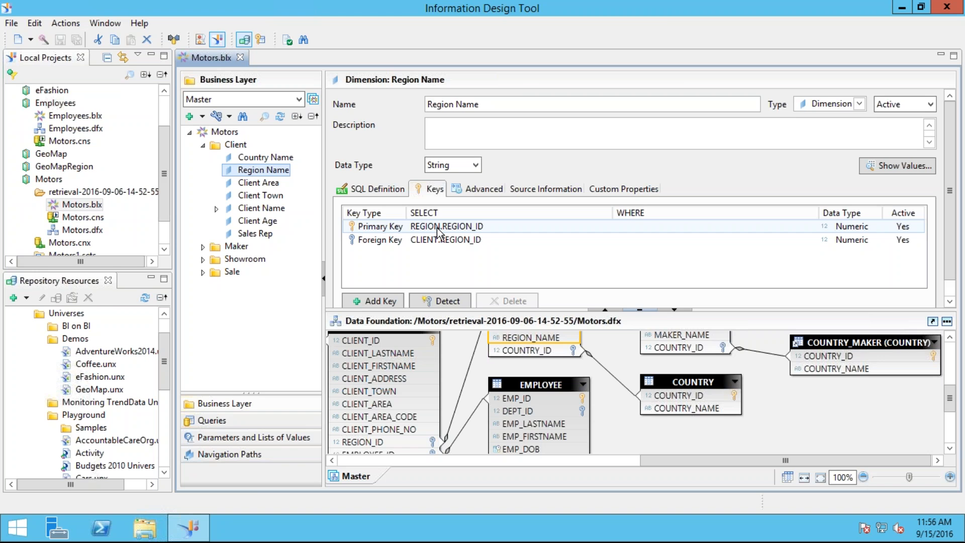
Step: Switch from Information Design Tool to the PowerPoint slide show and review the Steps to Create a Set slide
mouse_move(498, 9)
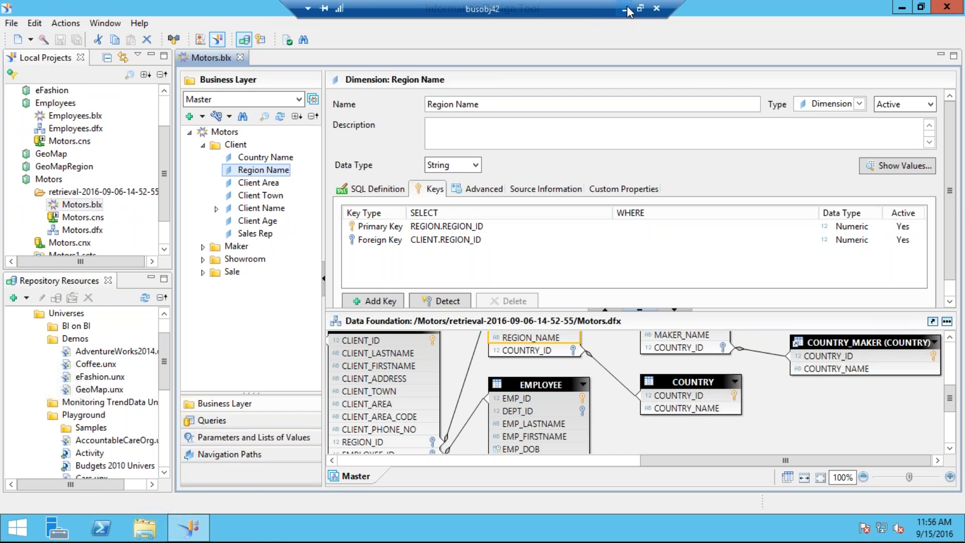
left_click(625, 9)
mouse_move(363, 527)
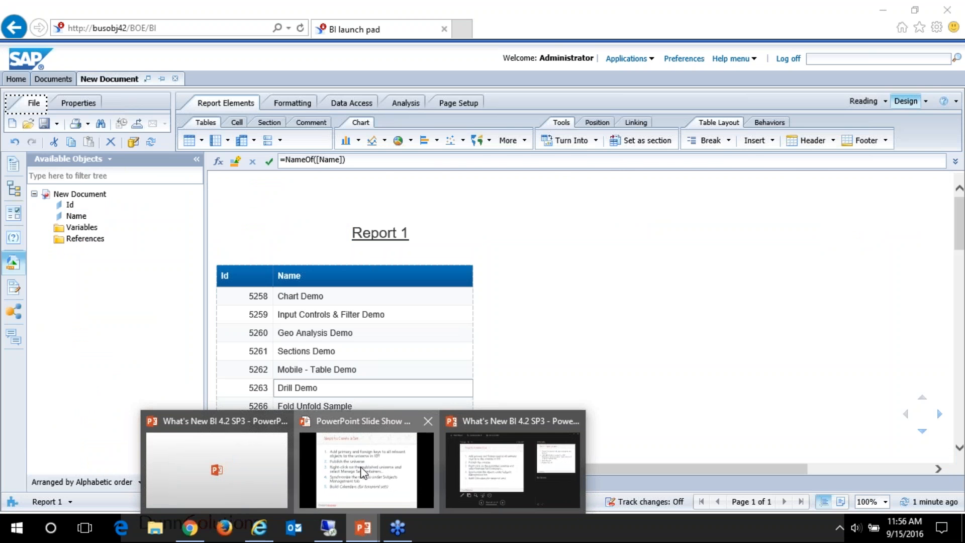
left_click(361, 472)
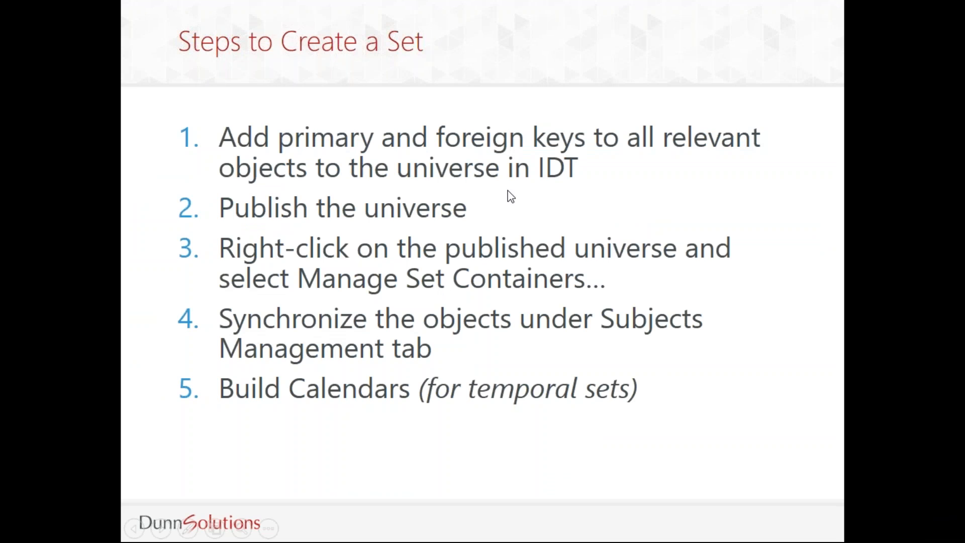
Step: Switch back to Information Design Tool, manage the set containers of Motors.unx and synchronize its subjects with the universe
key("alt+Tab")
key("alt+Tab")
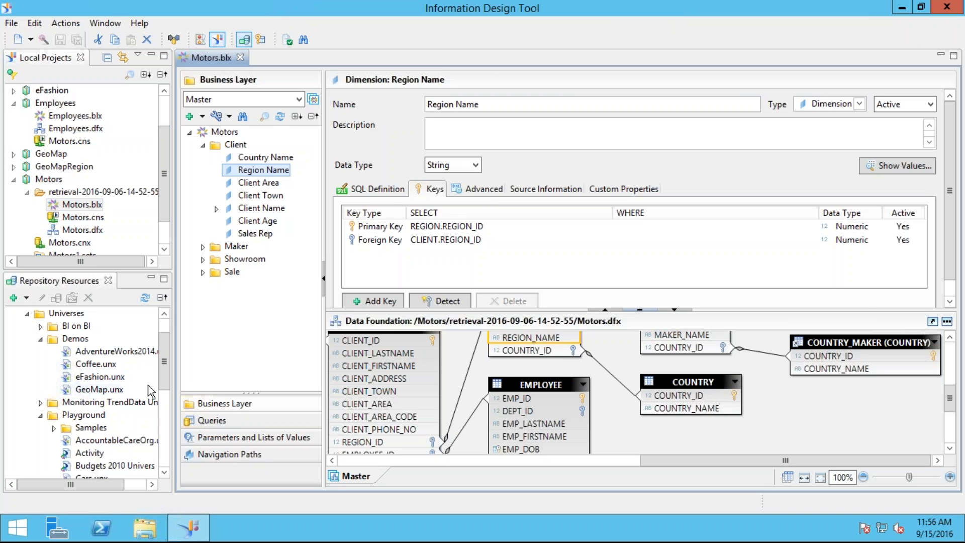
left_click_drag(167, 373, 164, 418)
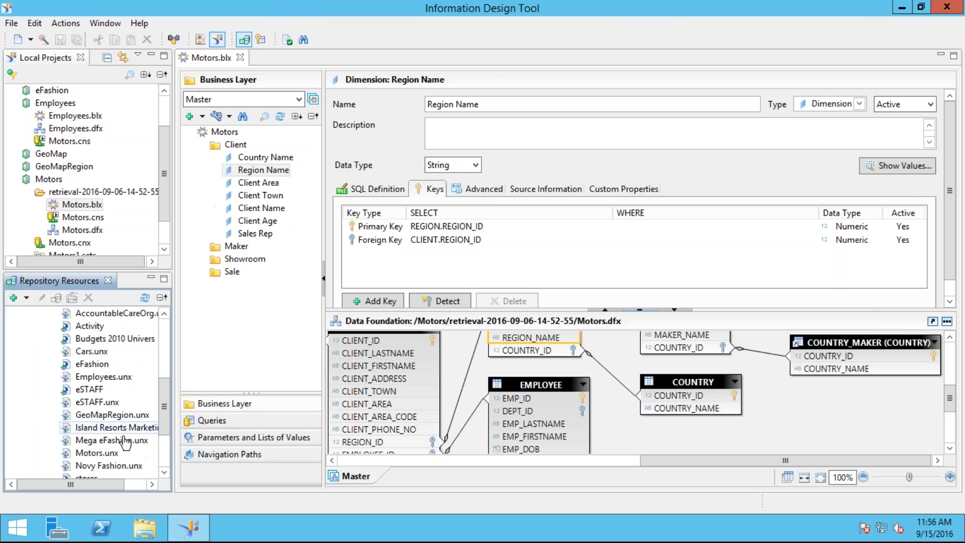
right_click(103, 452)
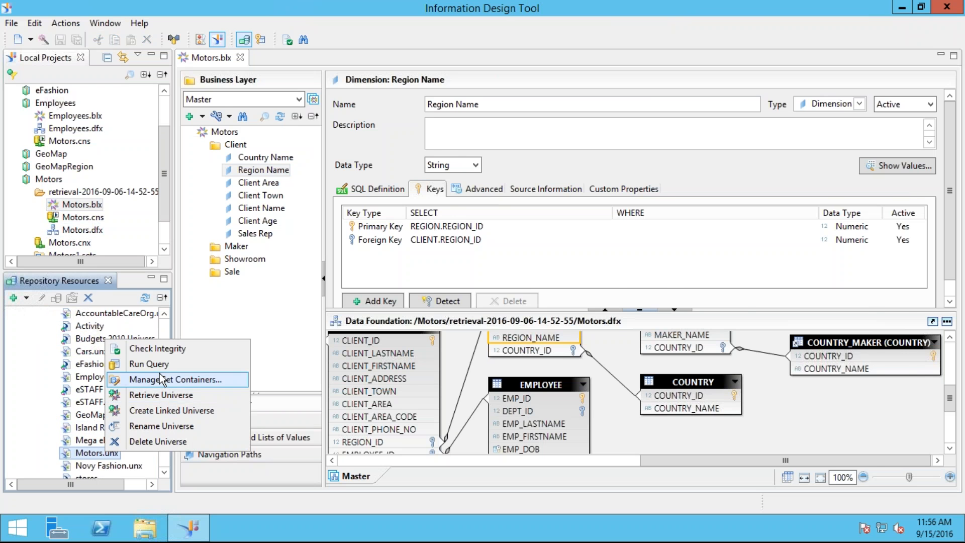
left_click(166, 379)
left_click_drag(556, 152, 379, 112)
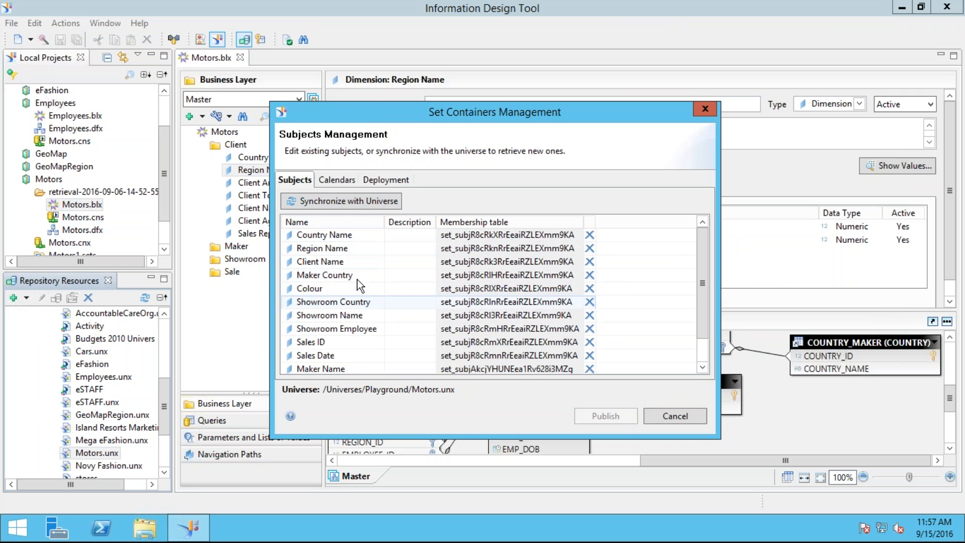
left_click(337, 201)
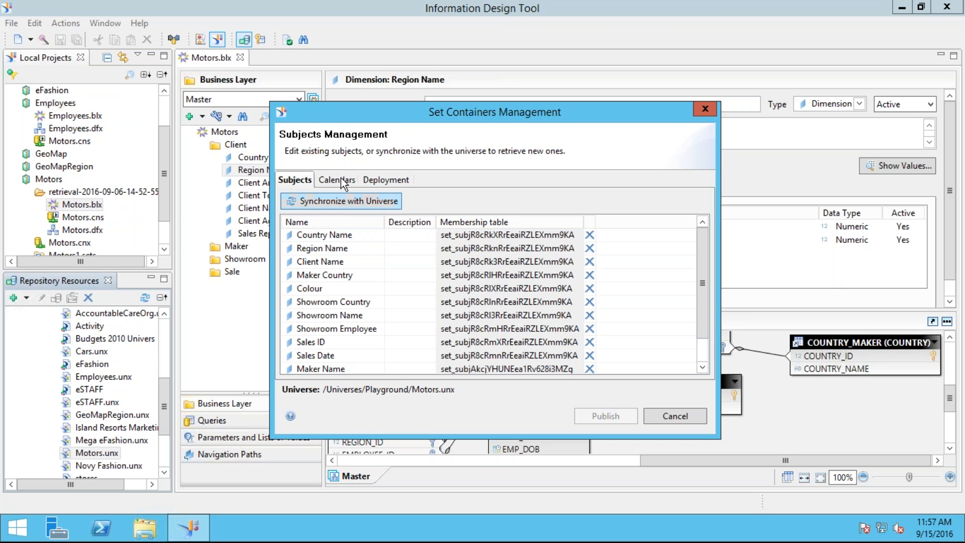
Step: Start a new calendar in the set containers of Motors.unx and name it MarketingTarget
left_click(343, 182)
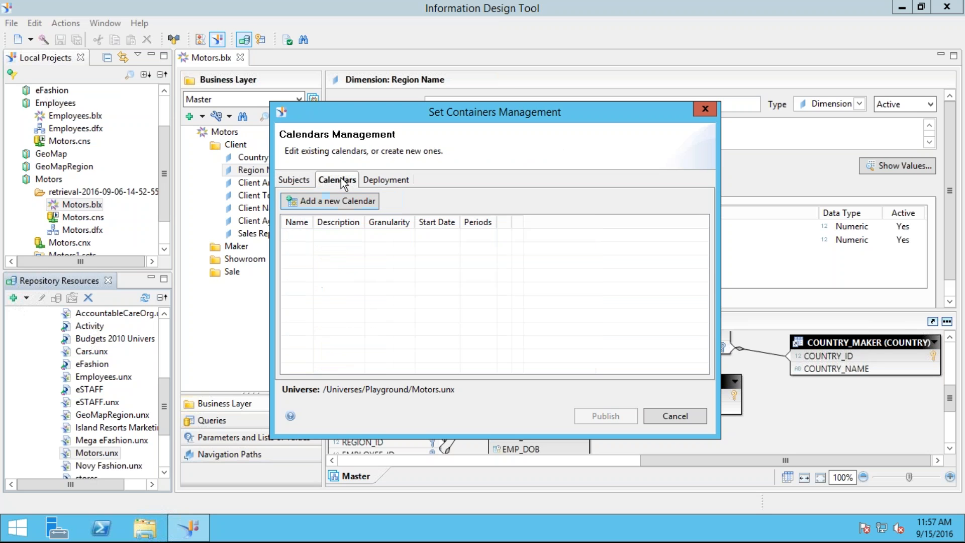
left_click(336, 204)
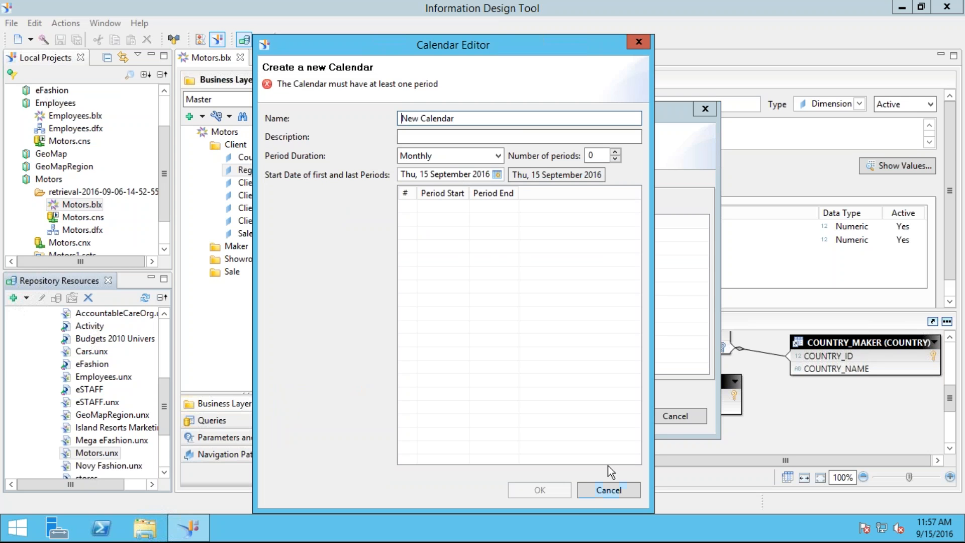
left_click_drag(504, 113, 361, 108)
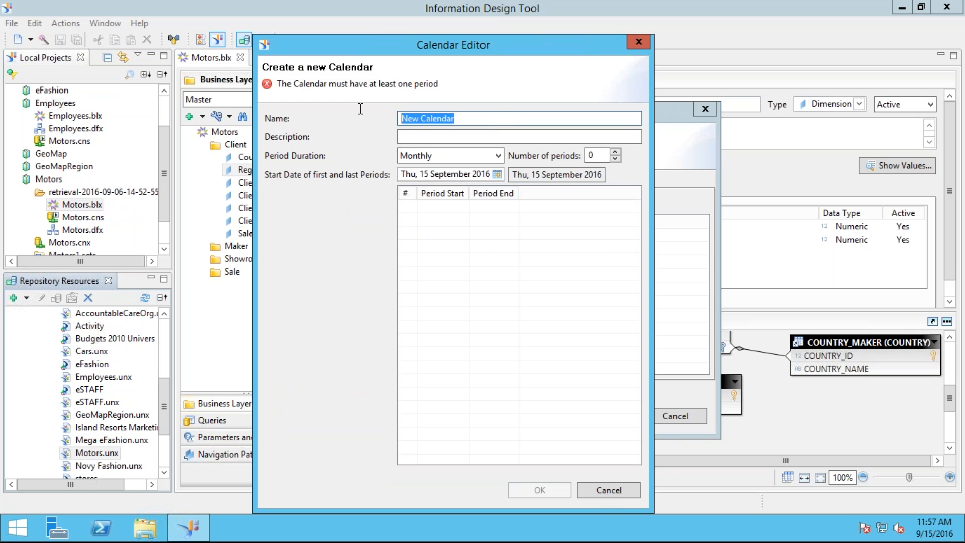
type("Ta")
key("BackSpace")
type("MarketingTarget")
Step: Set the MarketingTarget calendar to a quarterly period duration with 4 periods
left_click(451, 156)
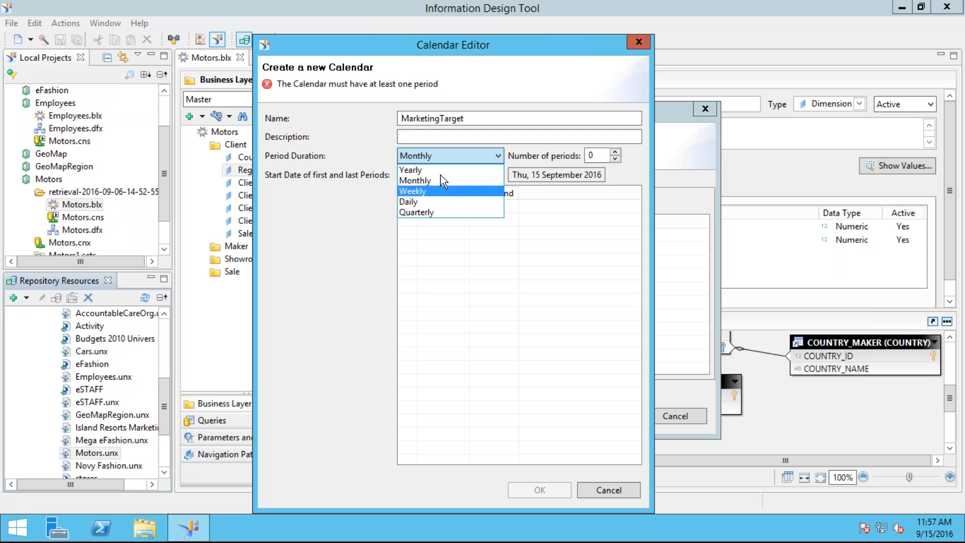
left_click(434, 212)
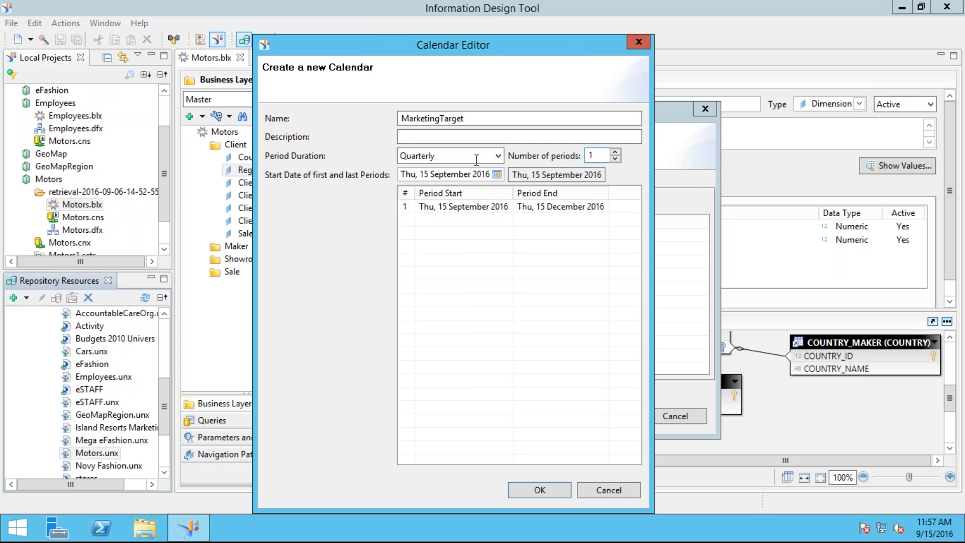
left_click_drag(595, 155, 555, 155)
type("4")
key("Tab")
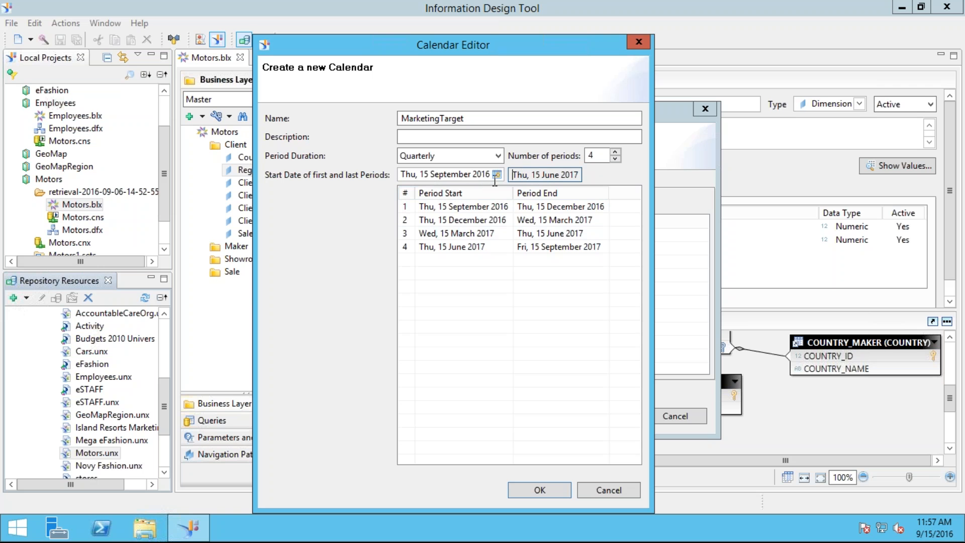
Step: Try a monthly period duration with 12 periods for the MarketingTarget calendar, then discard the calendar
left_click(445, 156)
left_click(446, 180)
left_click(605, 156)
type("2")
key("Tab")
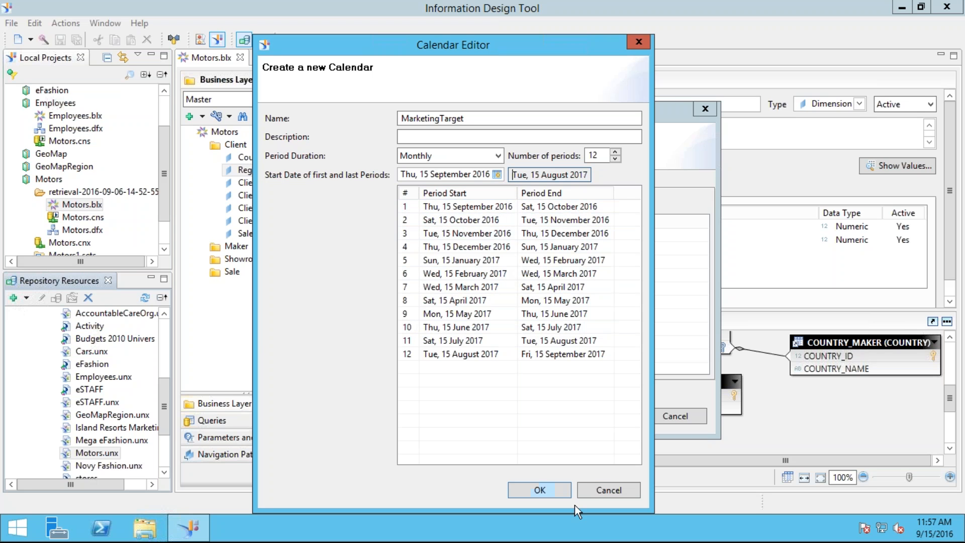
left_click(604, 488)
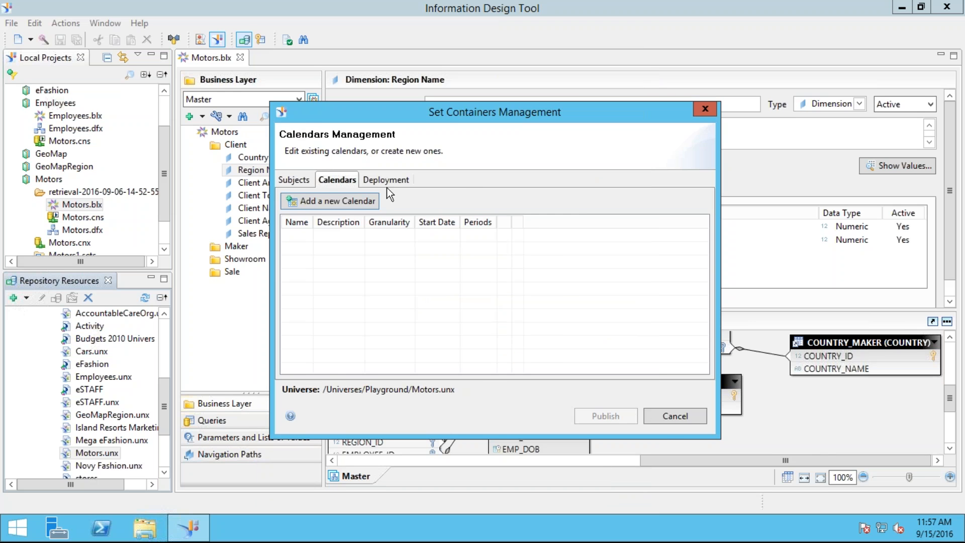
Step: View the deployed set containers of Motors.unx and close set container management without publishing
left_click(402, 181)
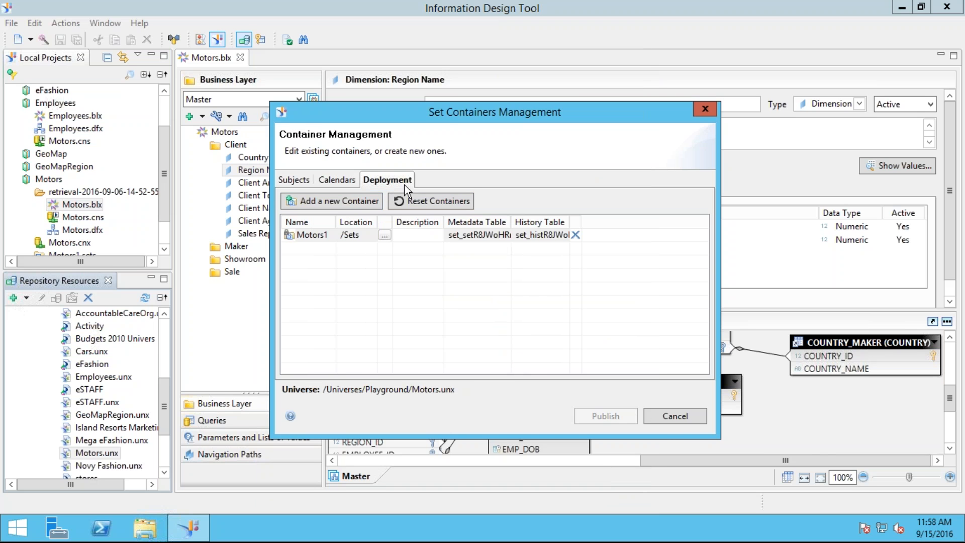
left_click(676, 416)
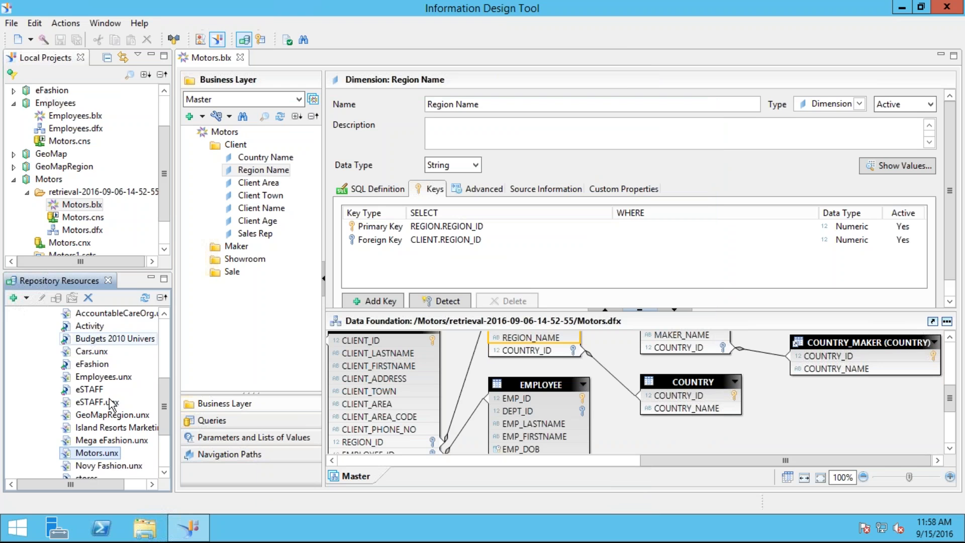
Step: Locate Motors1.sets in the repository's Sets folder and open its local copy from the Motors project
left_click(164, 342)
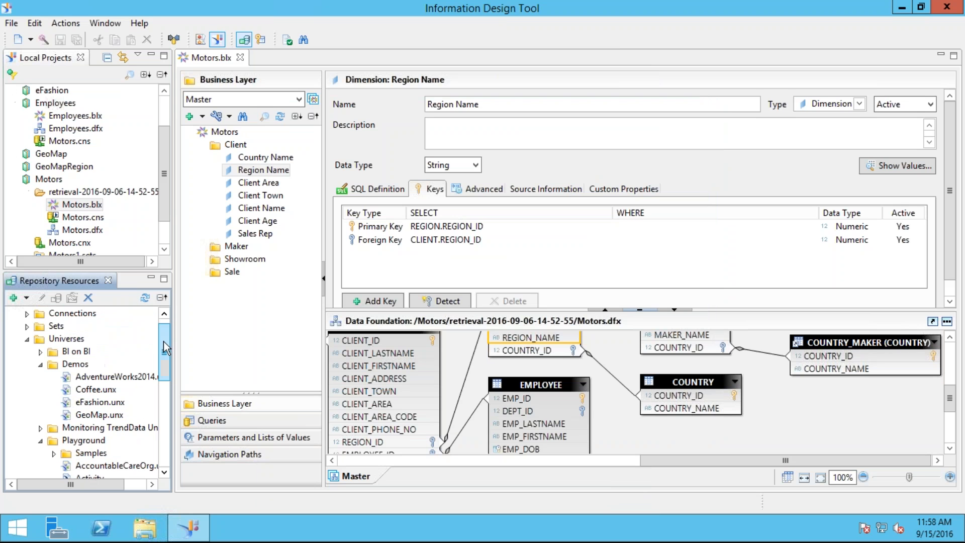
left_click(27, 327)
left_click(80, 342)
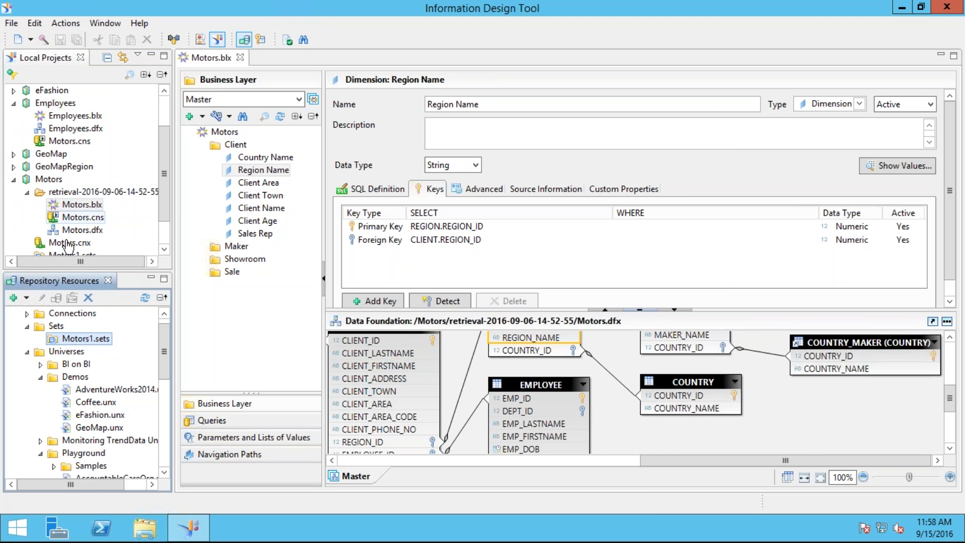
left_click(164, 249)
left_click(164, 249)
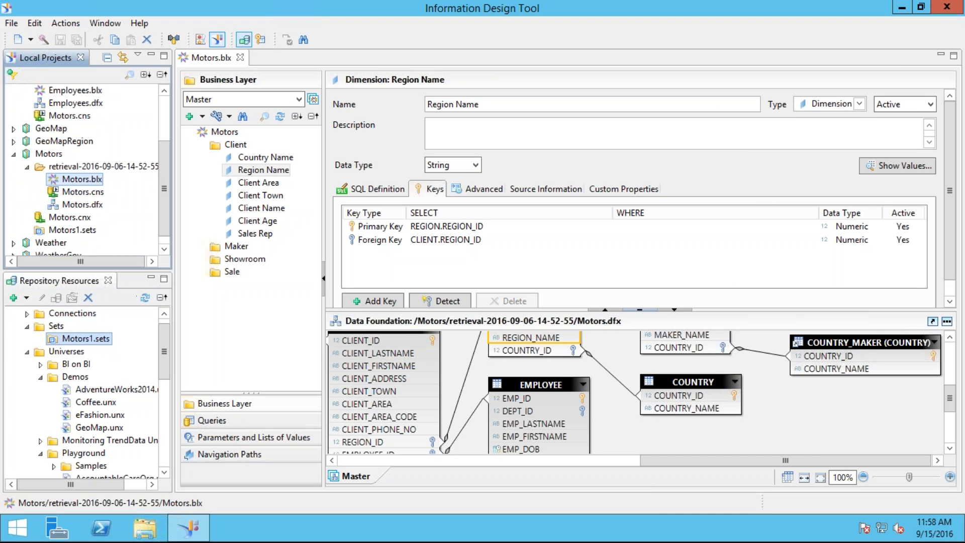
right_click(84, 342)
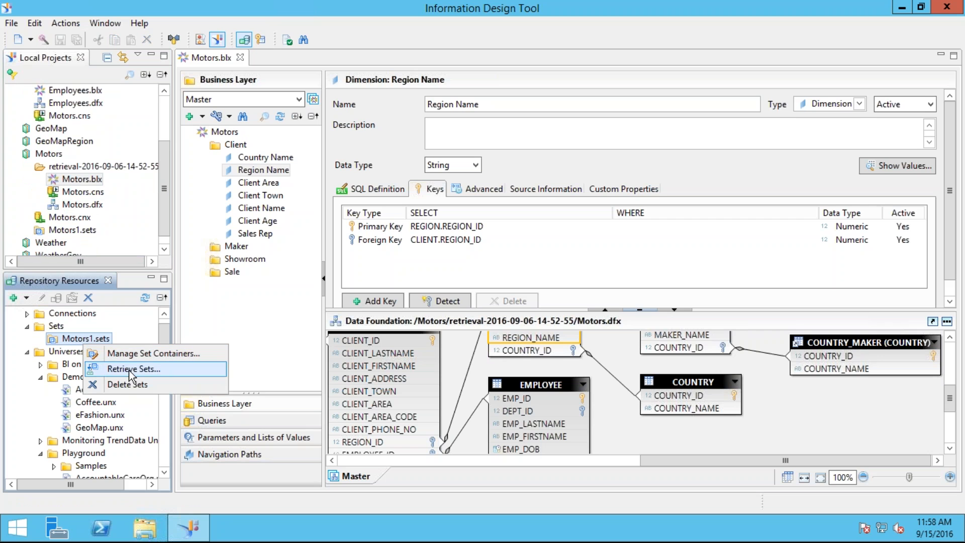
left_click(88, 231)
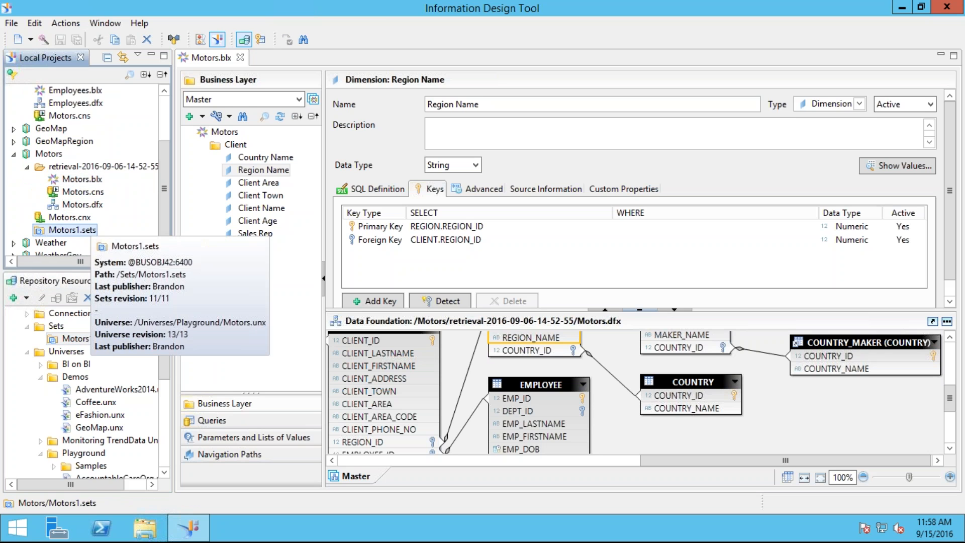
double_click(88, 231)
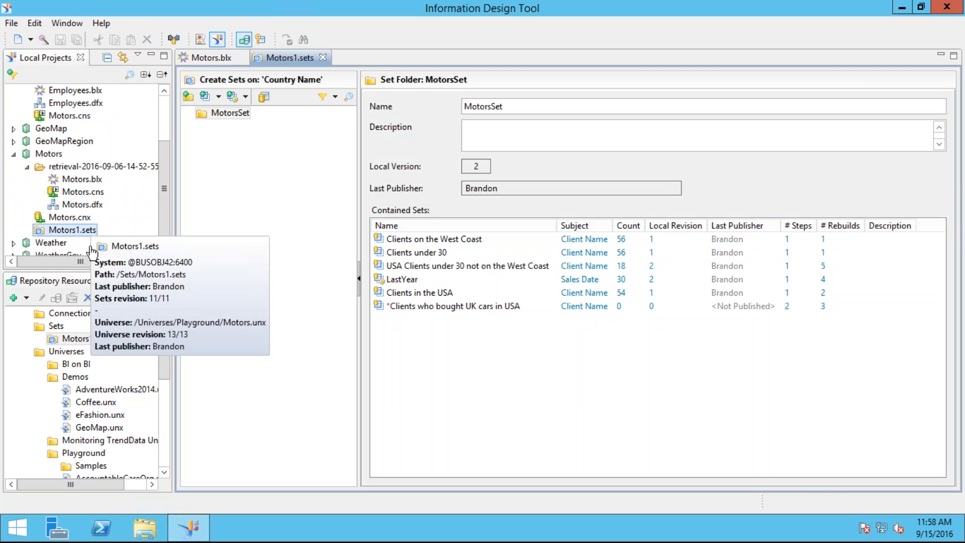
Step: Expand the MotorsSet folder and inspect the visual data step of the Clients on the West Coast set without changing it
left_click(190, 113)
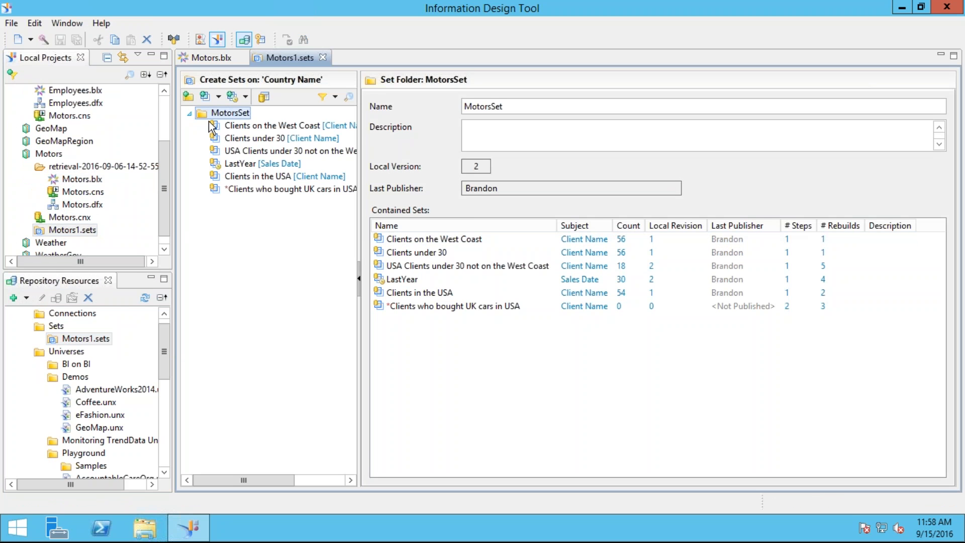
left_click(232, 125)
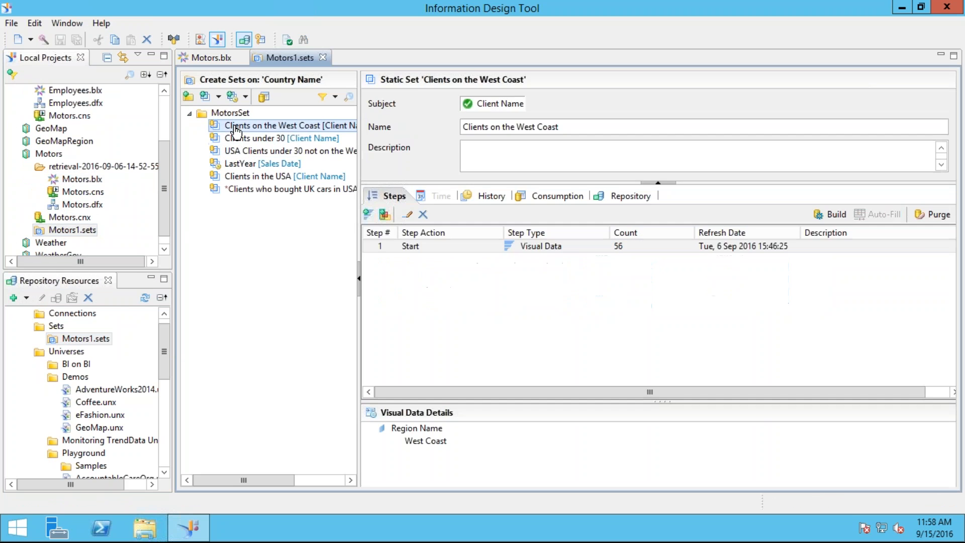
left_click(405, 216)
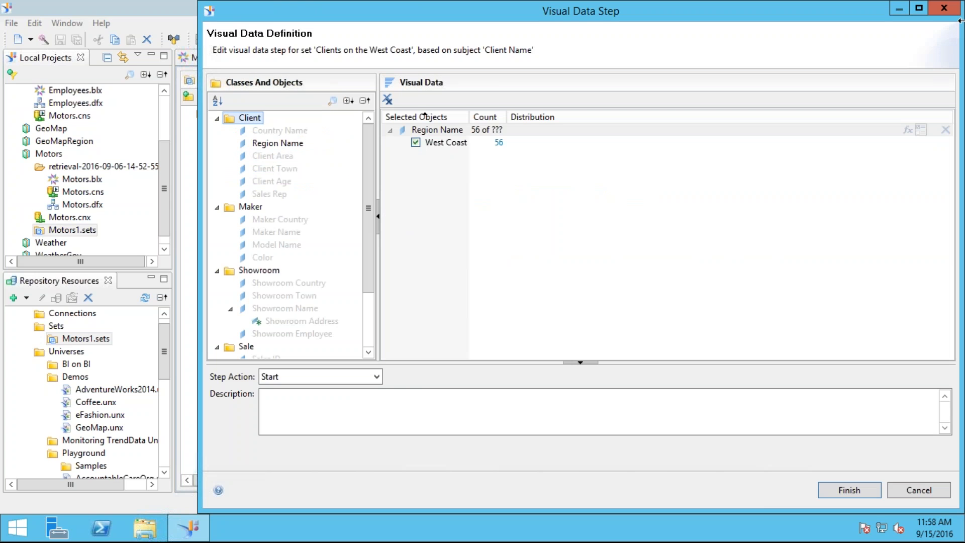
left_click(935, 12)
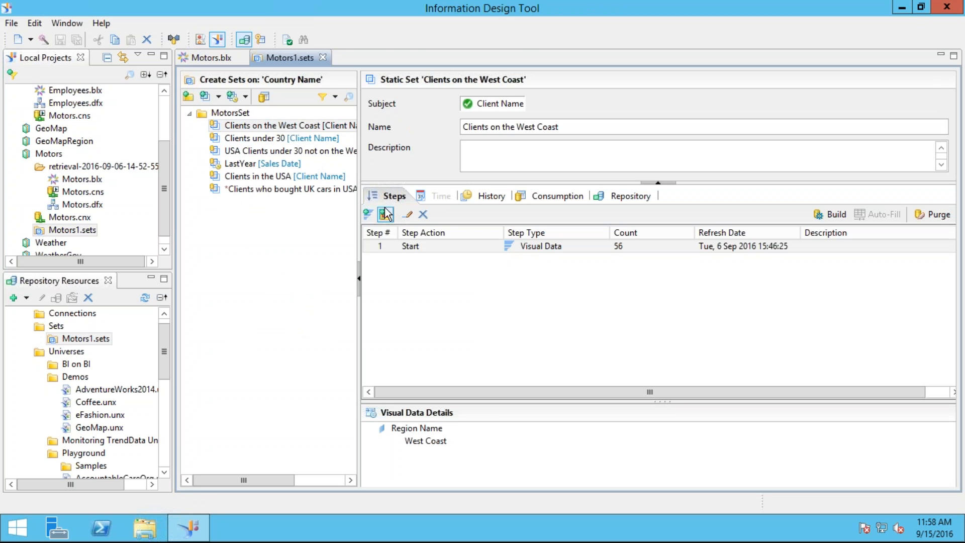
left_click(406, 216)
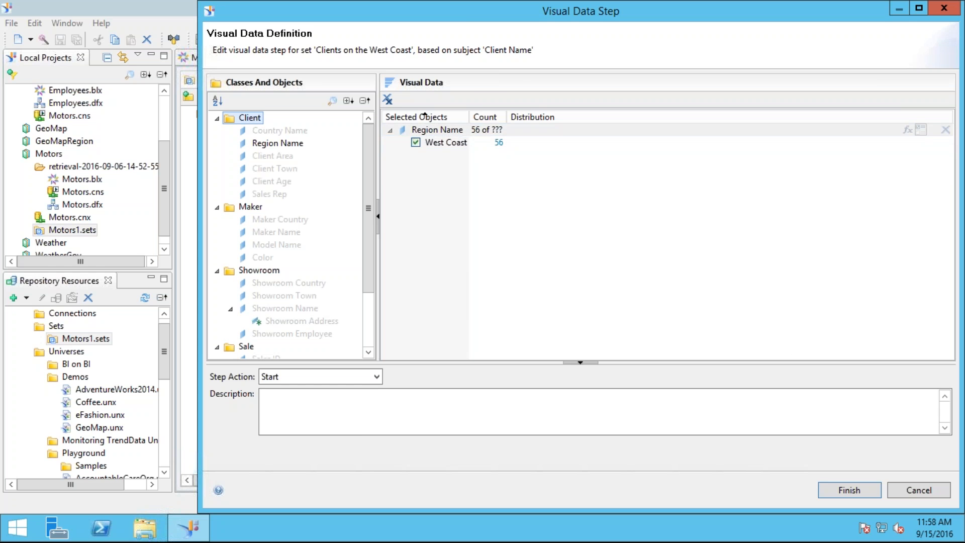
left_click(910, 493)
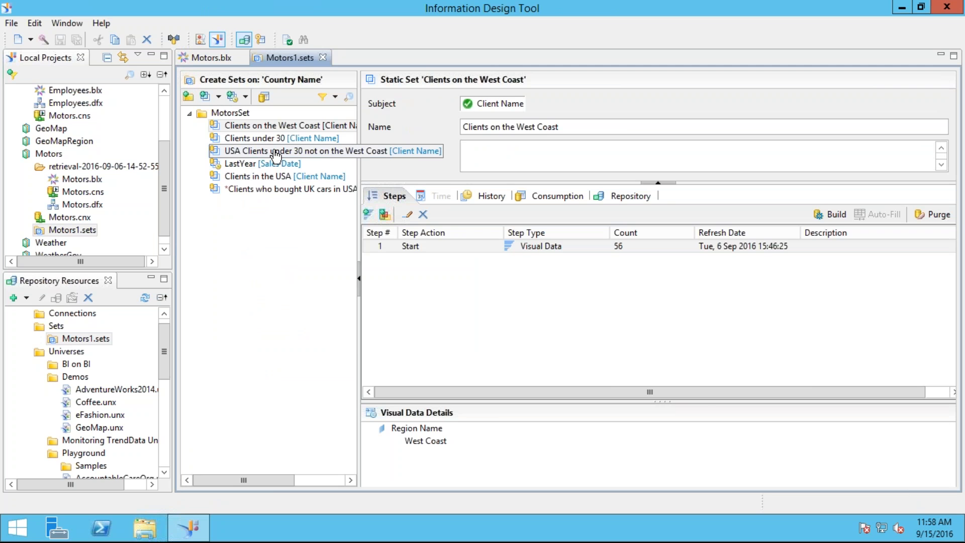
Step: Open the Sets on Sets step of 'USA Clients under 30 not on the West Coast' and enlarge its window to show the whole diagram
left_click(275, 155)
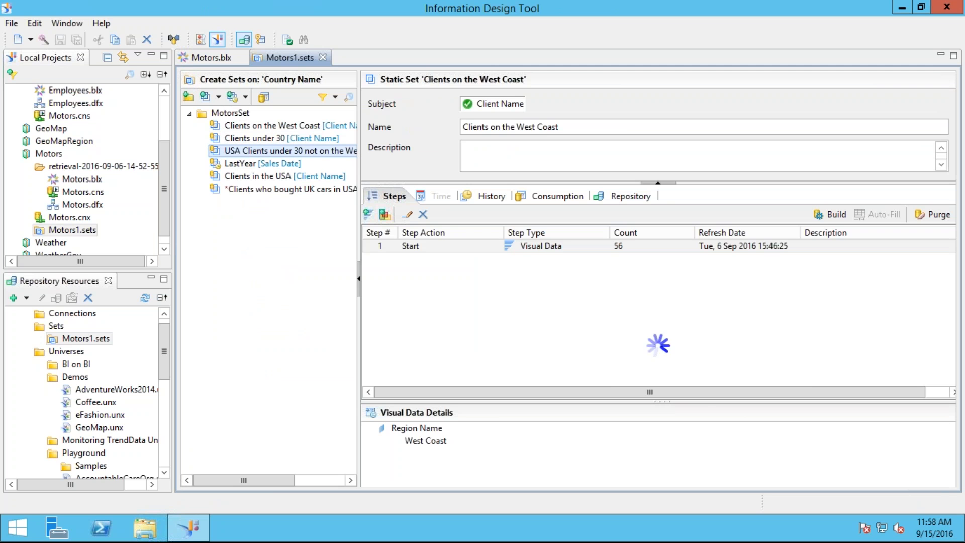
left_click(406, 215)
left_click_drag(400, 38, 58, 42)
left_click_drag(226, 155, 306, 155)
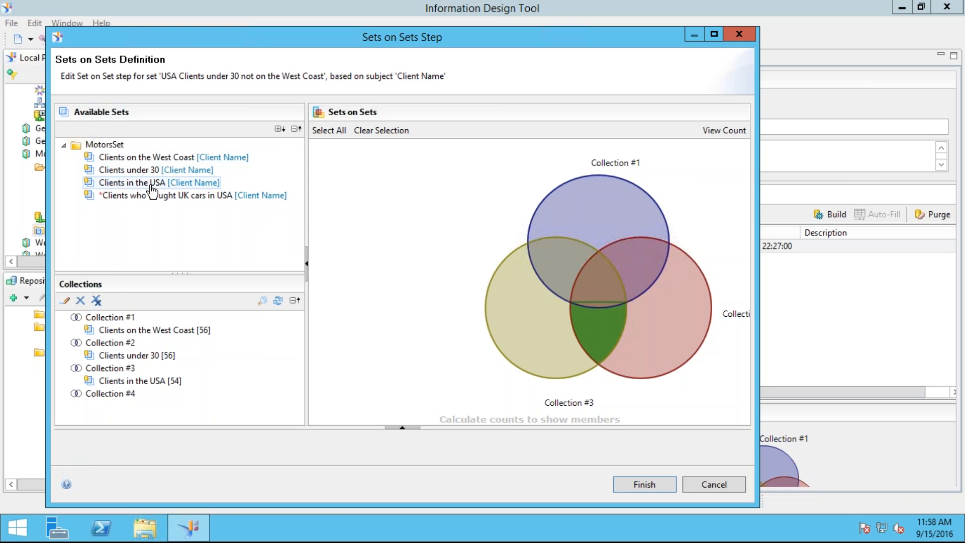
left_click_drag(759, 302, 837, 303)
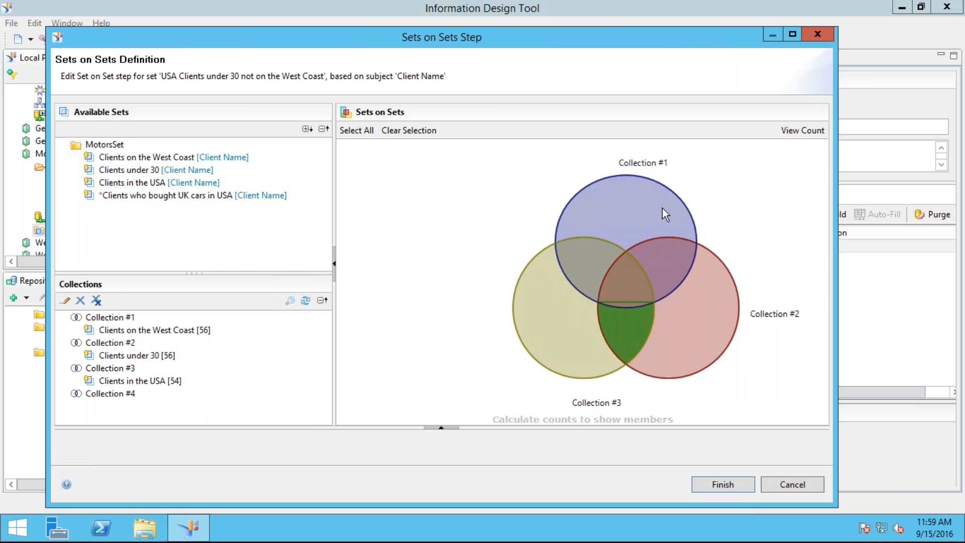
Step: Try including and excluding the regions of Collection #1 in the Sets on Sets Venn diagram
left_click(593, 258)
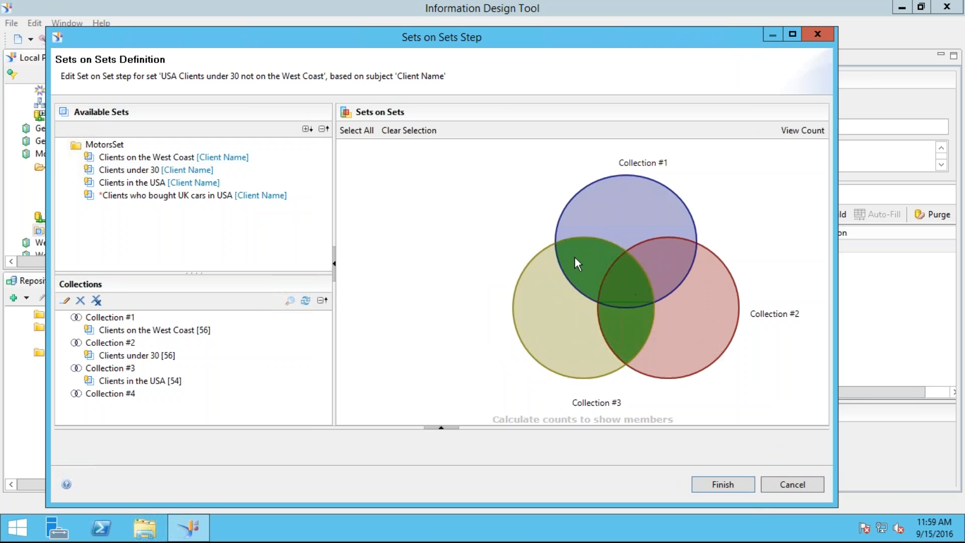
left_click(594, 233)
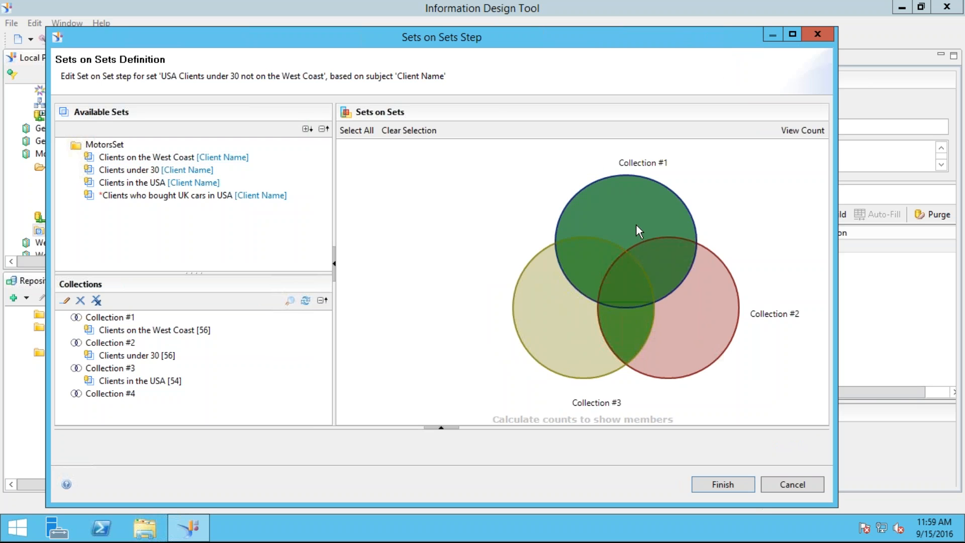
left_click(636, 225)
left_click(660, 248)
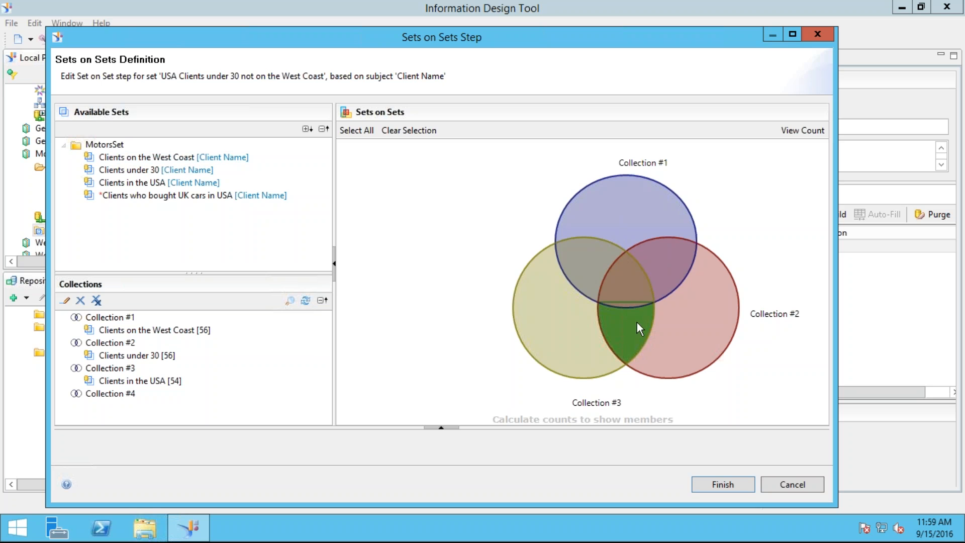
Step: Try alternative region selections in Collection #2 and Collection #3 of the Venn diagram, and leave the Sets on Sets step without saving
left_click(591, 349)
left_click(620, 330)
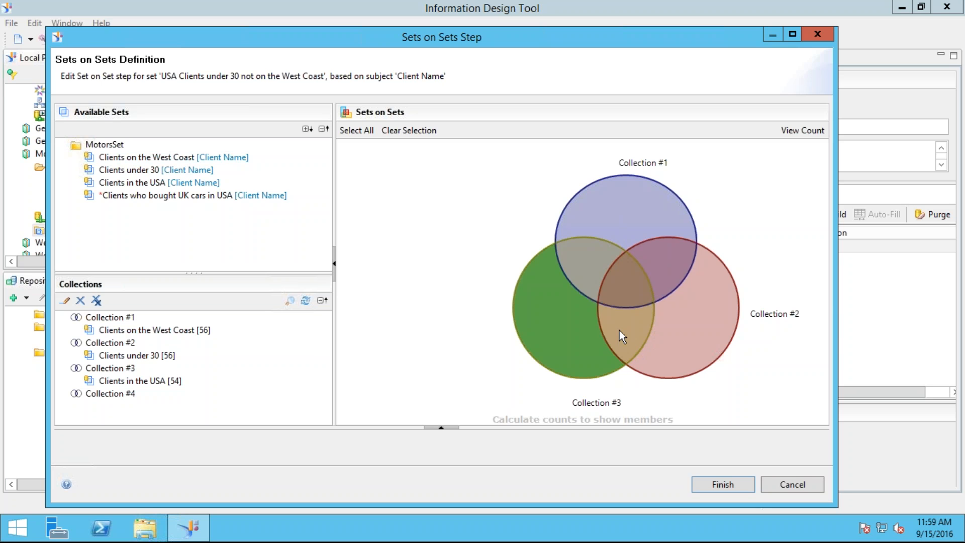
left_click(676, 339)
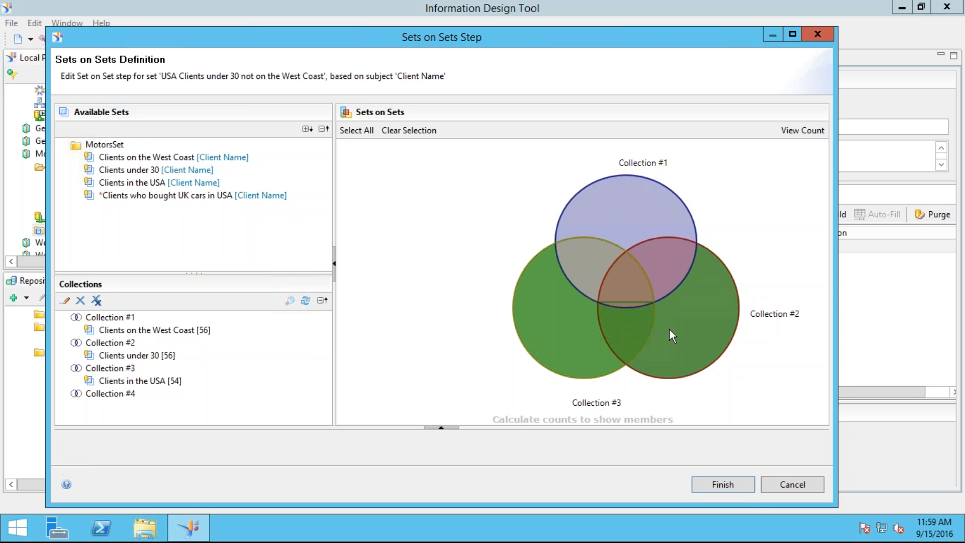
left_click(671, 342)
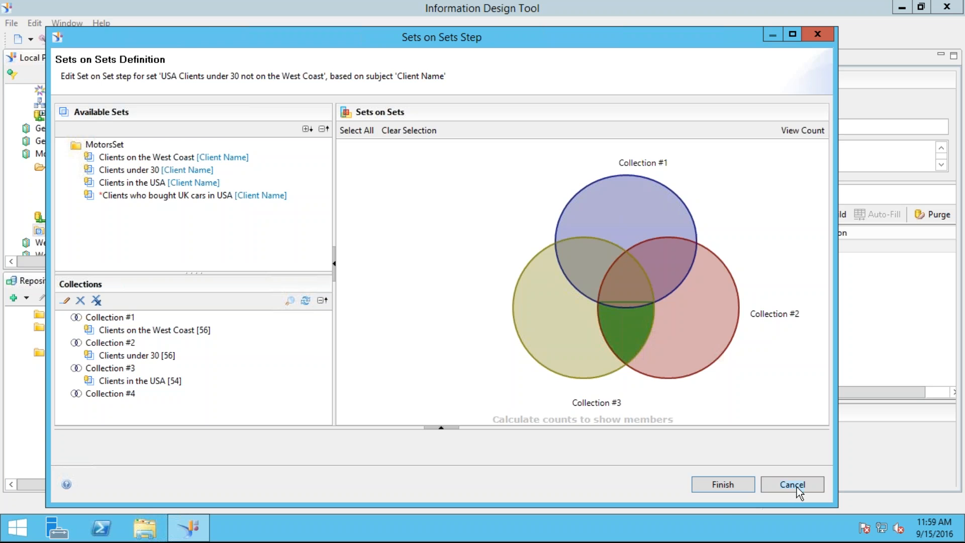
left_click(743, 484)
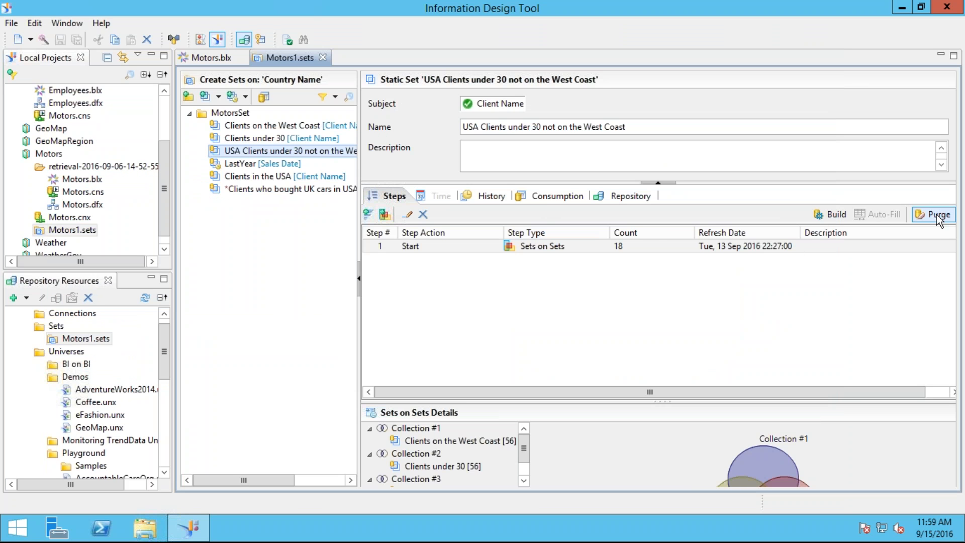
Step: Try to build the set 'USA Clients under 30 not on the West Coast' without publishing its definition first
left_click(836, 215)
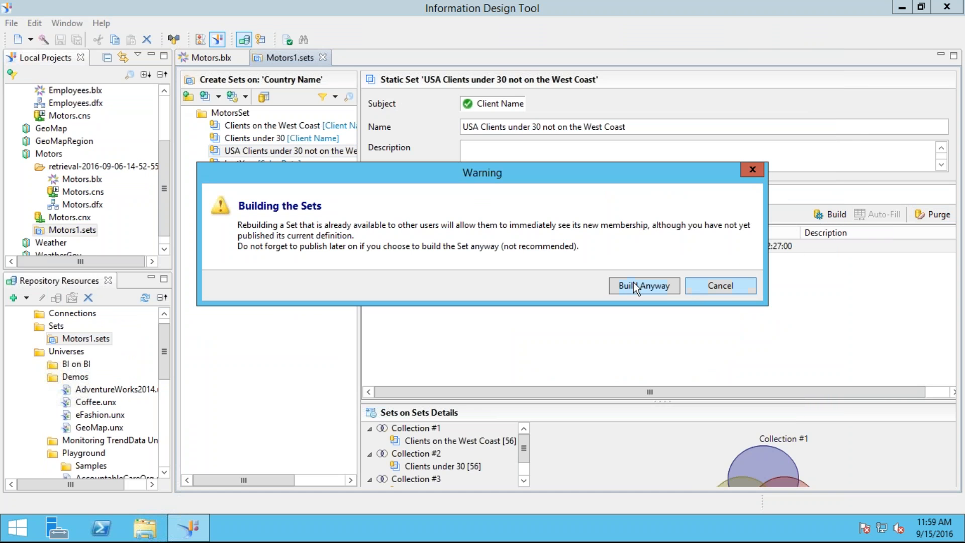
left_click(628, 286)
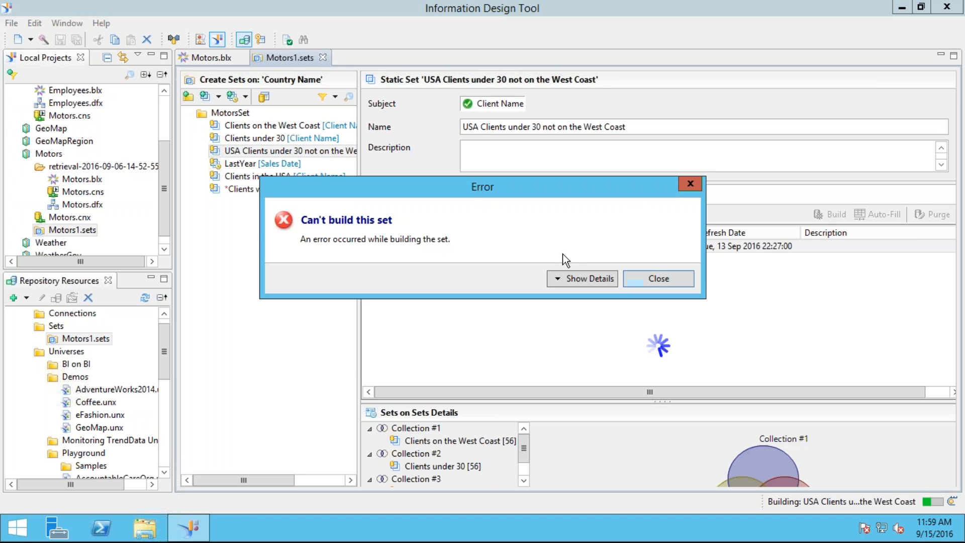
left_click(558, 278)
left_click(653, 350)
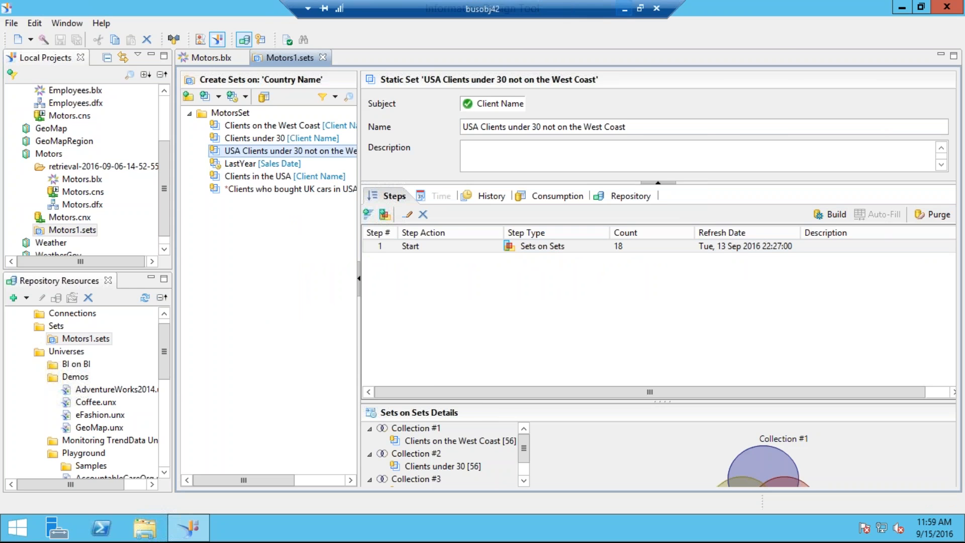
Step: Switch to BI launch pad in the browser and create a new Web Intelligence document based on the Motors.unx universe
left_click(624, 8)
key("alt+Tab")
key("alt+Tab")
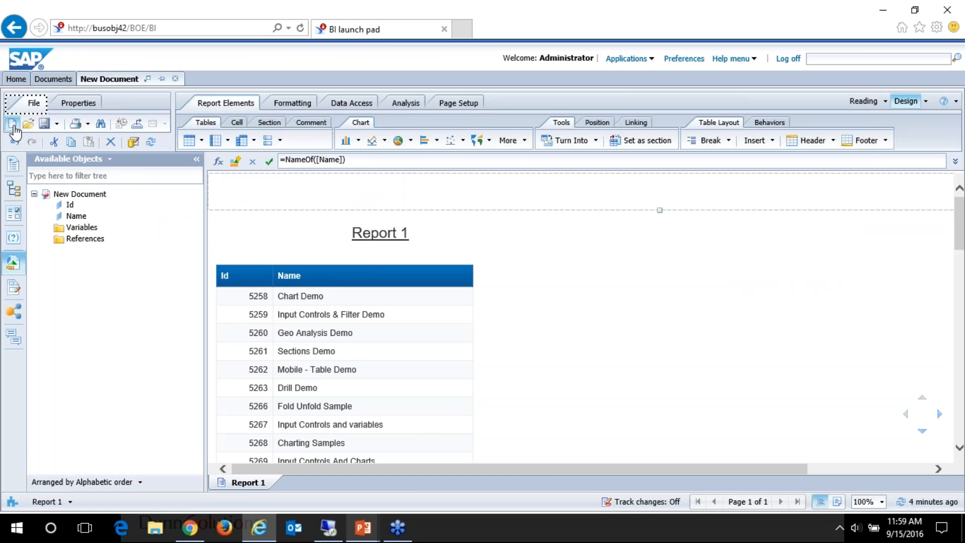
left_click(13, 126)
left_click(492, 332)
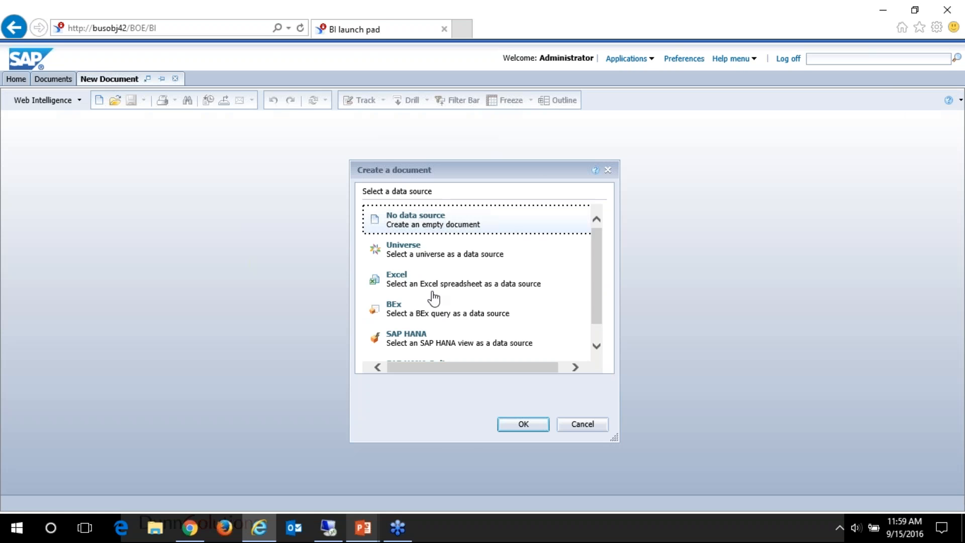
double_click(421, 253)
scroll(385, 326, "down", 2)
scroll(385, 326, "down", 1)
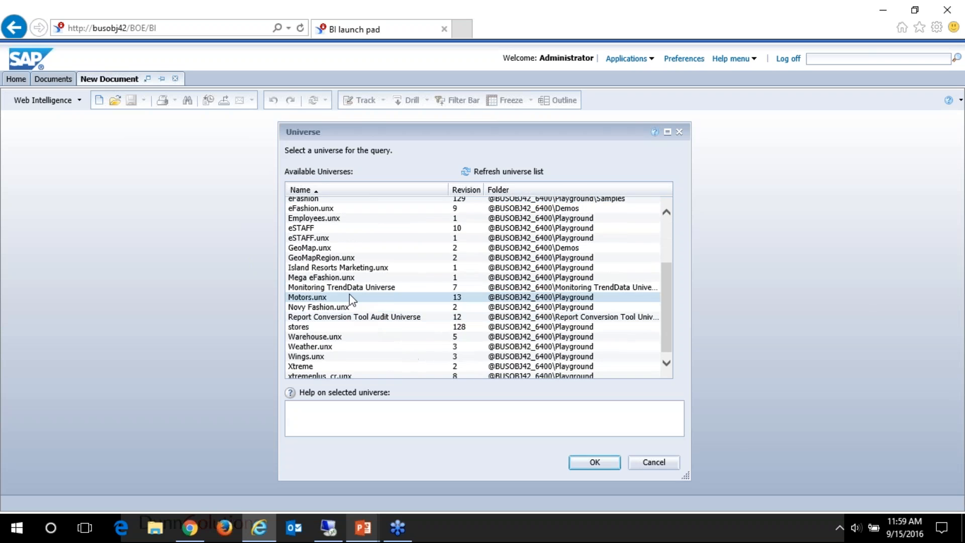
double_click(338, 296)
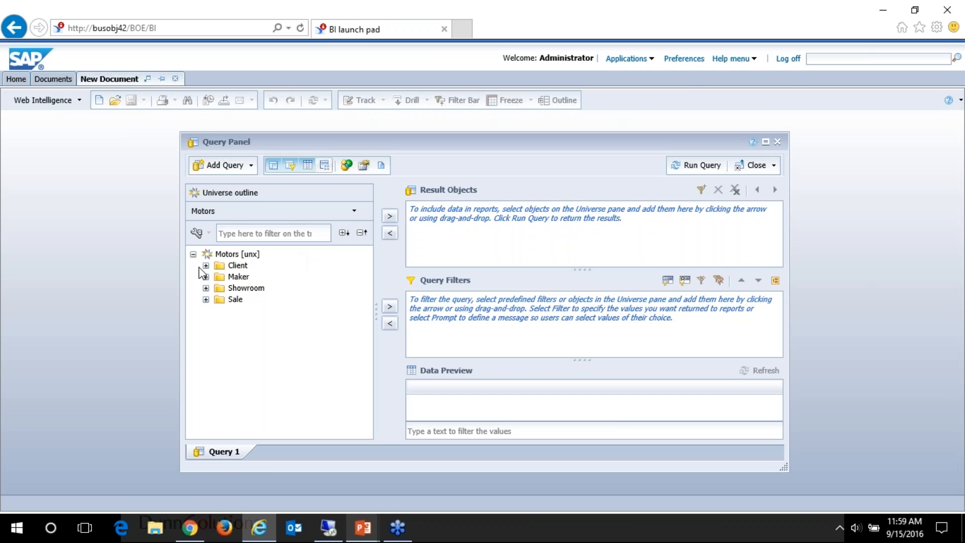
Step: Filter the query by the set 'USA Clients under 30 not on the West Coast' and add Region Name and Client Name as result objects
left_click(205, 265)
left_click_drag(282, 334, 506, 332)
double_click(278, 289)
double_click(274, 322)
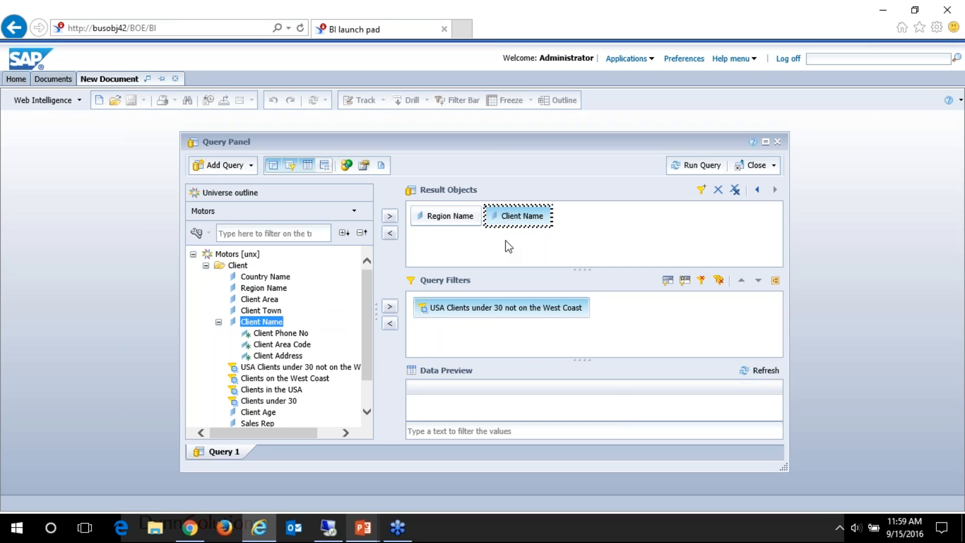
Step: Add Sales Revenue and Rental Revenue from the Sale folder to the result objects and run the query
scroll(340, 322, "down", 1)
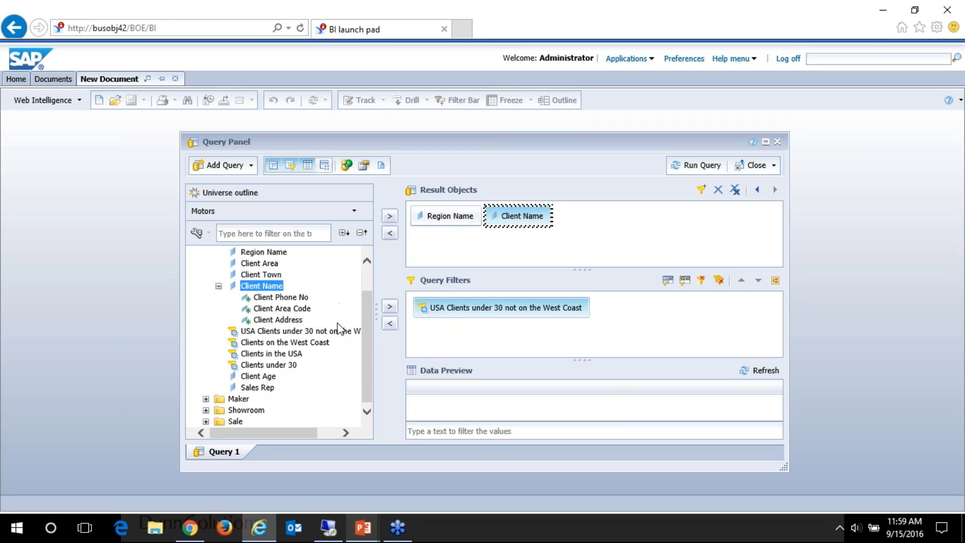
left_click(206, 421)
scroll(256, 362, "down", 4)
double_click(259, 346)
double_click(258, 357)
left_click(699, 166)
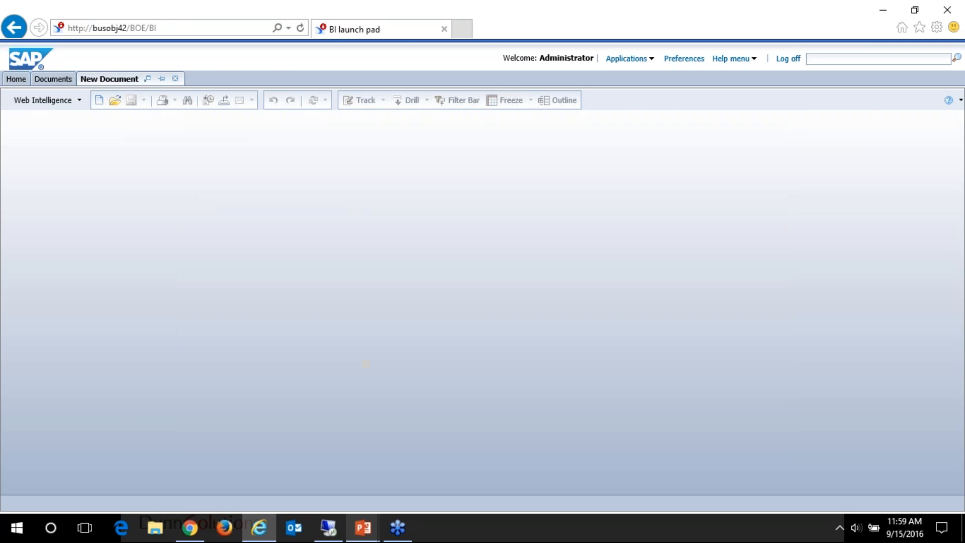
Step: Fit the Region Name column's width to its content in the Report 1 table
scroll(270, 294, "down", 2)
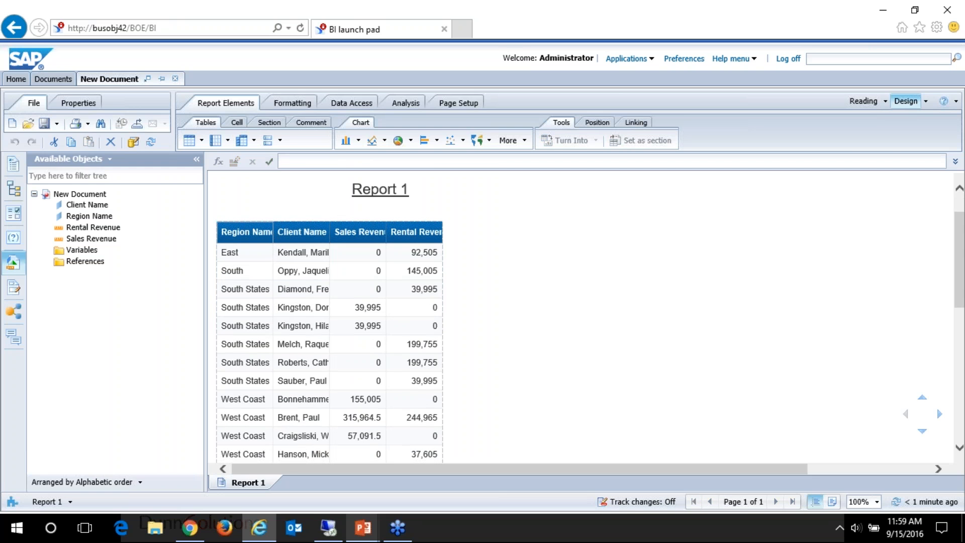
double_click(274, 236)
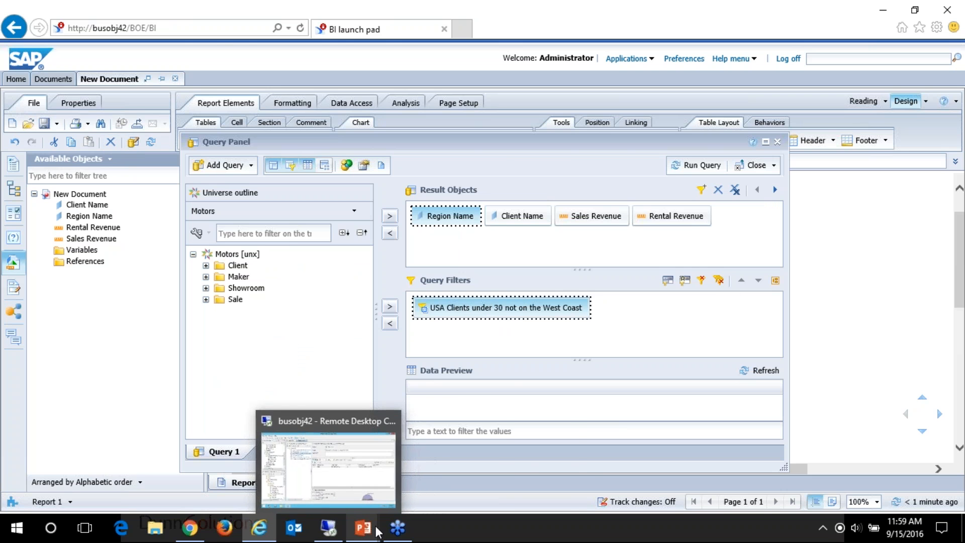
Step: Switch to the PowerPoint slide show and advance to the continued 'Steps to Create a Set' slide covering steps 7 to 10
mouse_move(363, 527)
left_click(366, 470)
key("Right")
key("Right")
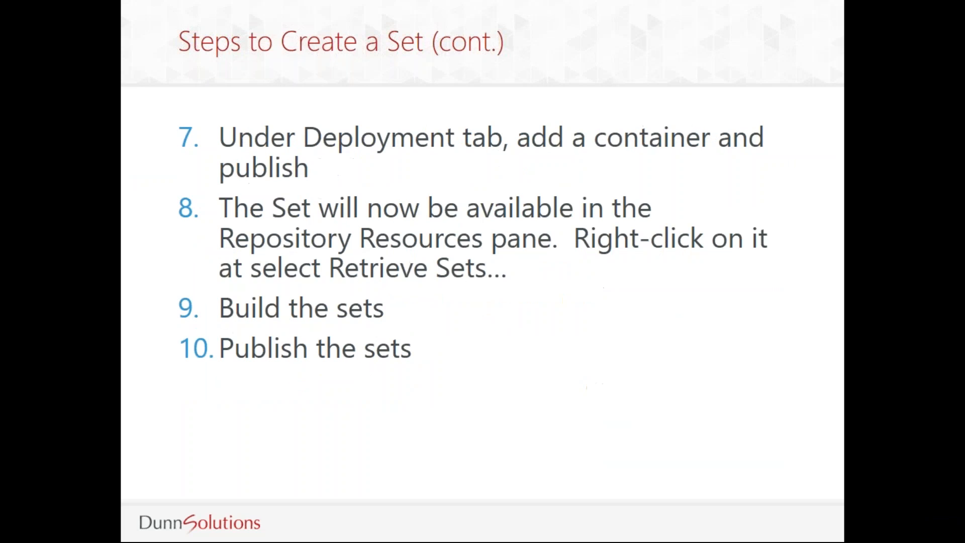